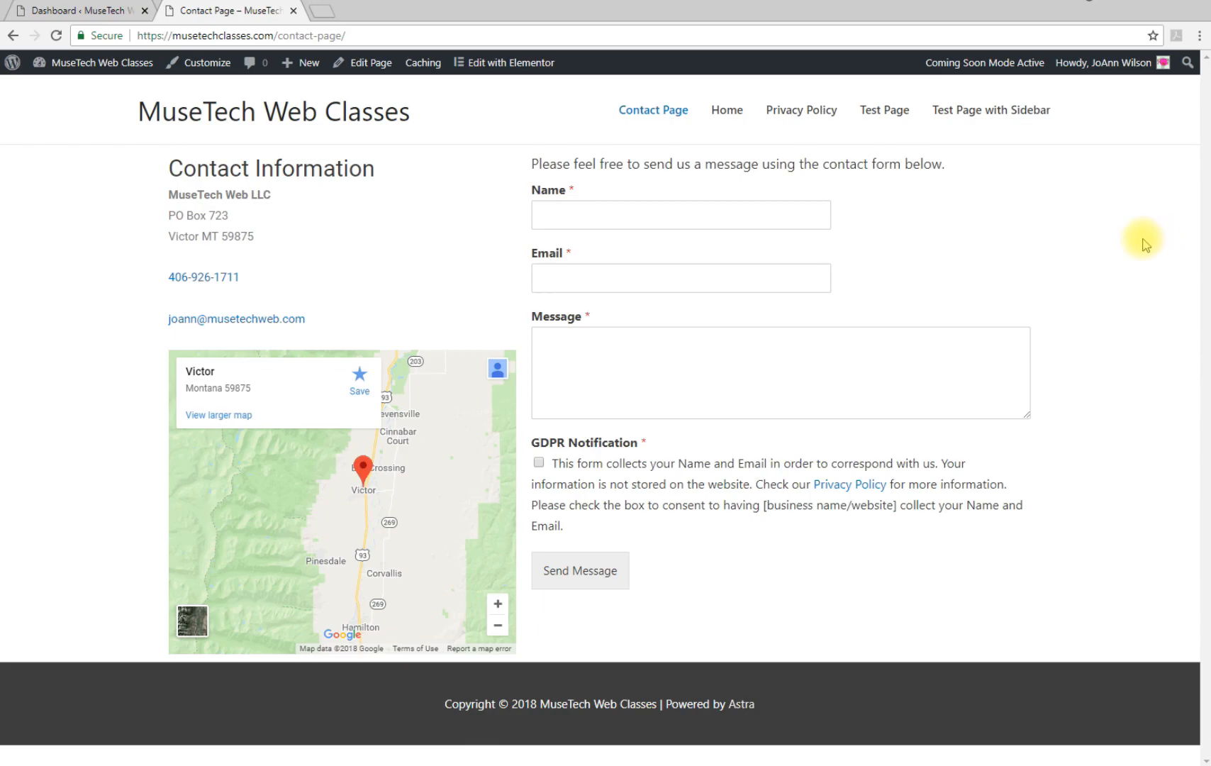
Search the plugin directory for 'contact form by wpforms', then install and activate Contact Form by WPForms
{"action": "left_click", "coordinate": [41, 12]}
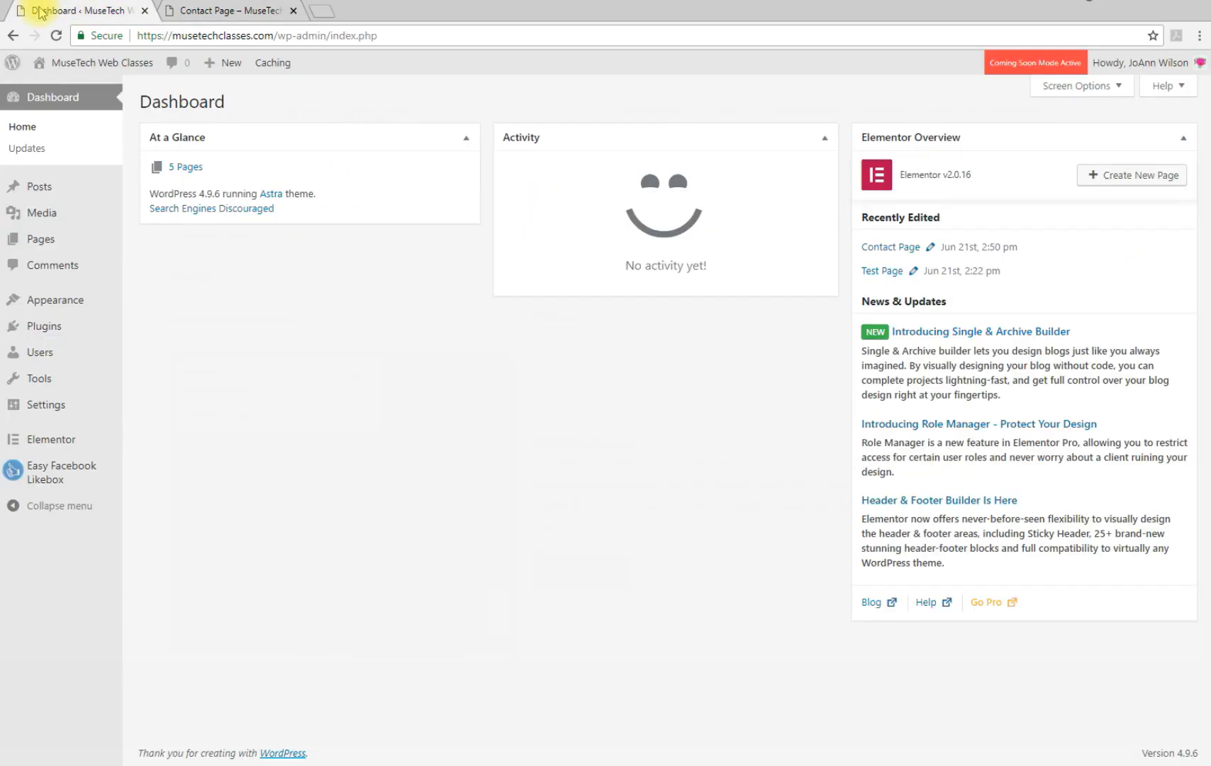
{"action": "mouse_move", "coordinate": [50, 332]}
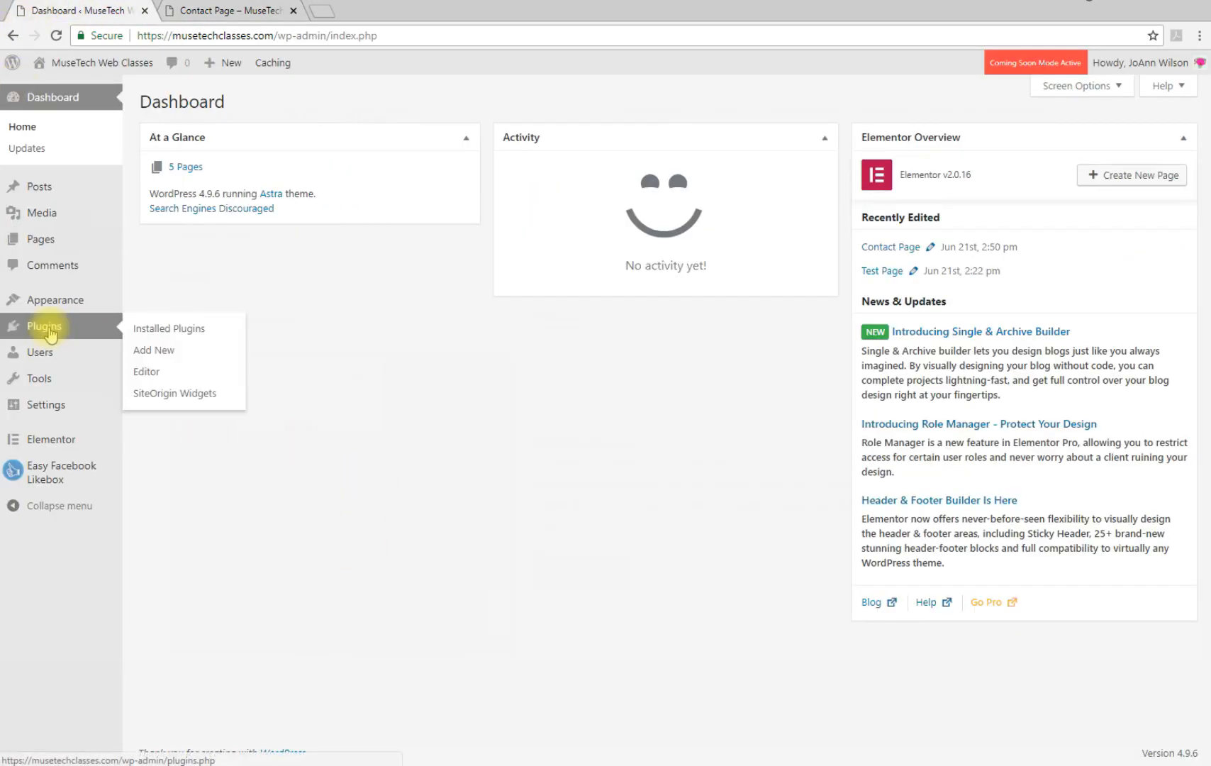
{"action": "left_click", "coordinate": [145, 350]}
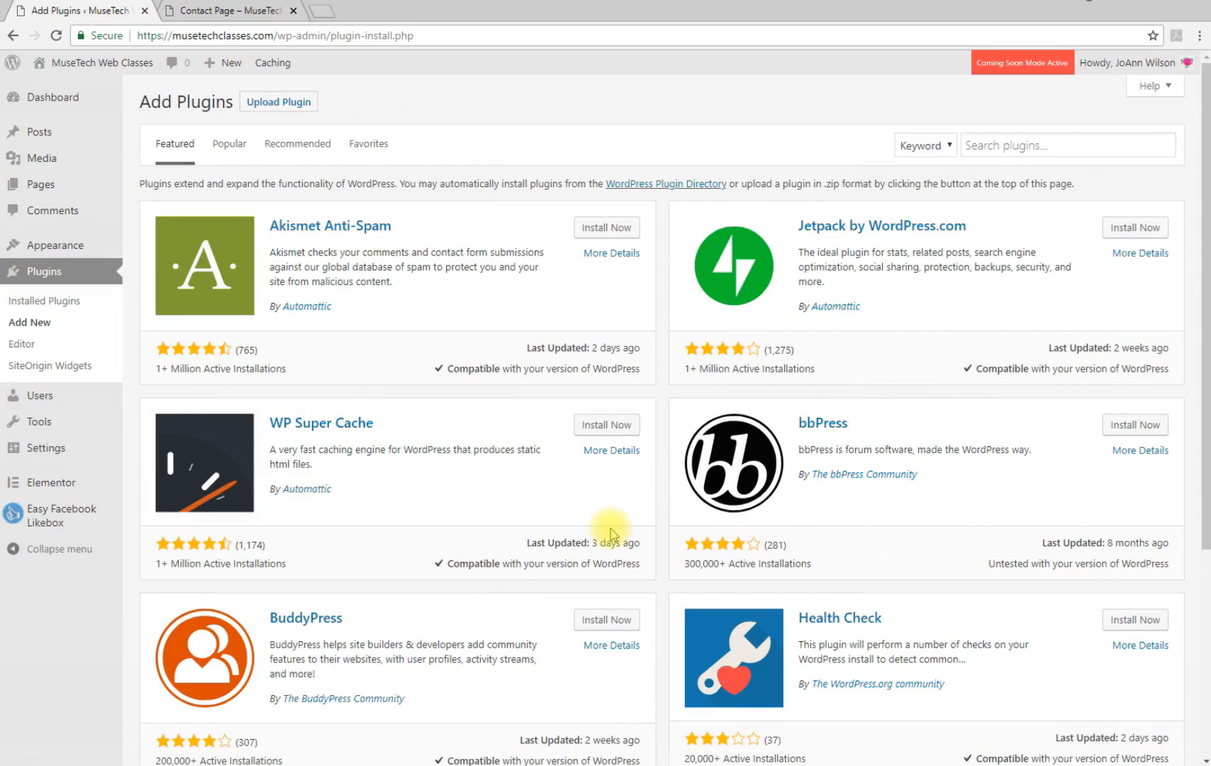
{"action": "left_click", "coordinate": [983, 144]}
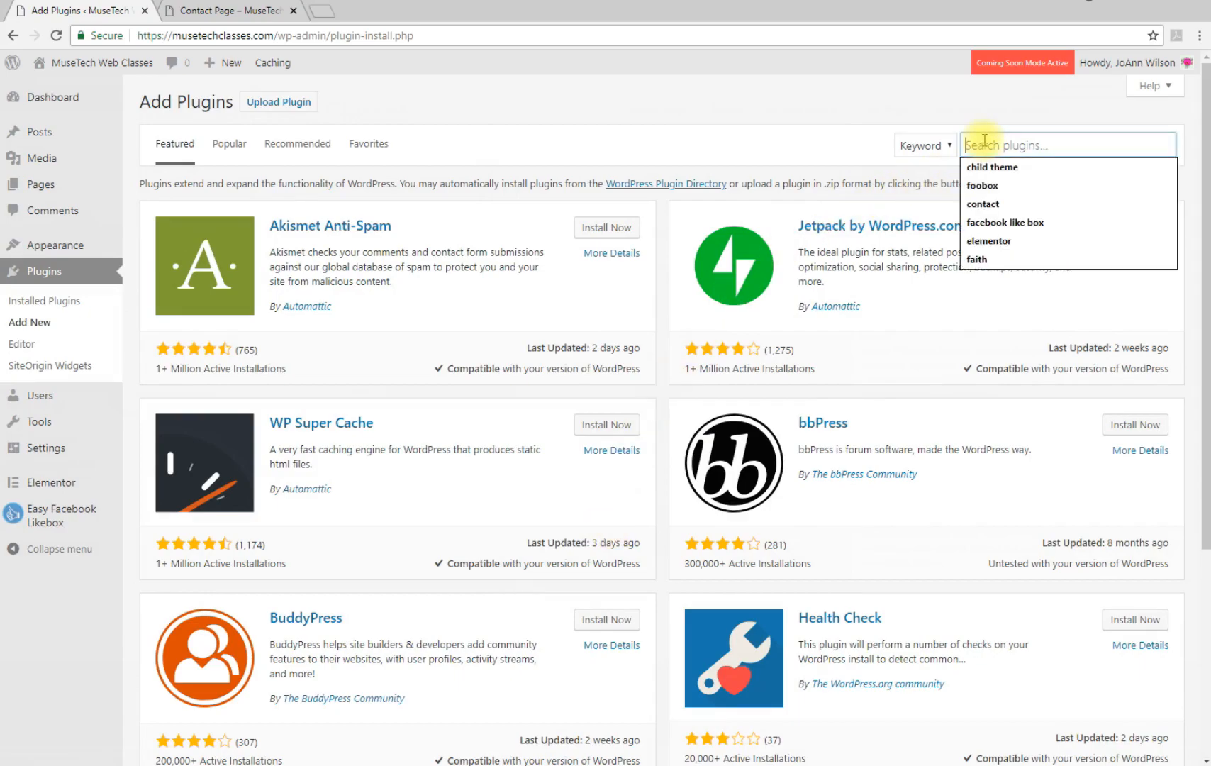
{"action": "type", "text": "contac for"}
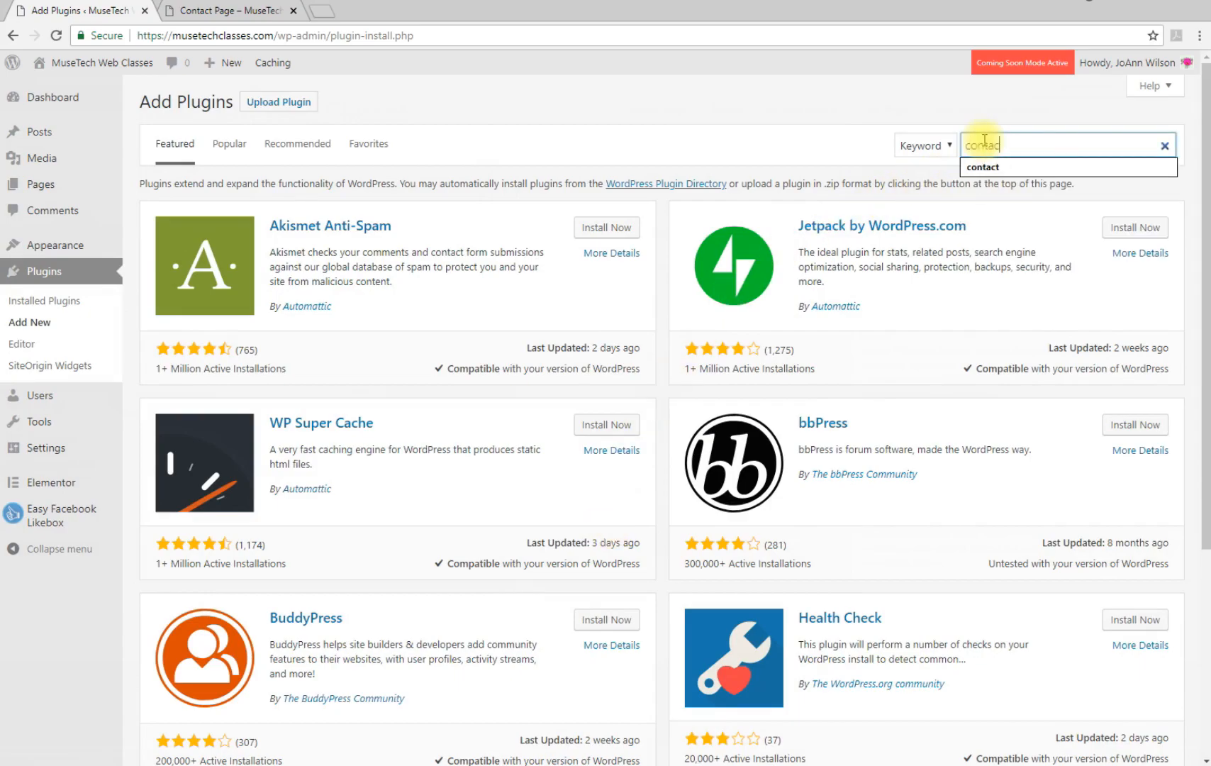
{"action": "key", "text": "BackSpace"}
{"action": "key", "text": "BackSpace"}
{"action": "key", "text": "BackSpace"}
{"action": "key", "text": "BackSpace"}
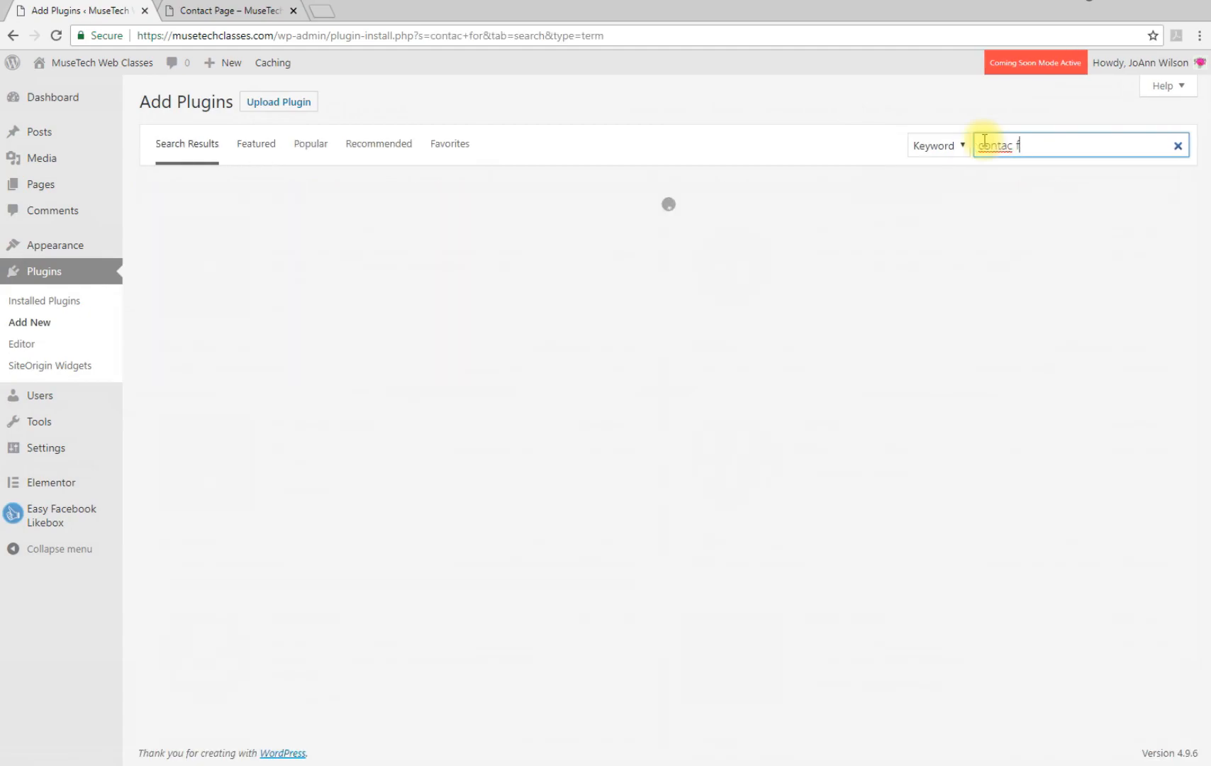
{"action": "type", "text": "r"}
{"action": "key", "text": "BackSpace"}
{"action": "type", "text": "t form"}
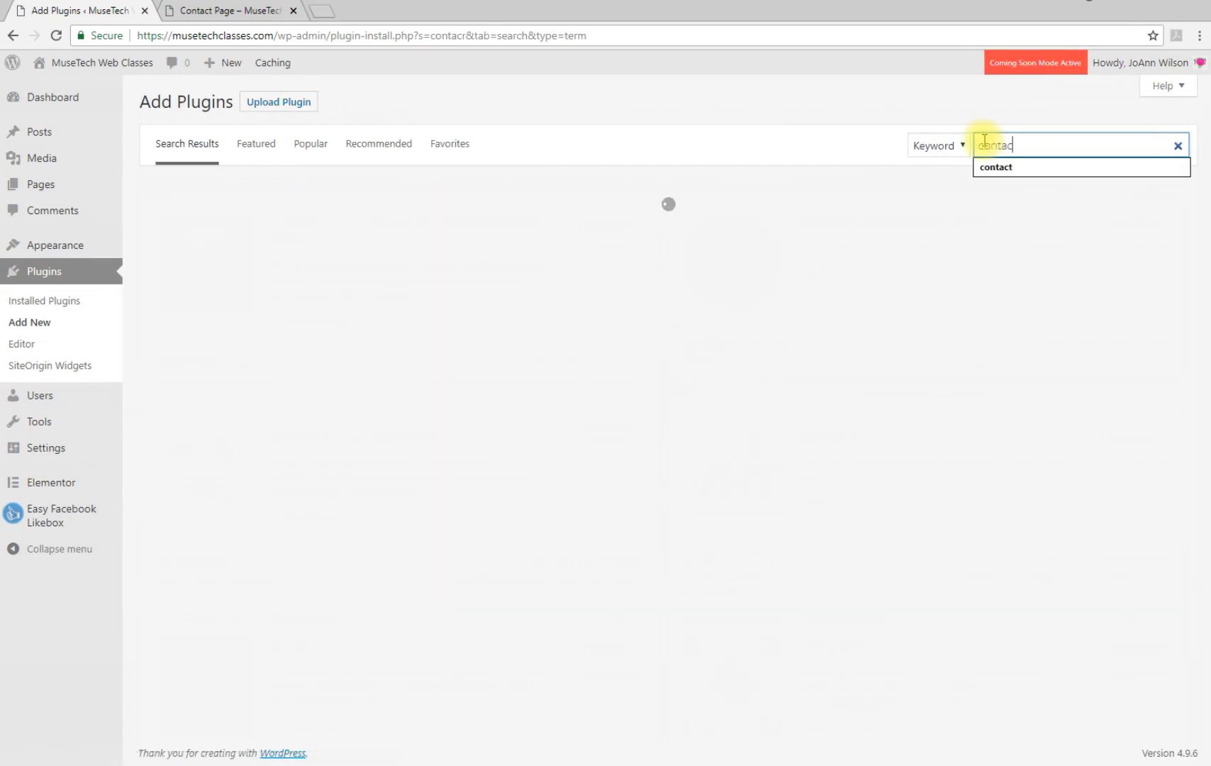
{"action": "type", "text": " by wpforms"}
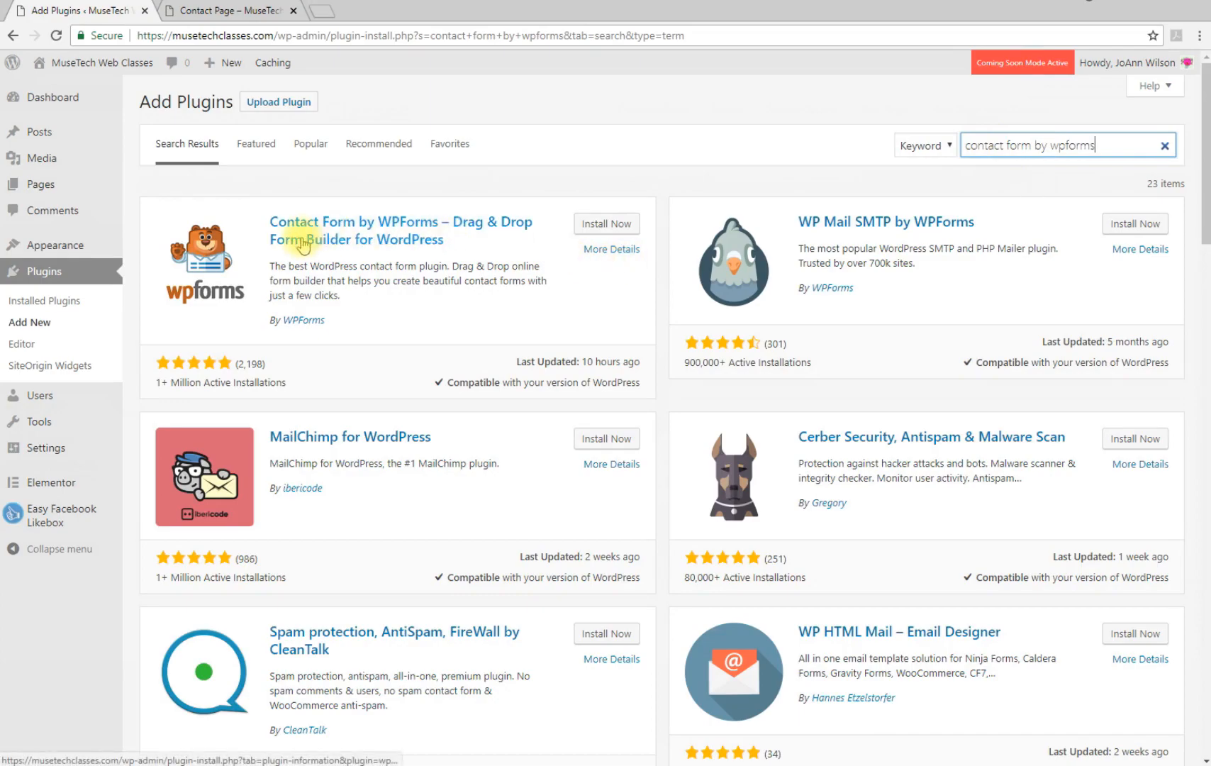
{"action": "left_click", "coordinate": [607, 226]}
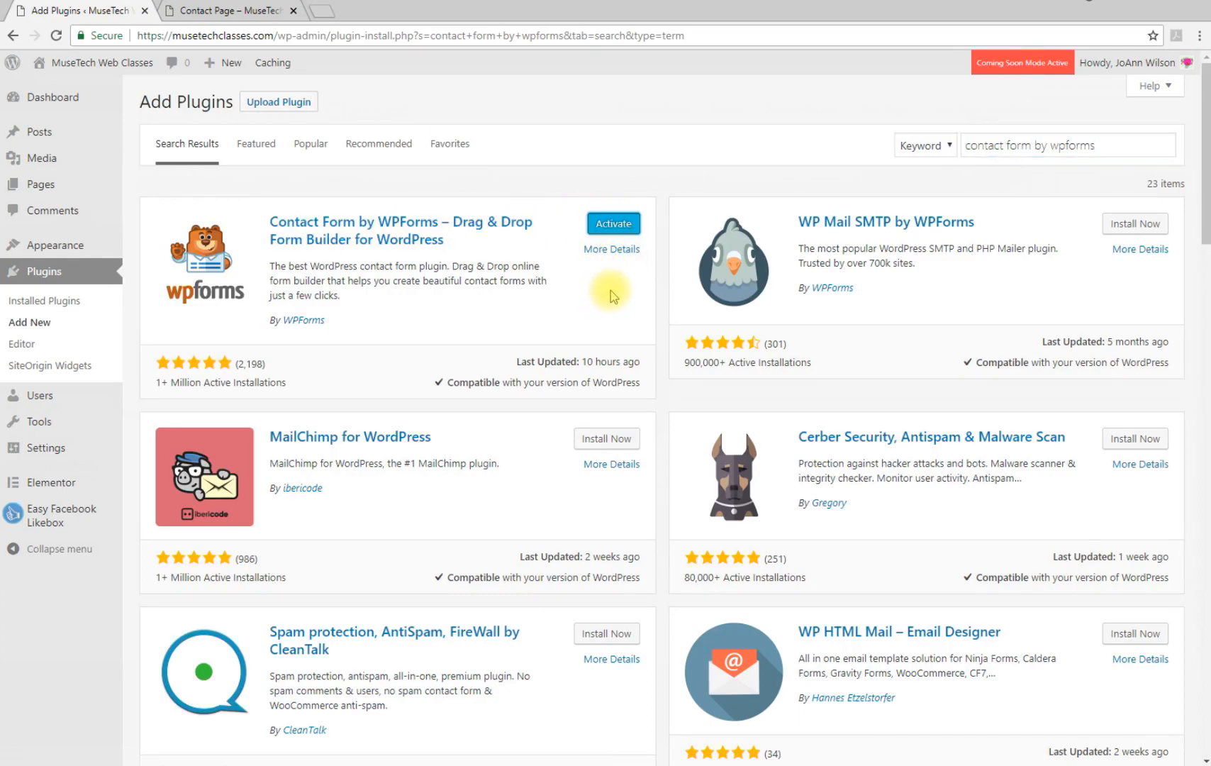
{"action": "left_click", "coordinate": [613, 223]}
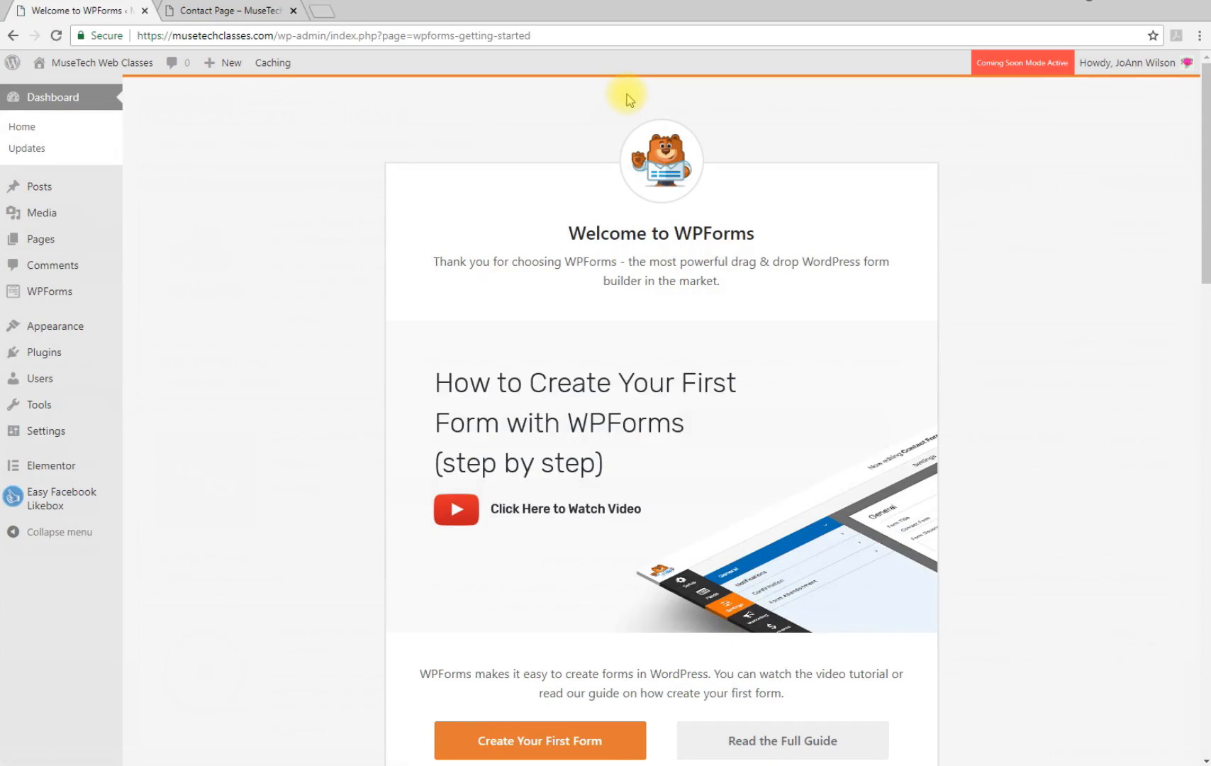
Create the first form from the Simple Contact Form template, then view the live contact page
{"action": "scroll", "coordinate": [1059, 494], "scroll_direction": "down", "scroll_amount": 7}
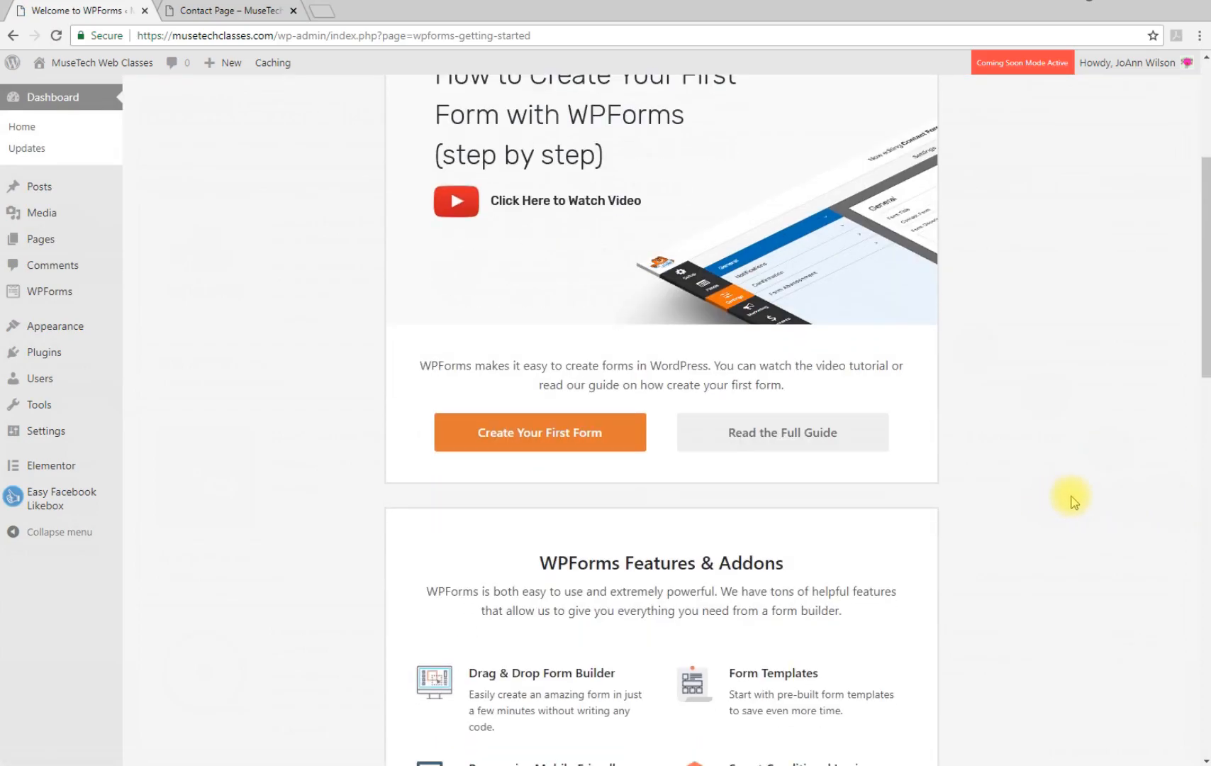
{"action": "scroll", "coordinate": [1074, 502], "scroll_direction": "down", "scroll_amount": 3}
{"action": "scroll", "coordinate": [1071, 496], "scroll_direction": "down", "scroll_amount": 5}
{"action": "scroll", "coordinate": [1070, 496], "scroll_direction": "up", "scroll_amount": 12}
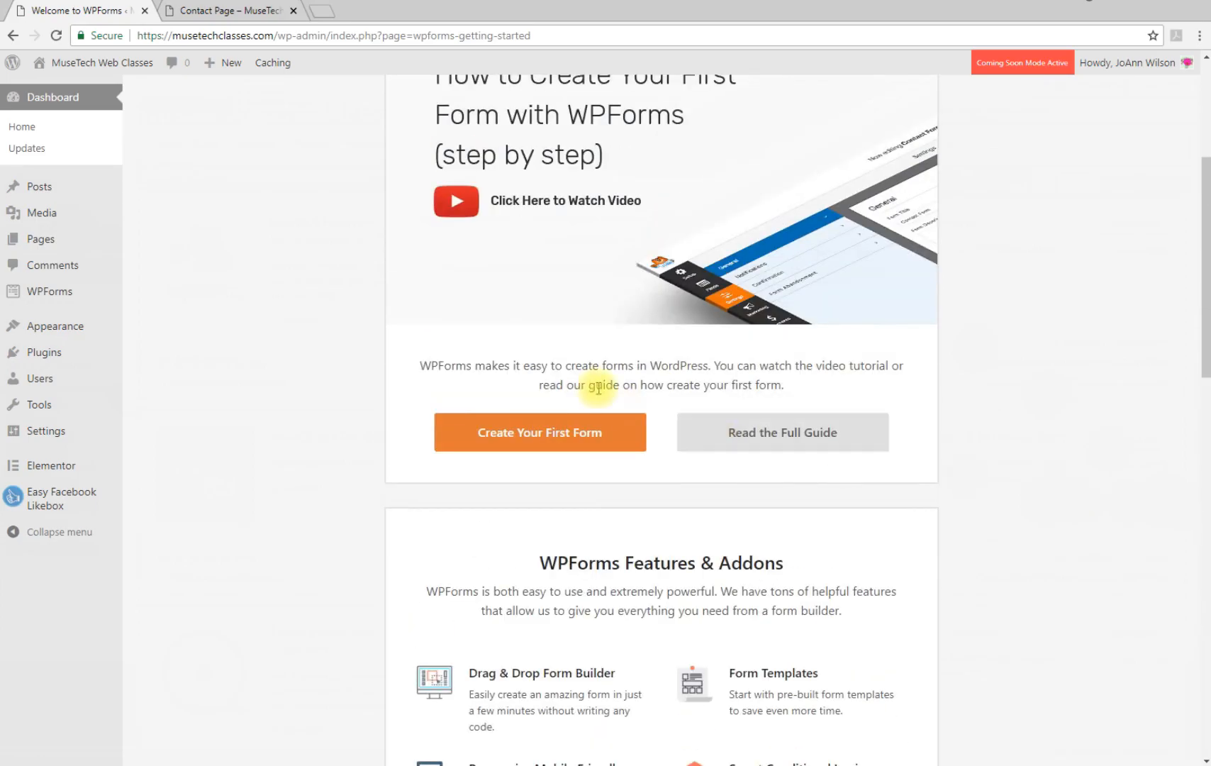
{"action": "left_click", "coordinate": [517, 437]}
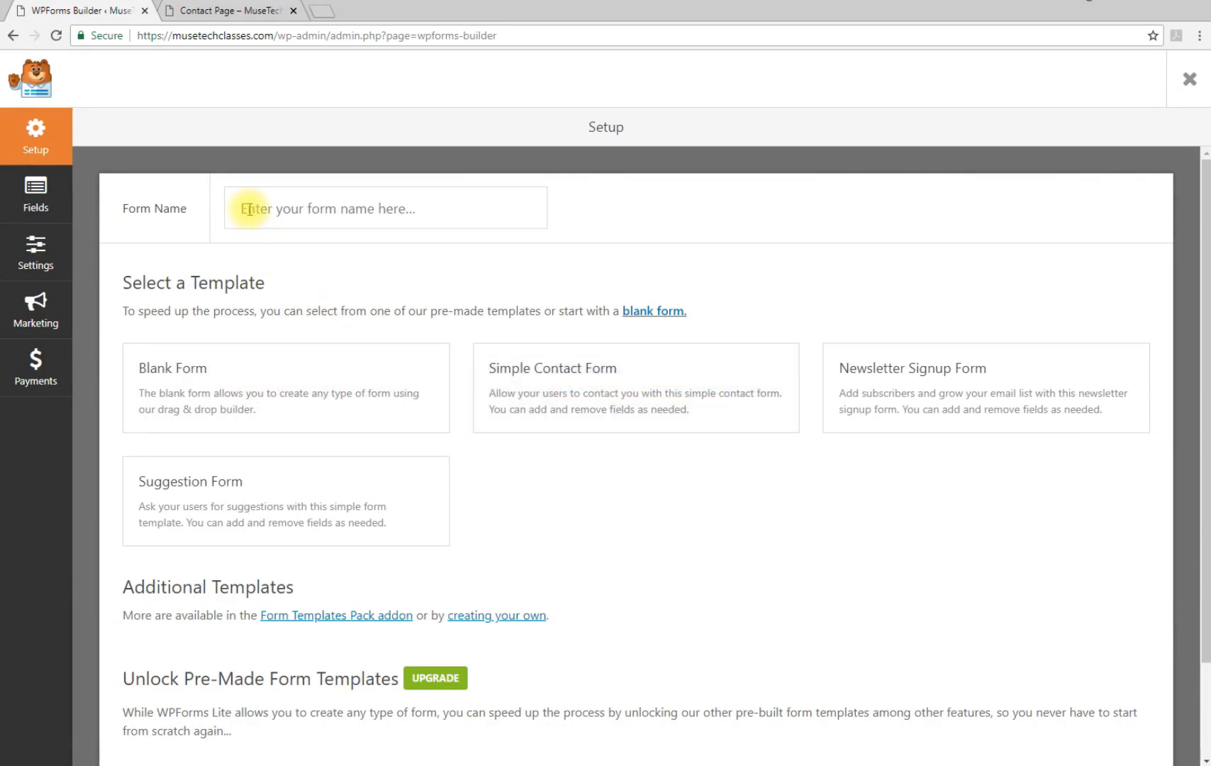
{"action": "left_click", "coordinate": [625, 399]}
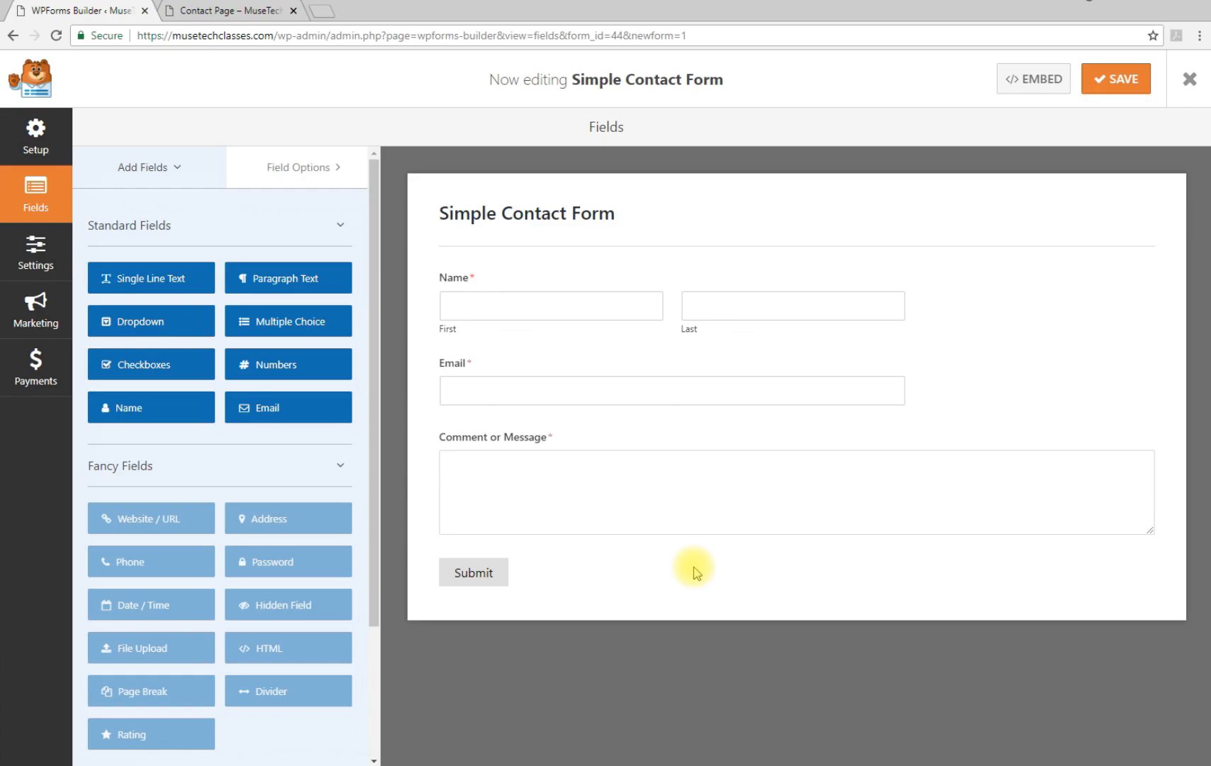
{"action": "left_click", "coordinate": [197, 10]}
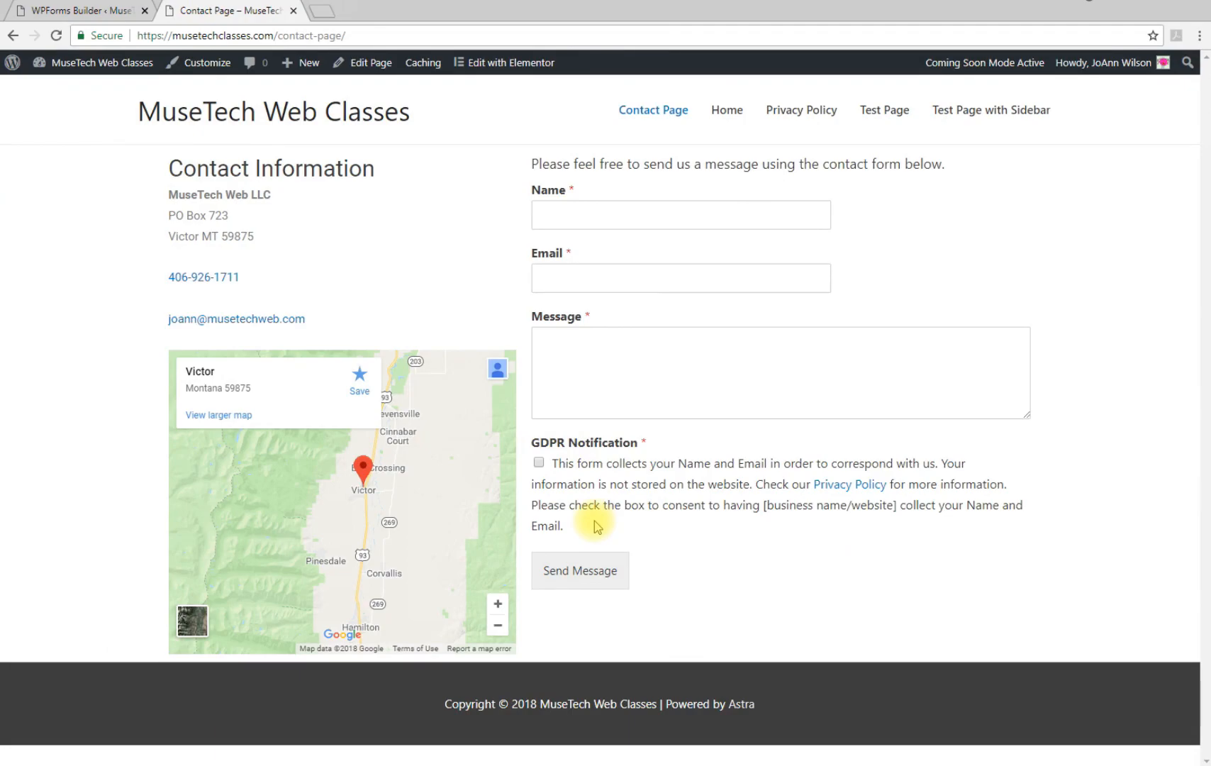
Switch back to the WPForms Builder tab showing the Simple Contact Form
{"action": "left_click", "coordinate": [69, 13]}
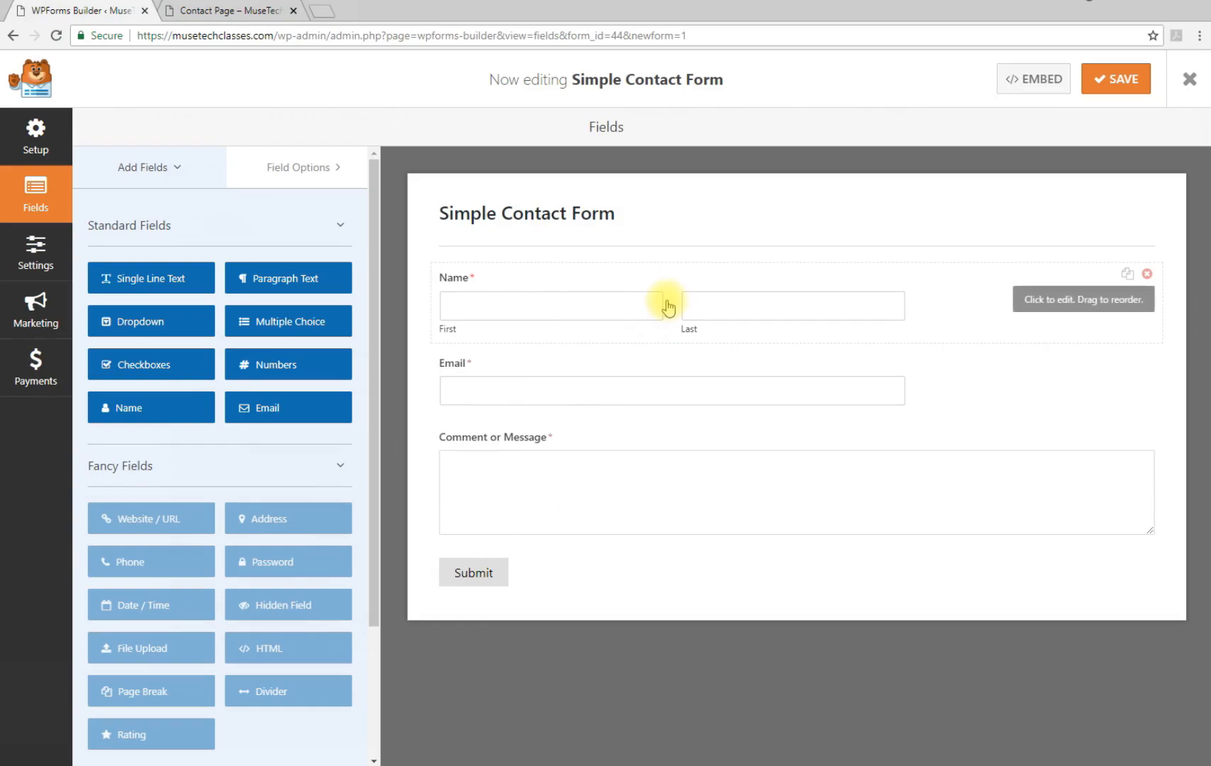
Set the Name field's Format to Simple
{"action": "left_click", "coordinate": [718, 308]}
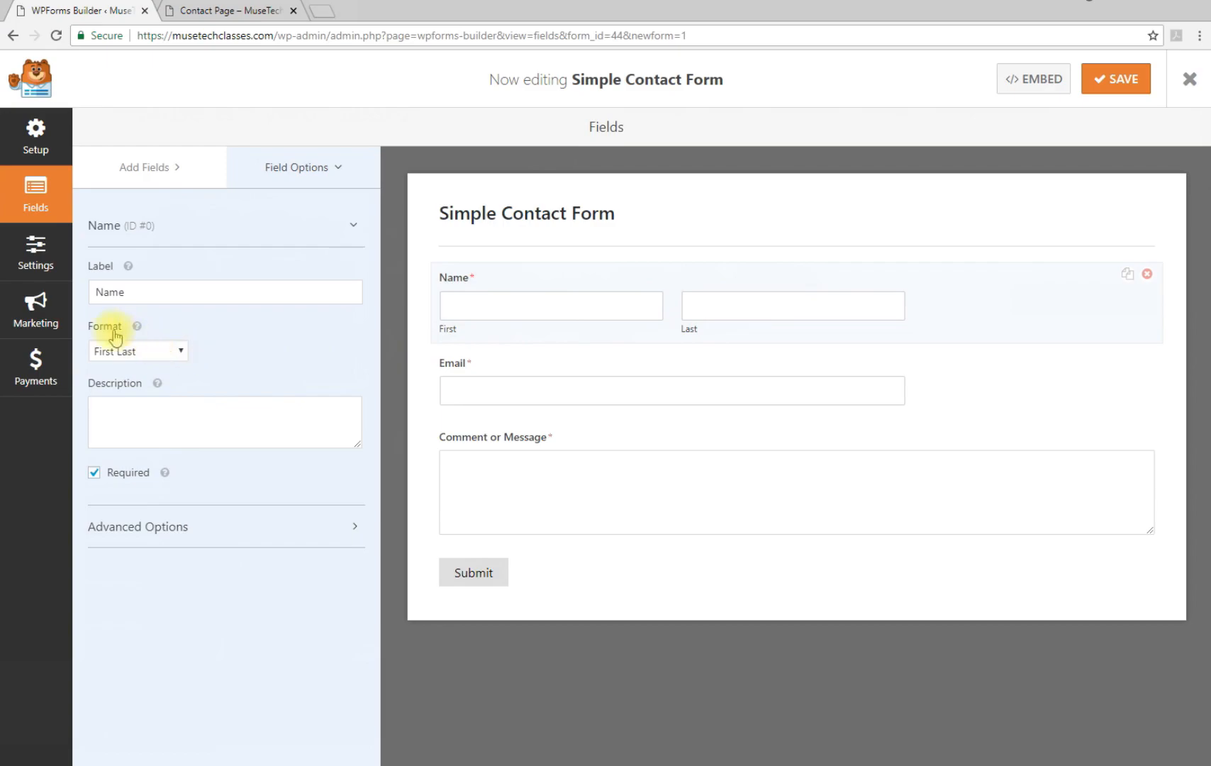
{"action": "left_click", "coordinate": [182, 352]}
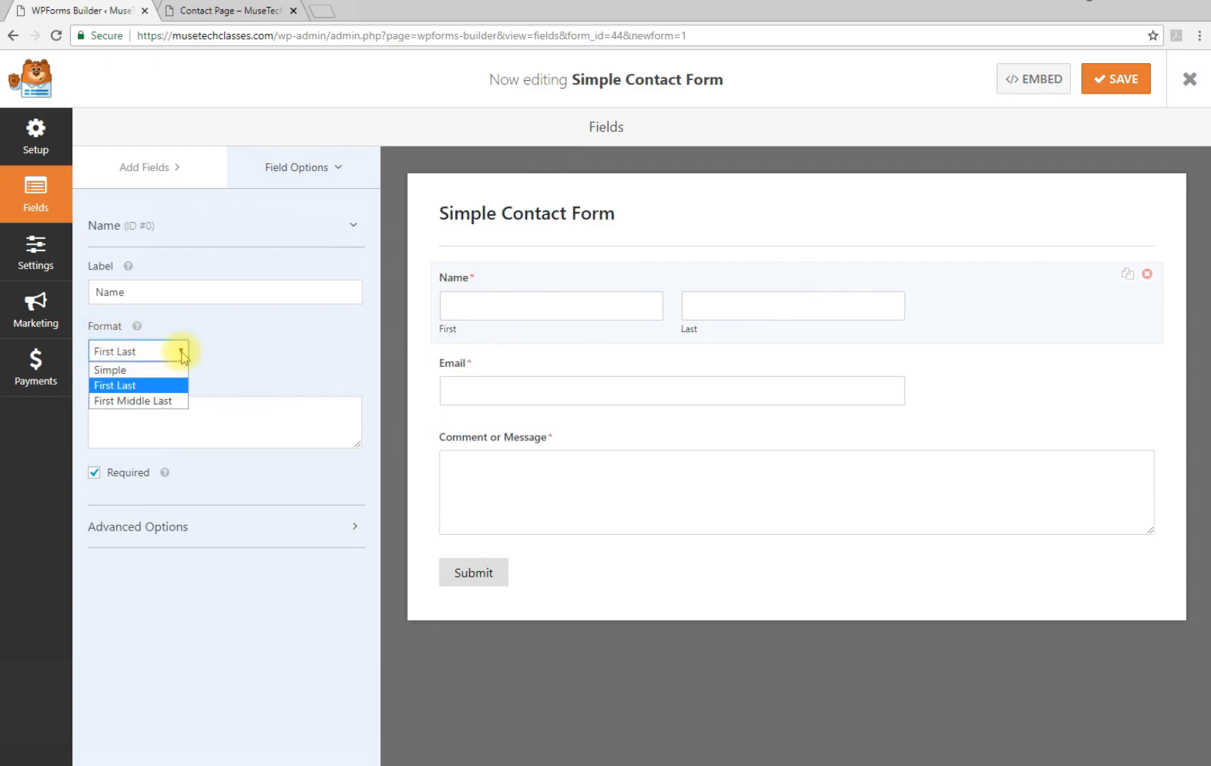
{"action": "left_click", "coordinate": [147, 370]}
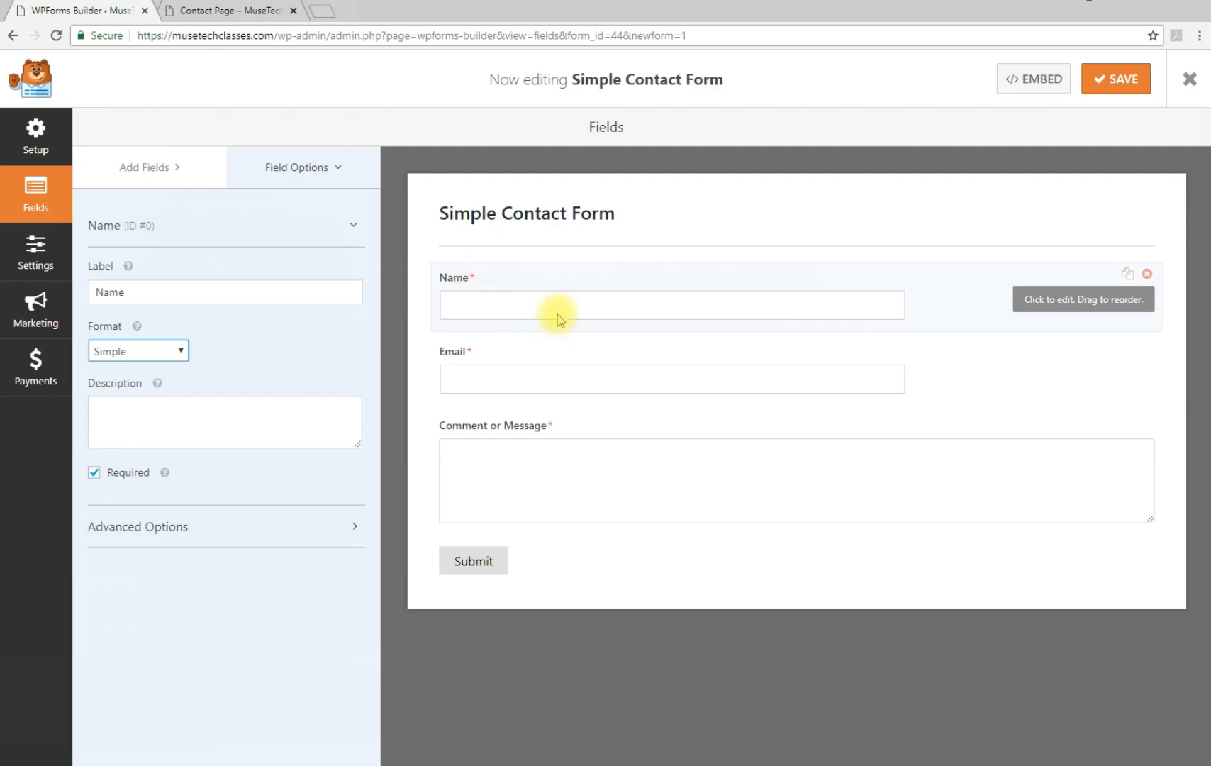
Change the paragraph field's label from 'Comment or Message' to 'Message'
{"action": "left_click", "coordinate": [596, 376]}
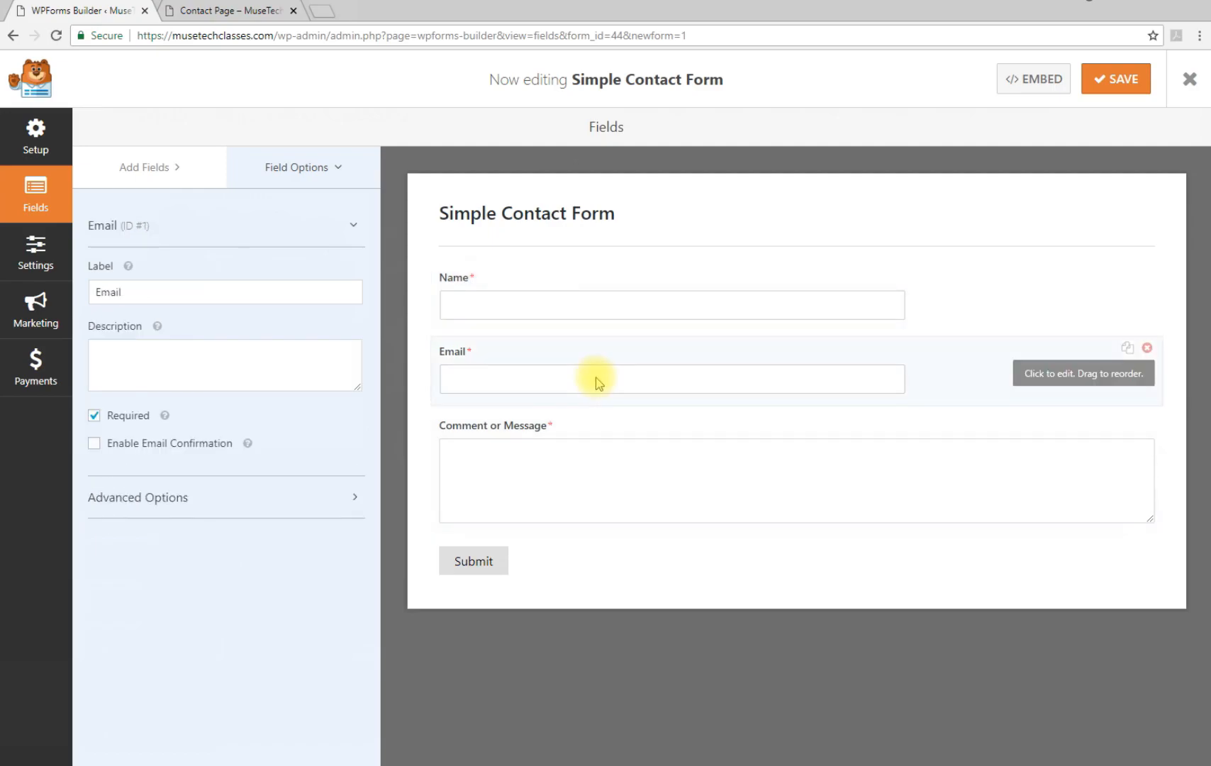
{"action": "left_click", "coordinate": [606, 488]}
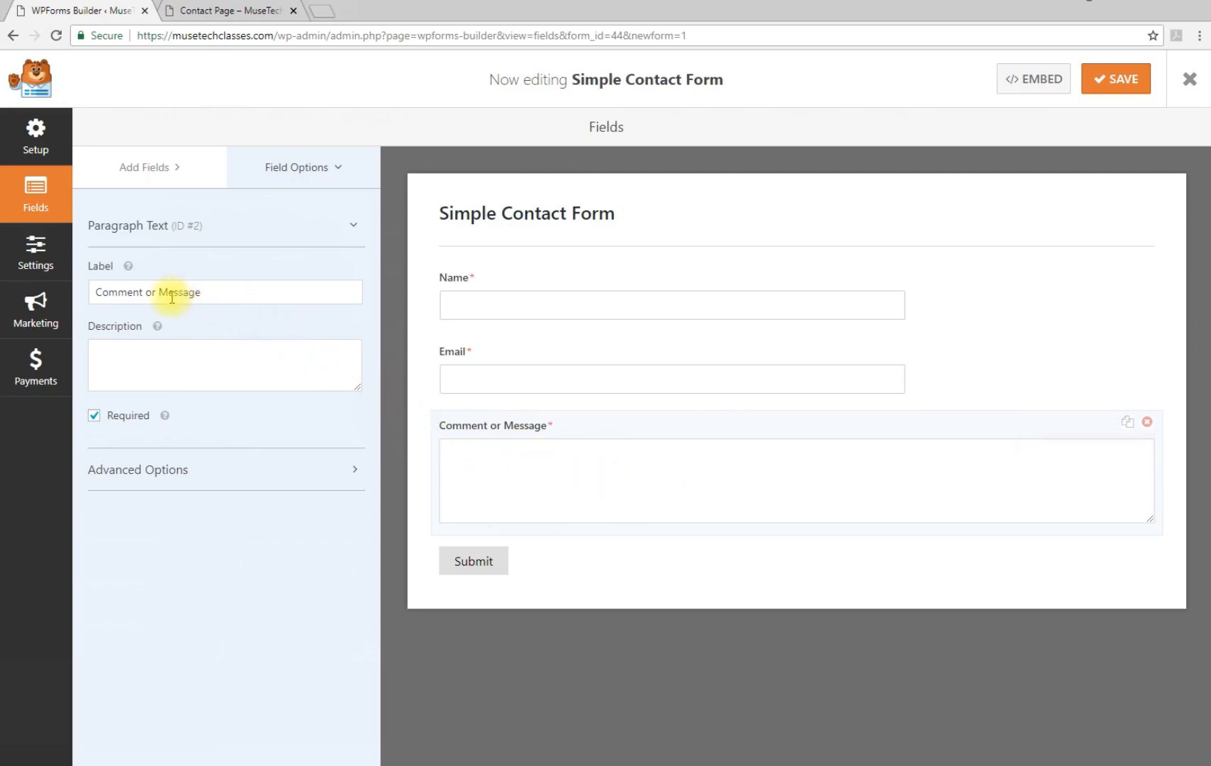
{"action": "left_click_drag", "start_coordinate": [159, 292], "coordinate": [91, 292]}
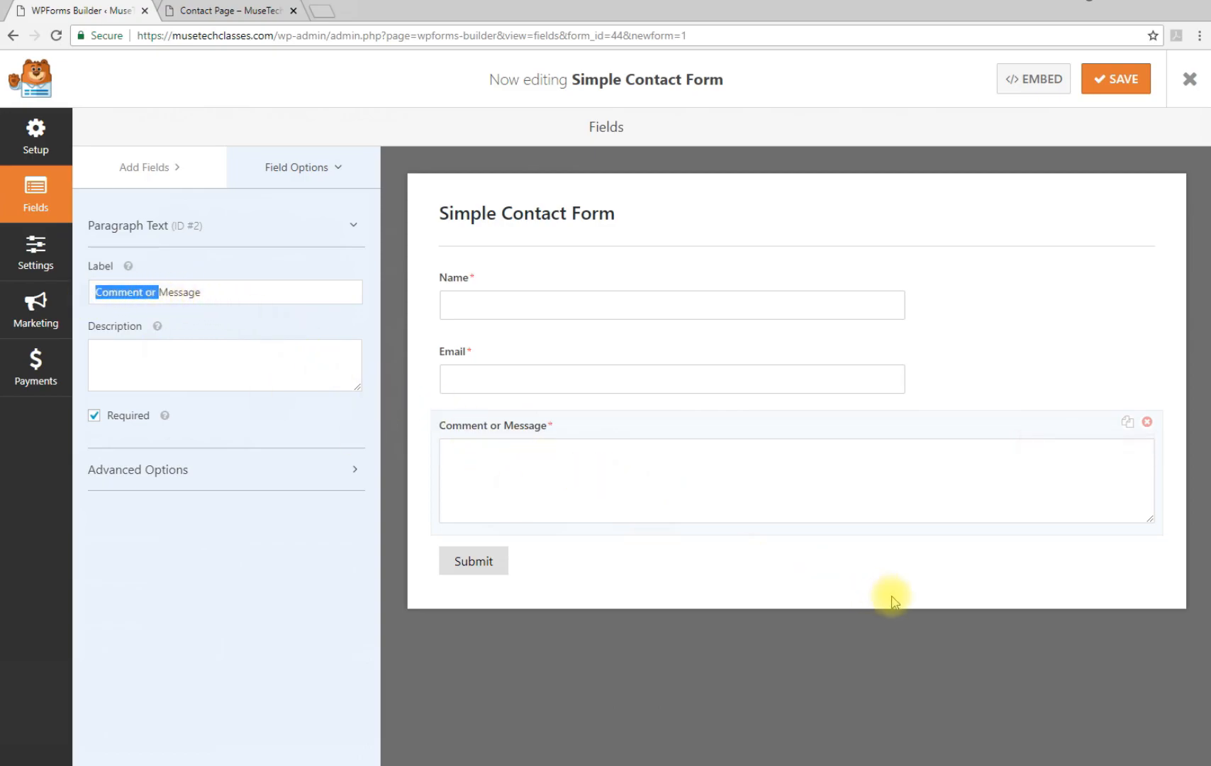
{"action": "key", "text": "BackSpace"}
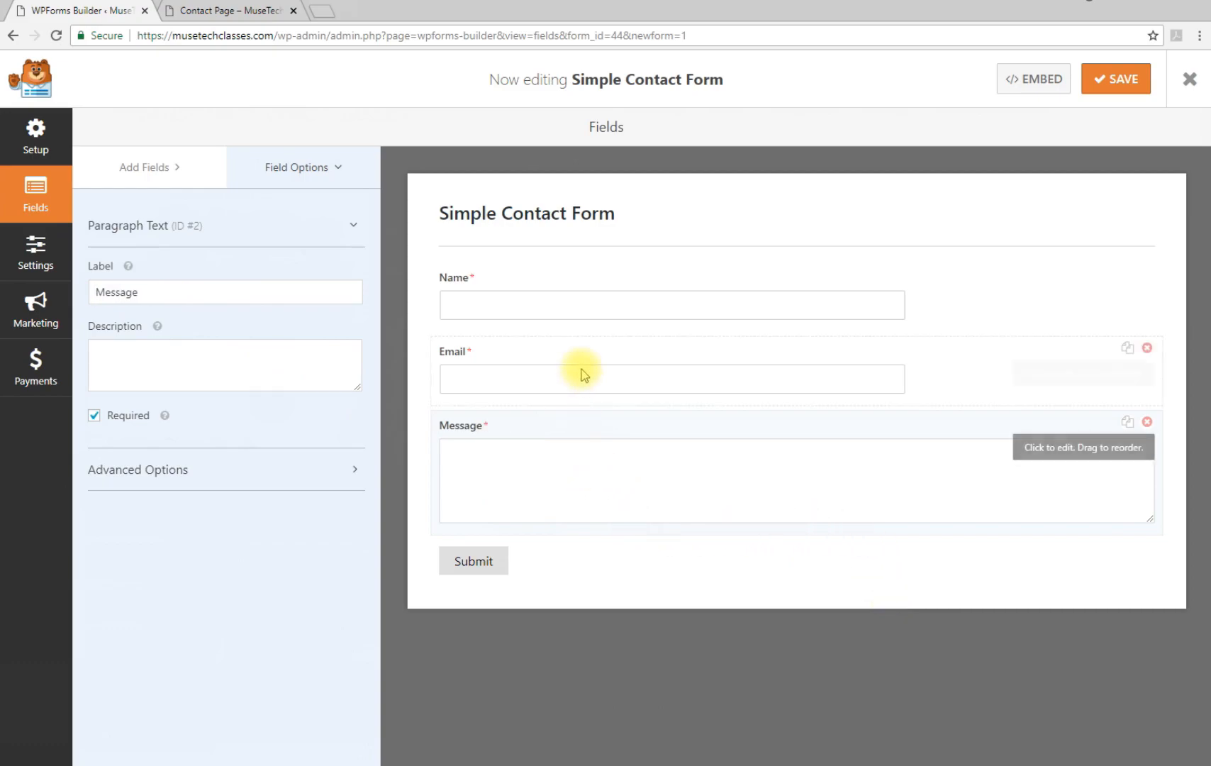
Change the Submit Button Text to 'Send Message' in the form's general settings
{"action": "left_click", "coordinate": [479, 570]}
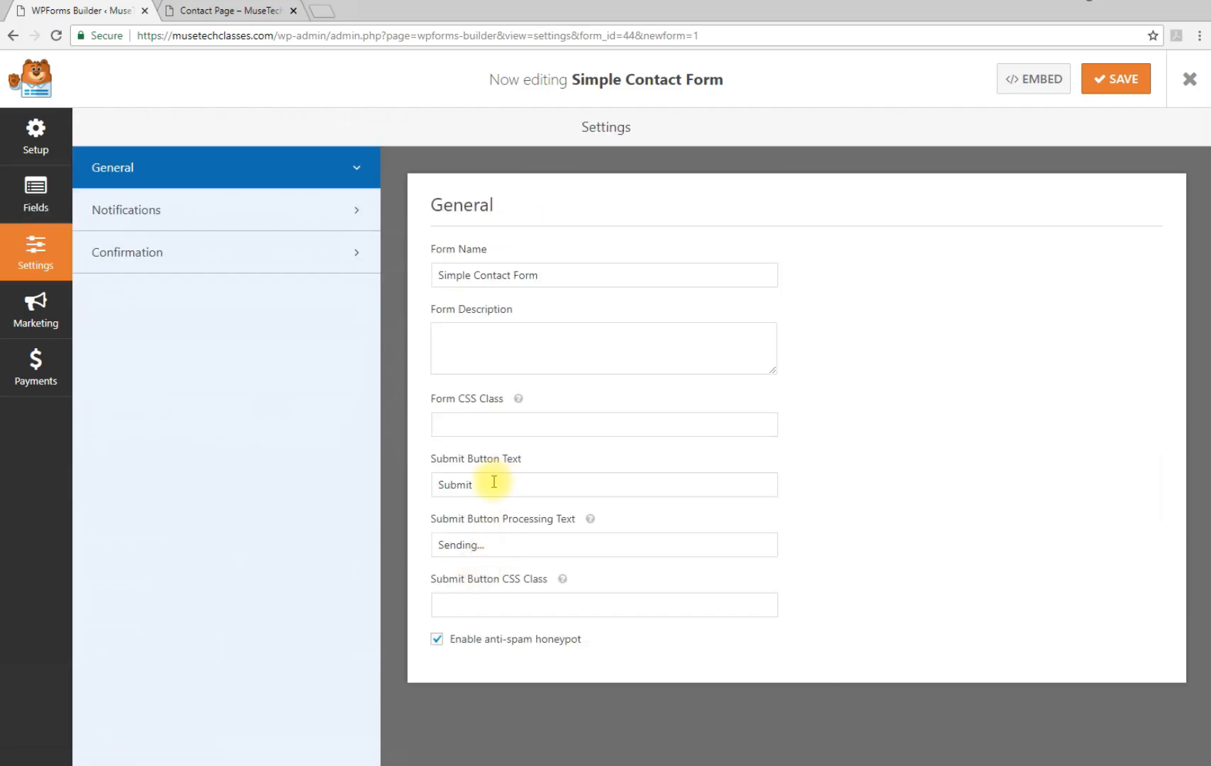
{"action": "left_click_drag", "start_coordinate": [494, 482], "coordinate": [419, 483]}
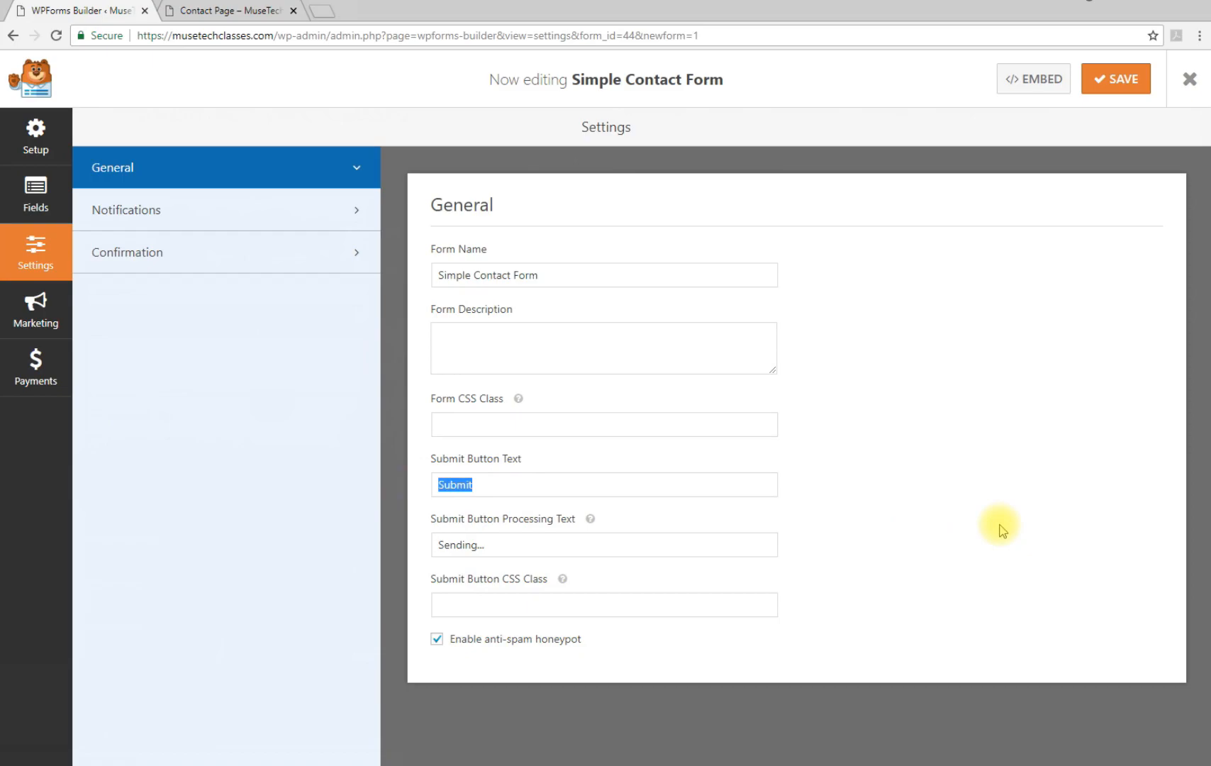
{"action": "type", "text": "Send Message"}
Rename the form from 'Simple Contact Form' to 'Contact Form'
{"action": "left_click", "coordinate": [543, 274]}
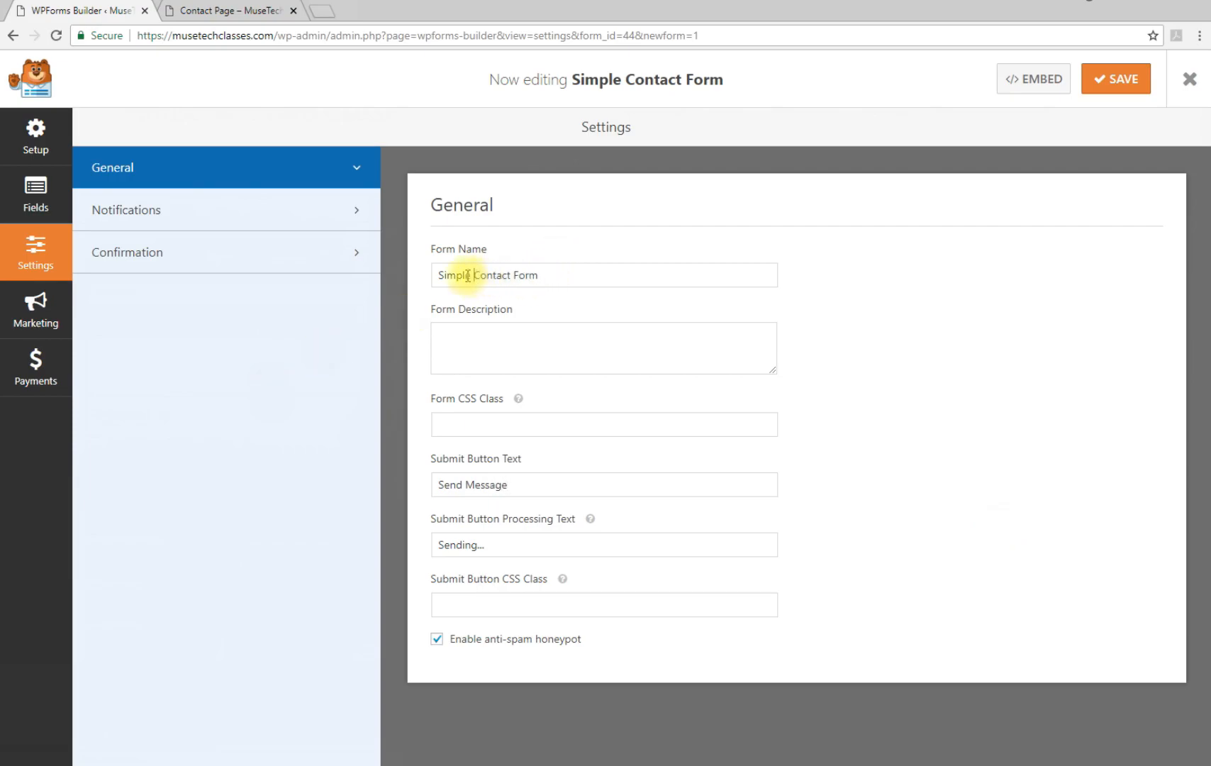
{"action": "double_click", "coordinate": [473, 275]}
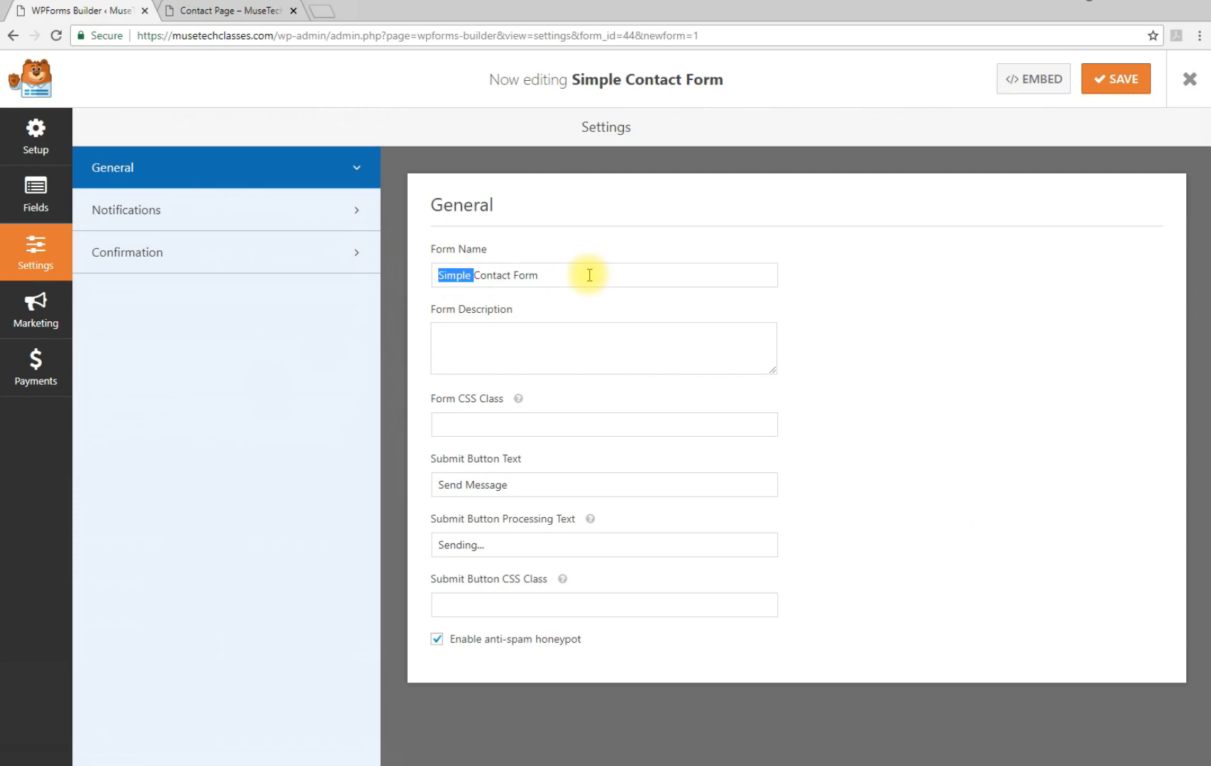
{"action": "key", "text": "BackSpace"}
{"action": "left_click", "coordinate": [527, 273]}
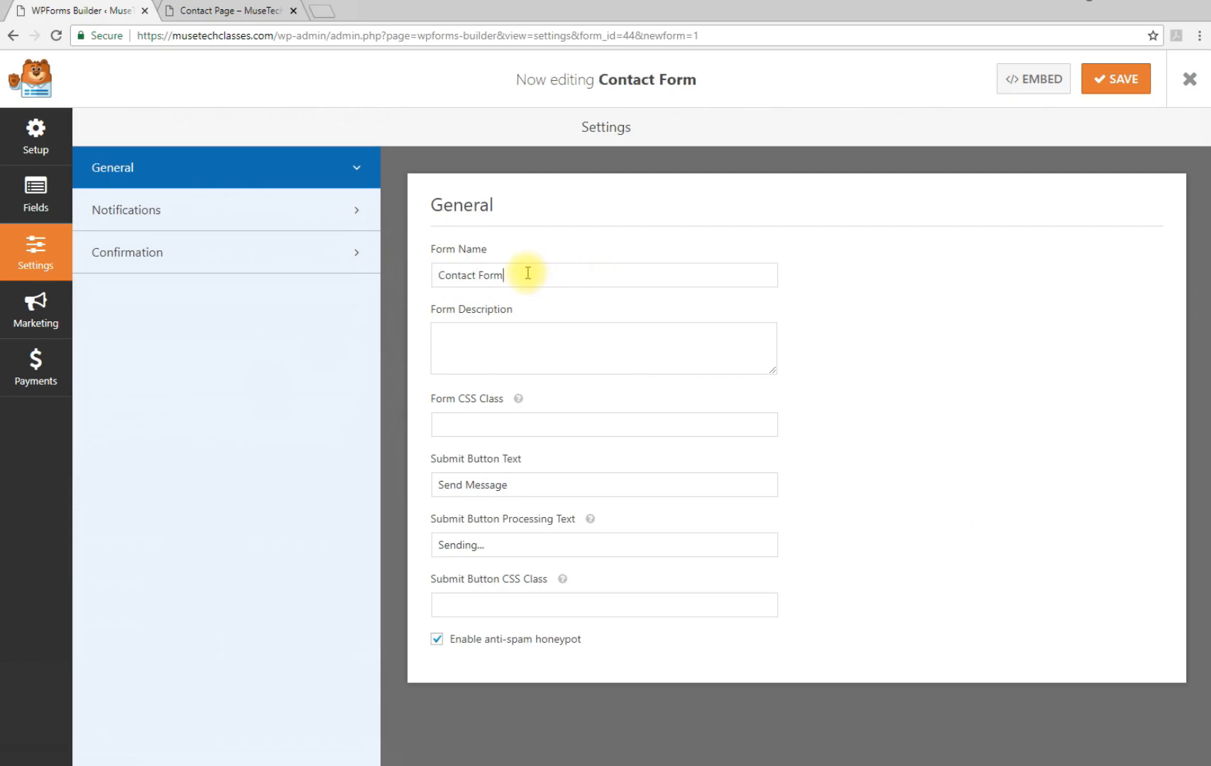
{"action": "left_click", "coordinate": [31, 203]}
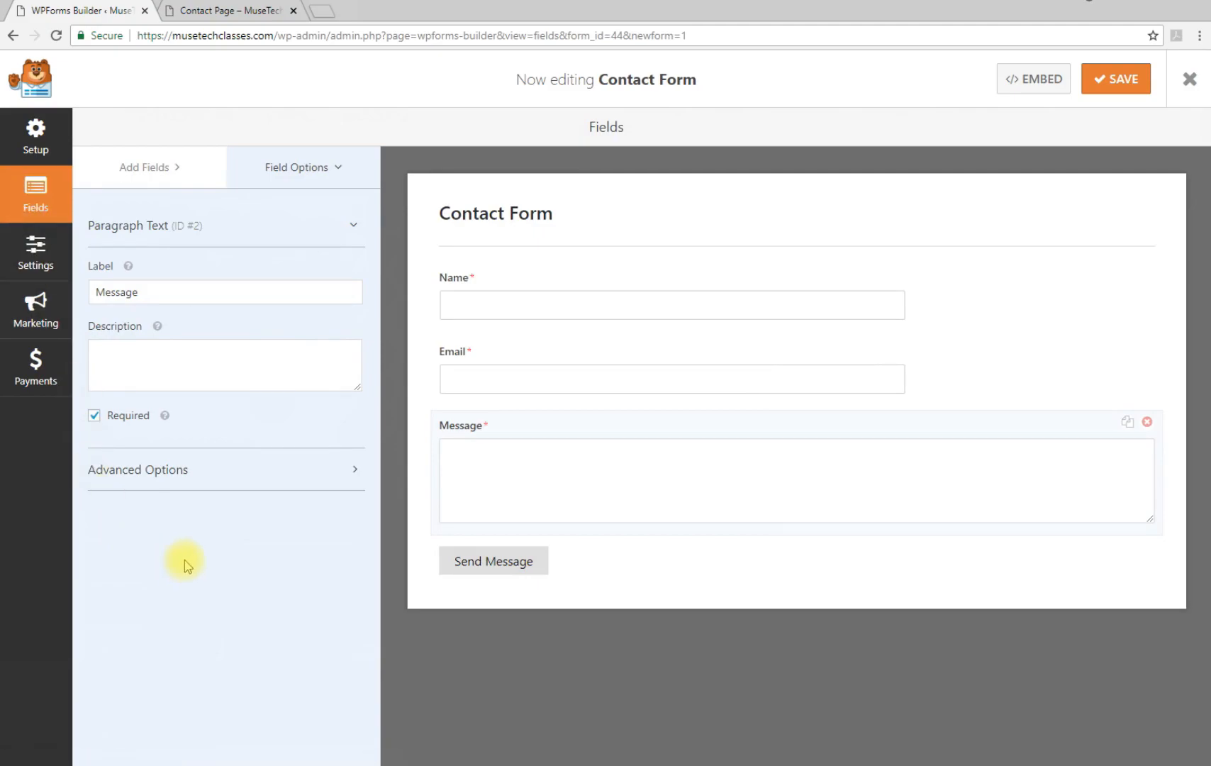
Drag a Checkboxes field from Add Fields onto the form below the Message field
{"action": "left_click", "coordinate": [238, 11]}
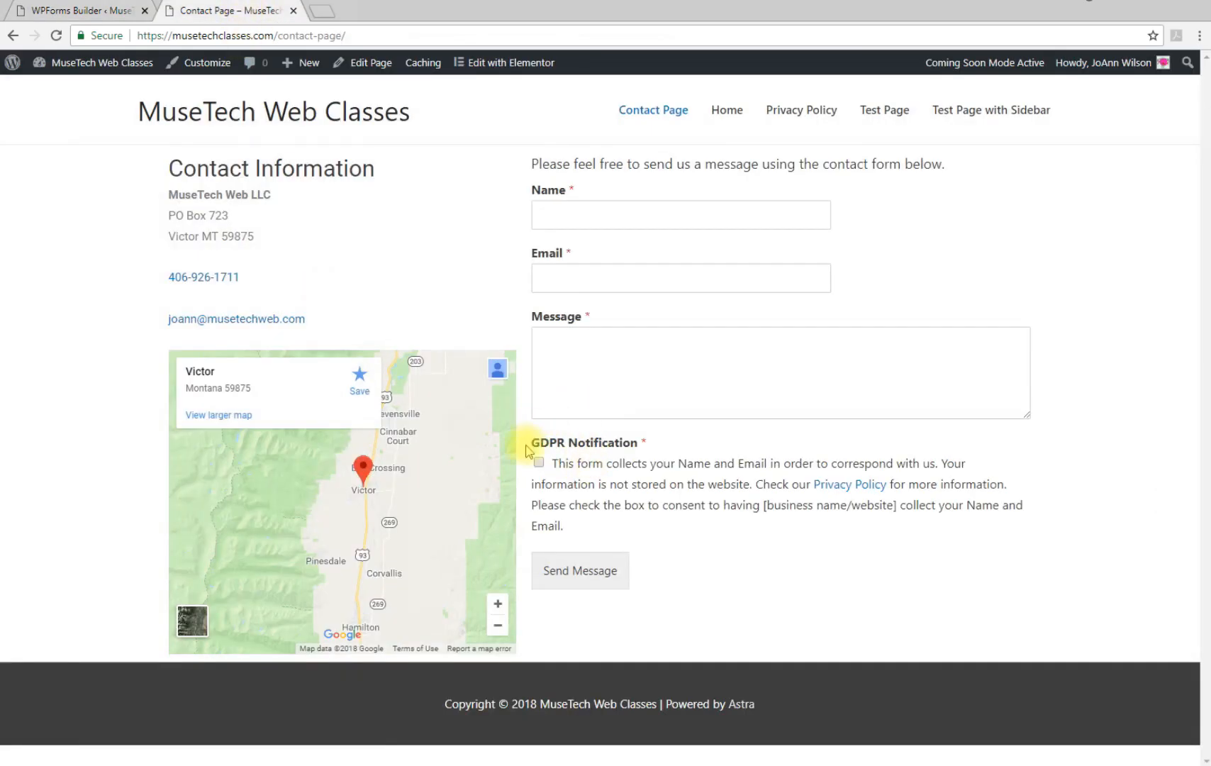
{"action": "left_click", "coordinate": [102, 14]}
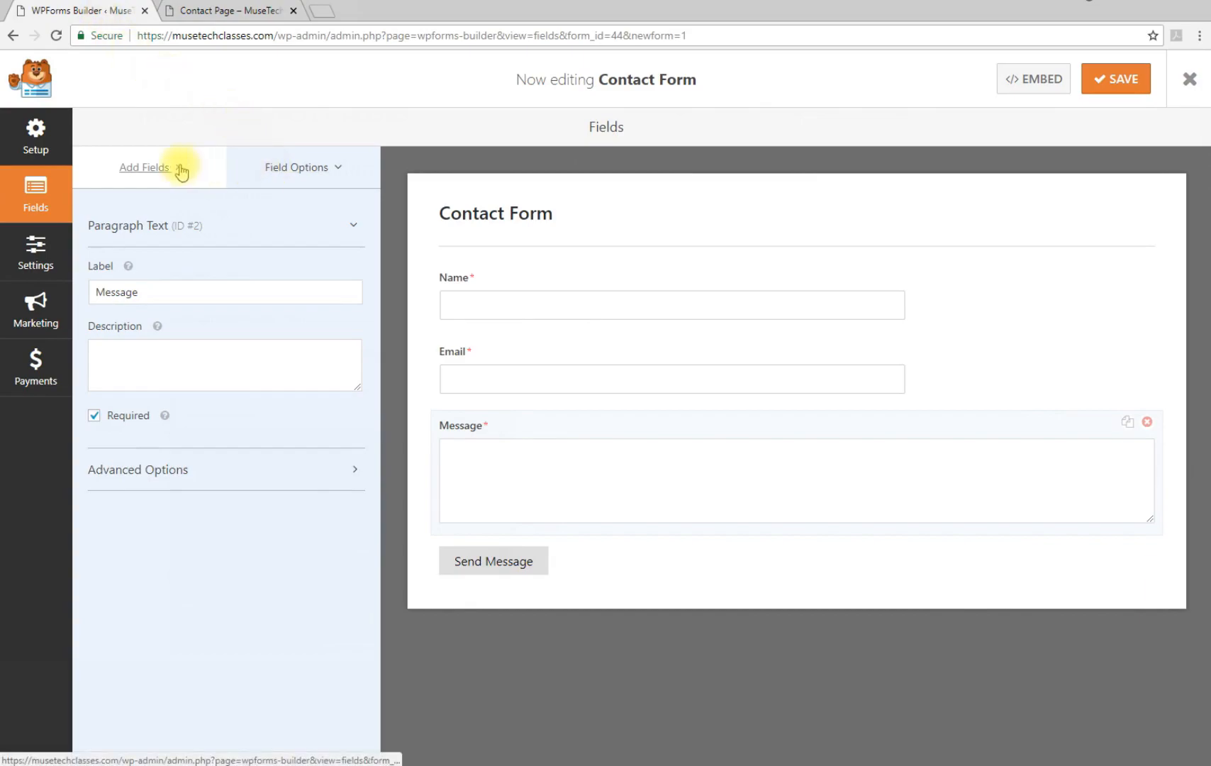
{"action": "left_click", "coordinate": [142, 167]}
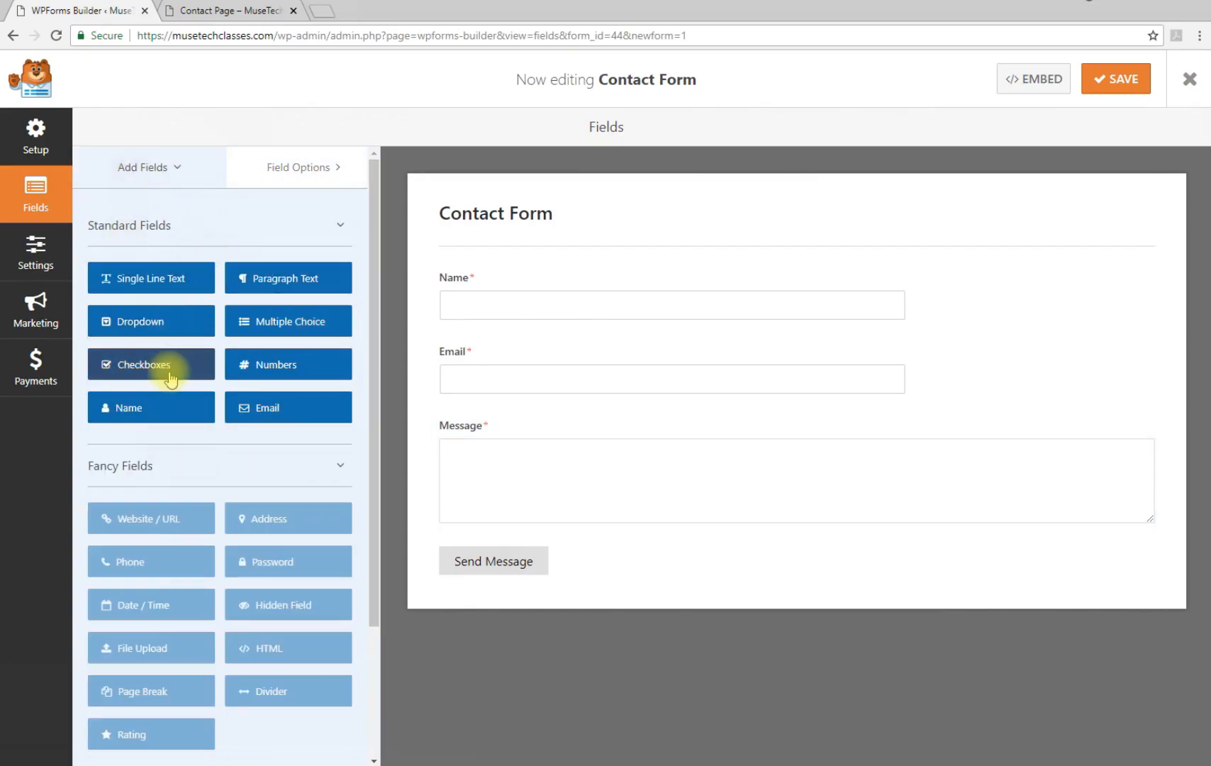
{"action": "left_click_drag", "start_coordinate": [372, 492], "coordinate": [374, 652]}
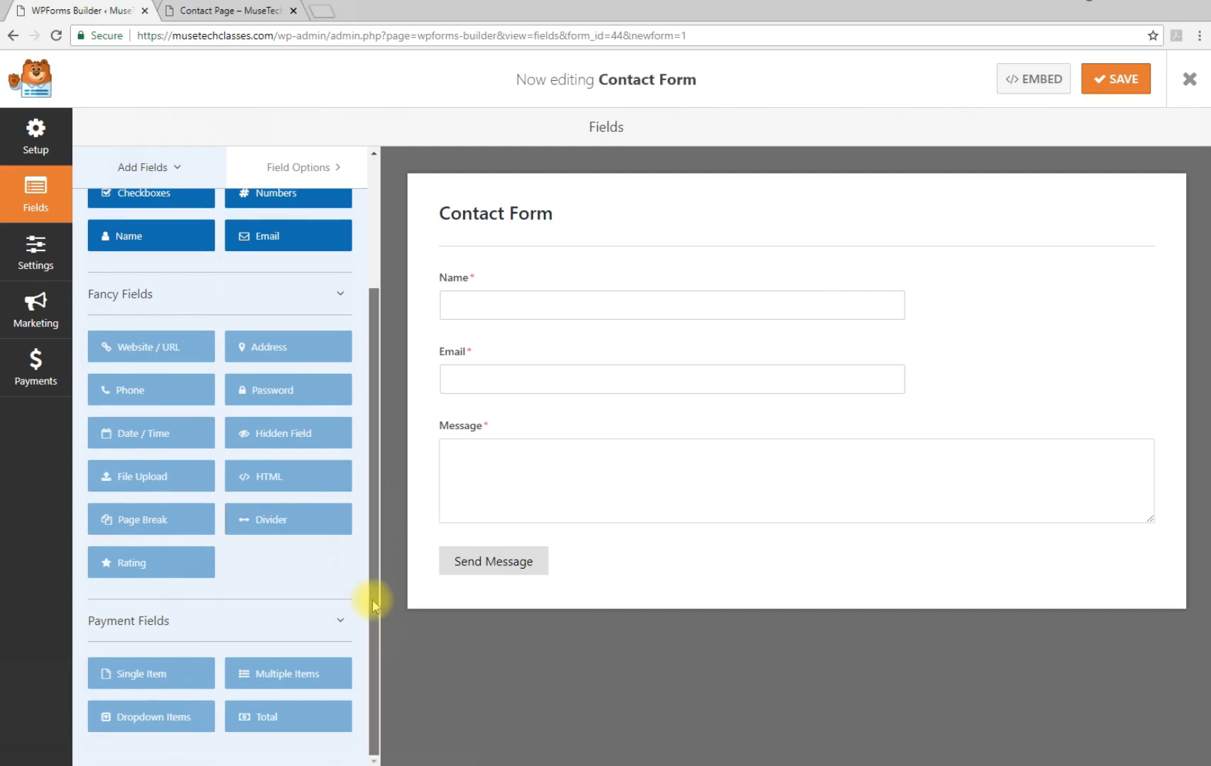
{"action": "left_click_drag", "start_coordinate": [374, 606], "coordinate": [387, 424]}
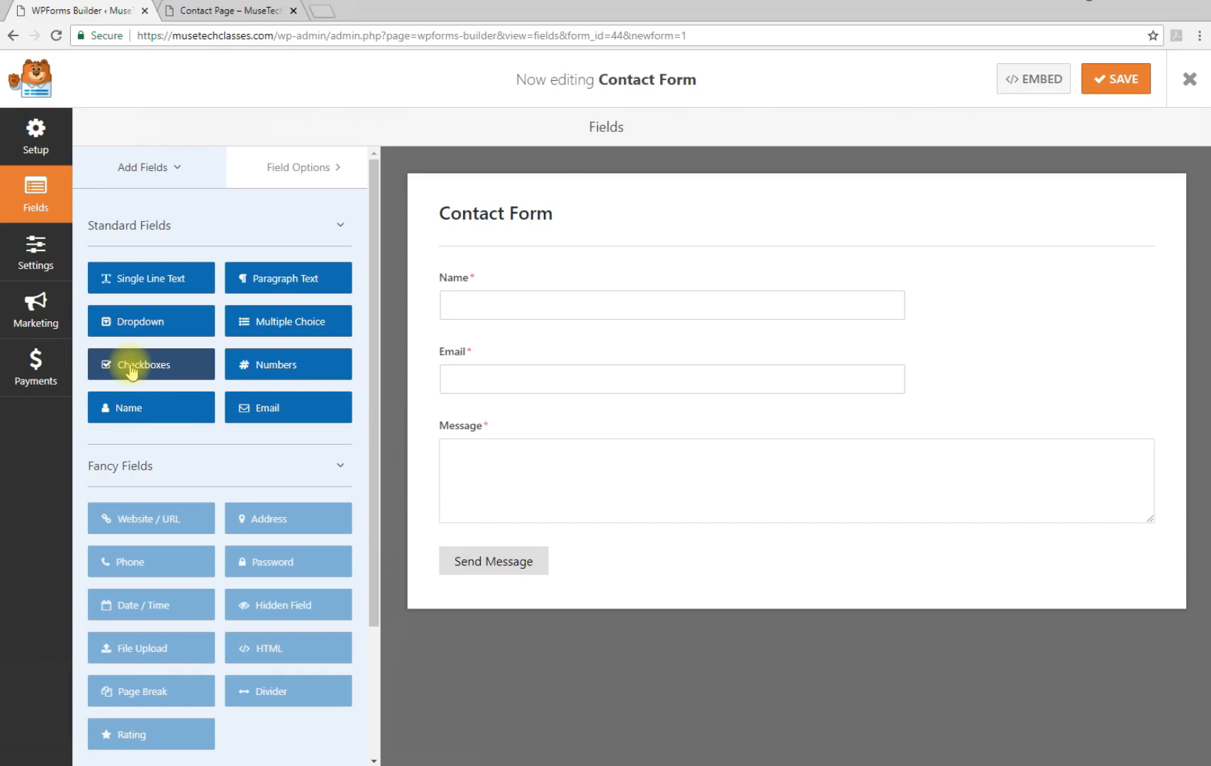
{"action": "left_click_drag", "start_coordinate": [130, 368], "coordinate": [477, 545]}
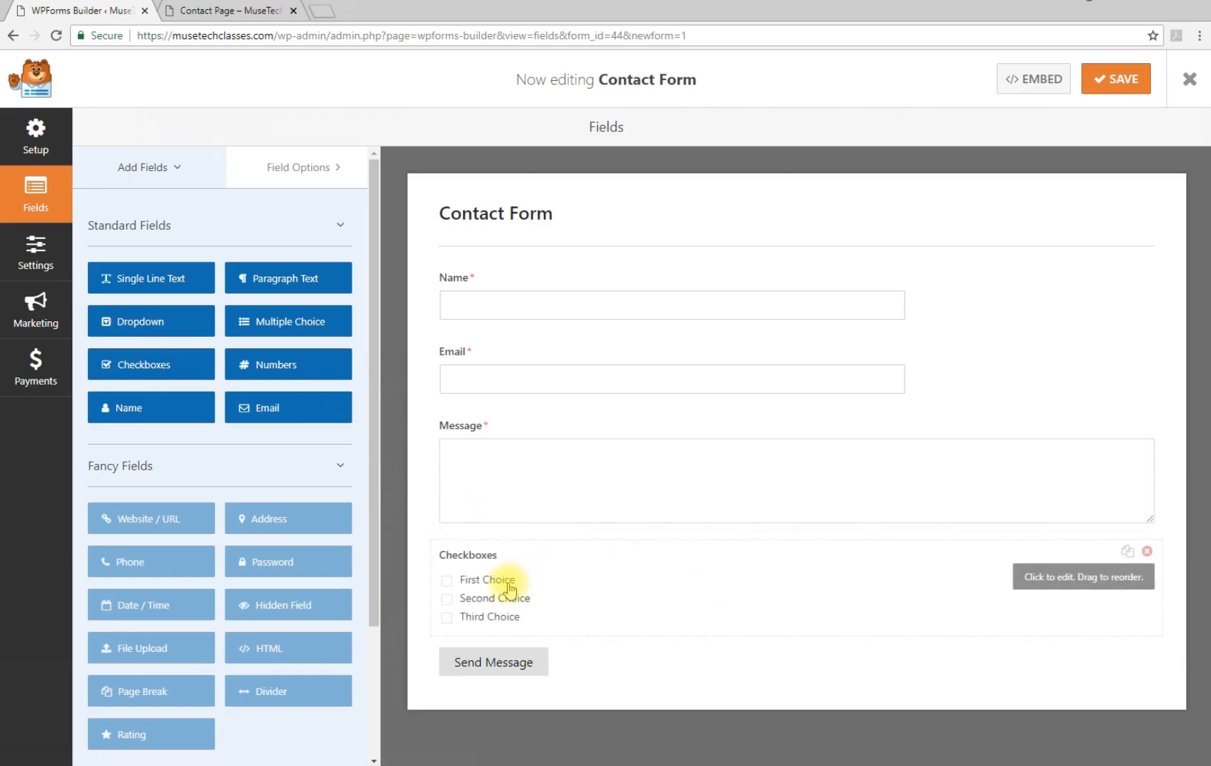
Remove the Second and Third Choice options and relabel the checkboxes field 'GDPR Notification'
{"action": "left_click", "coordinate": [549, 599]}
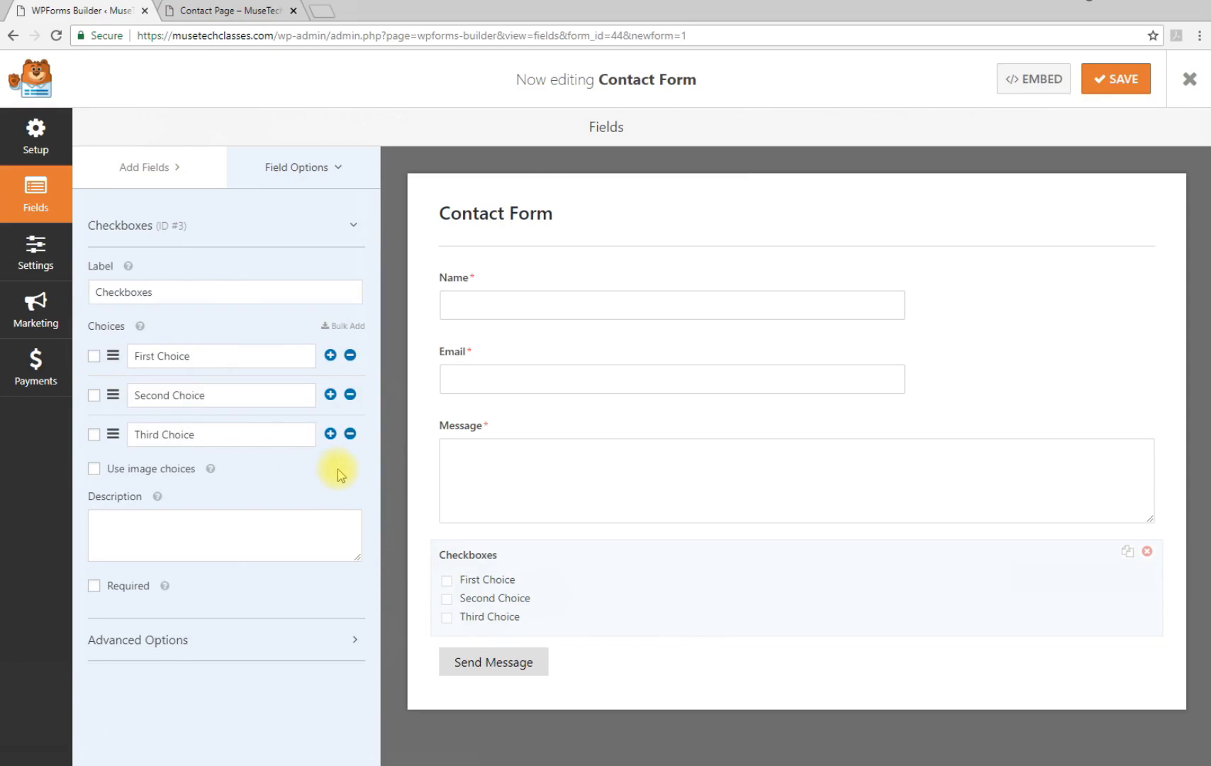
{"action": "left_click", "coordinate": [351, 434]}
{"action": "left_click", "coordinate": [350, 396]}
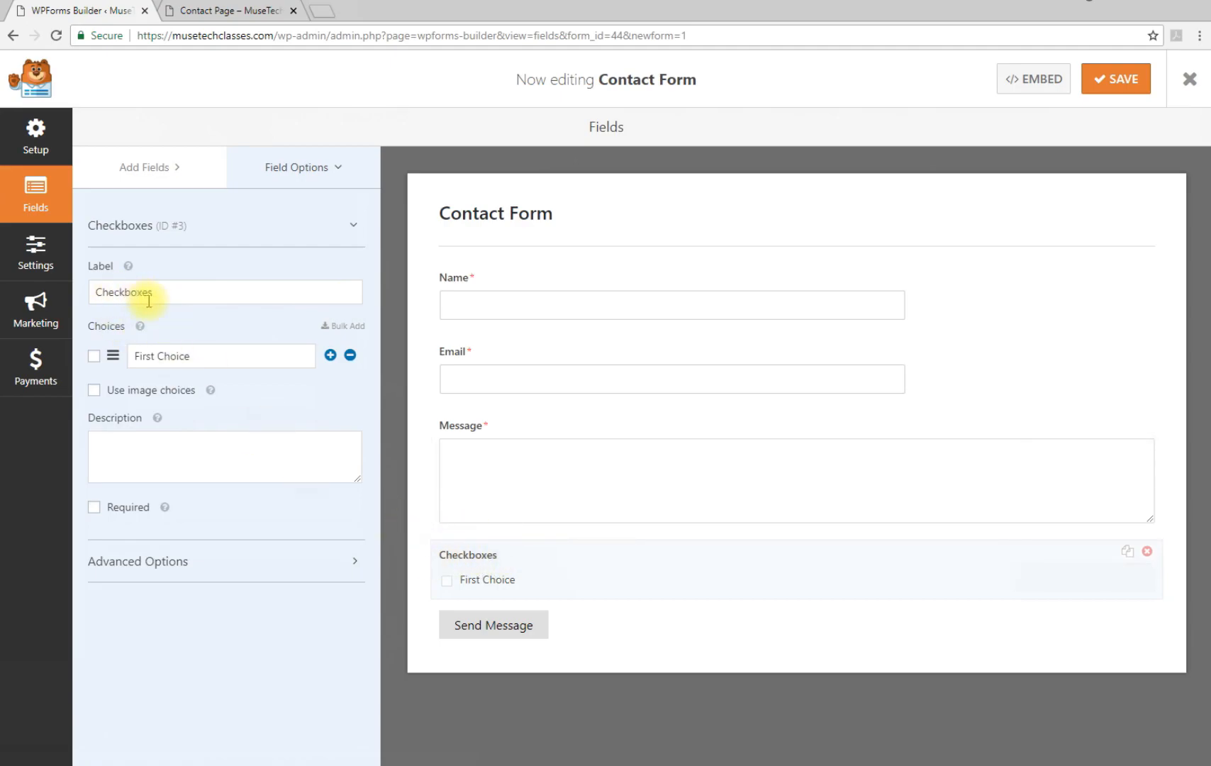
{"action": "left_click_drag", "start_coordinate": [170, 292], "coordinate": [85, 295]}
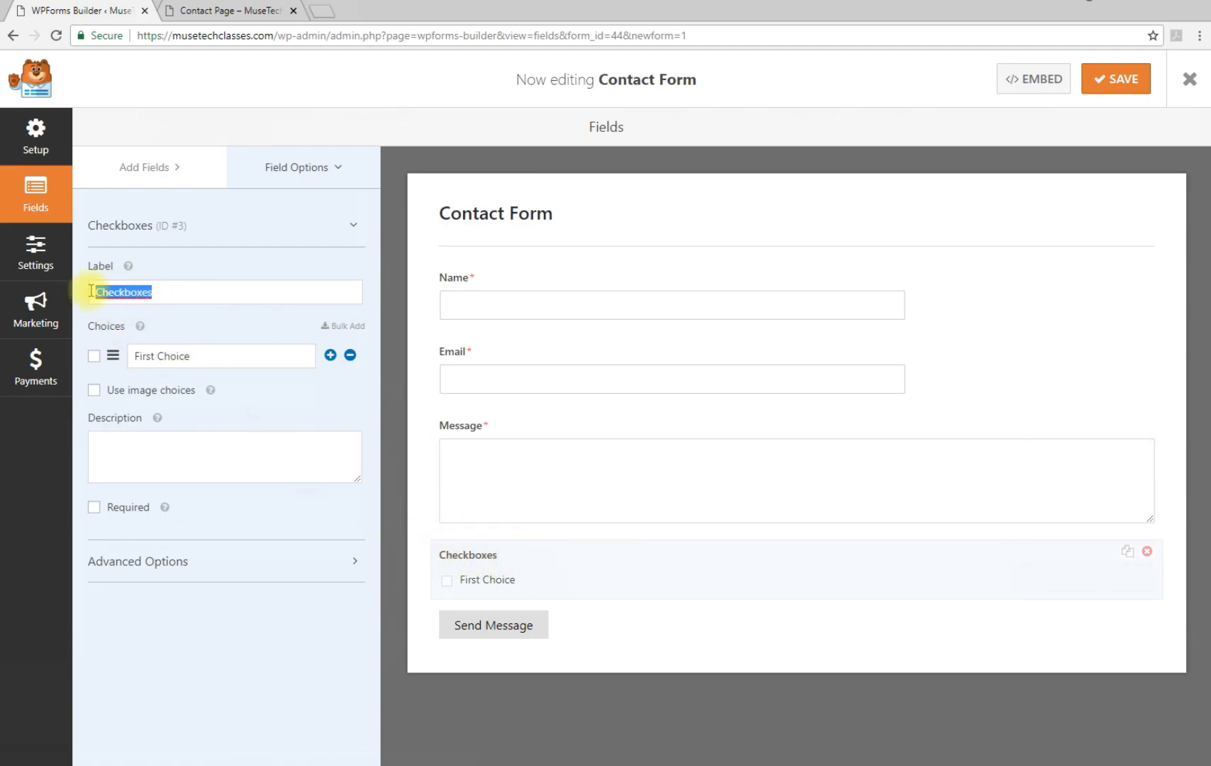
{"action": "type", "text": "GDP"}
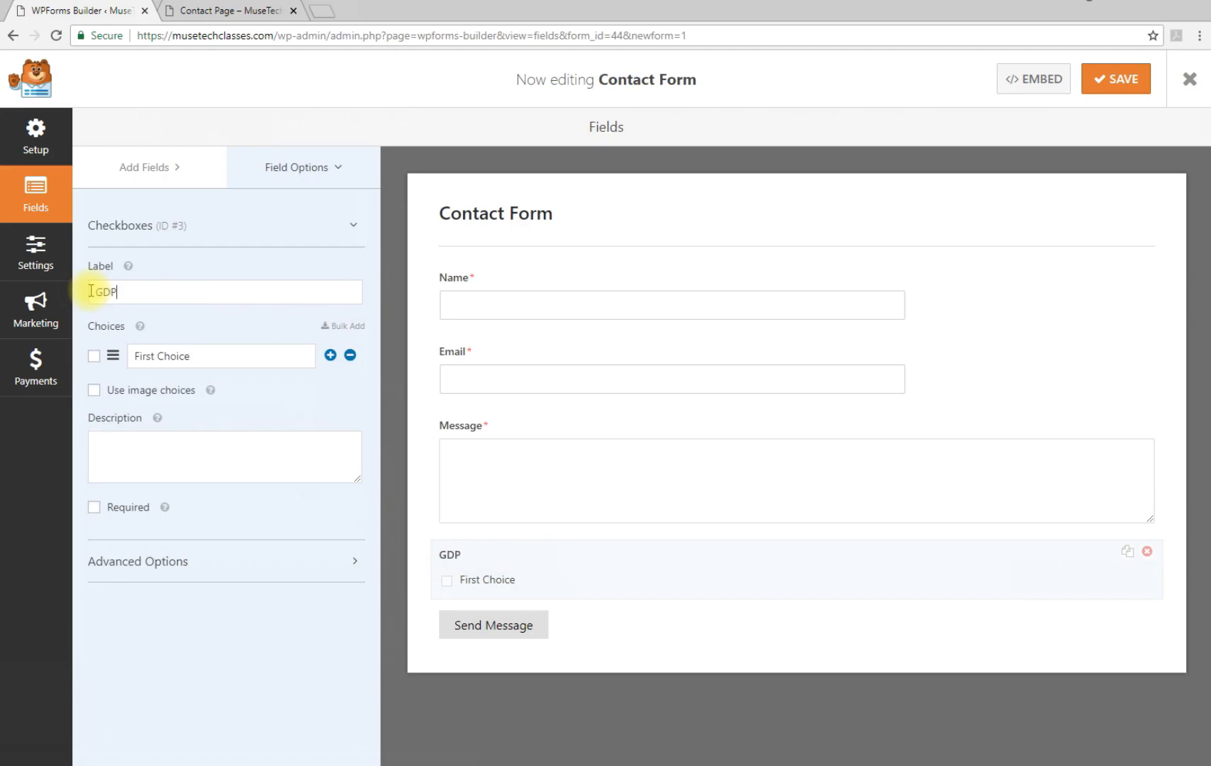
{"action": "type", "text": "R Notification"}
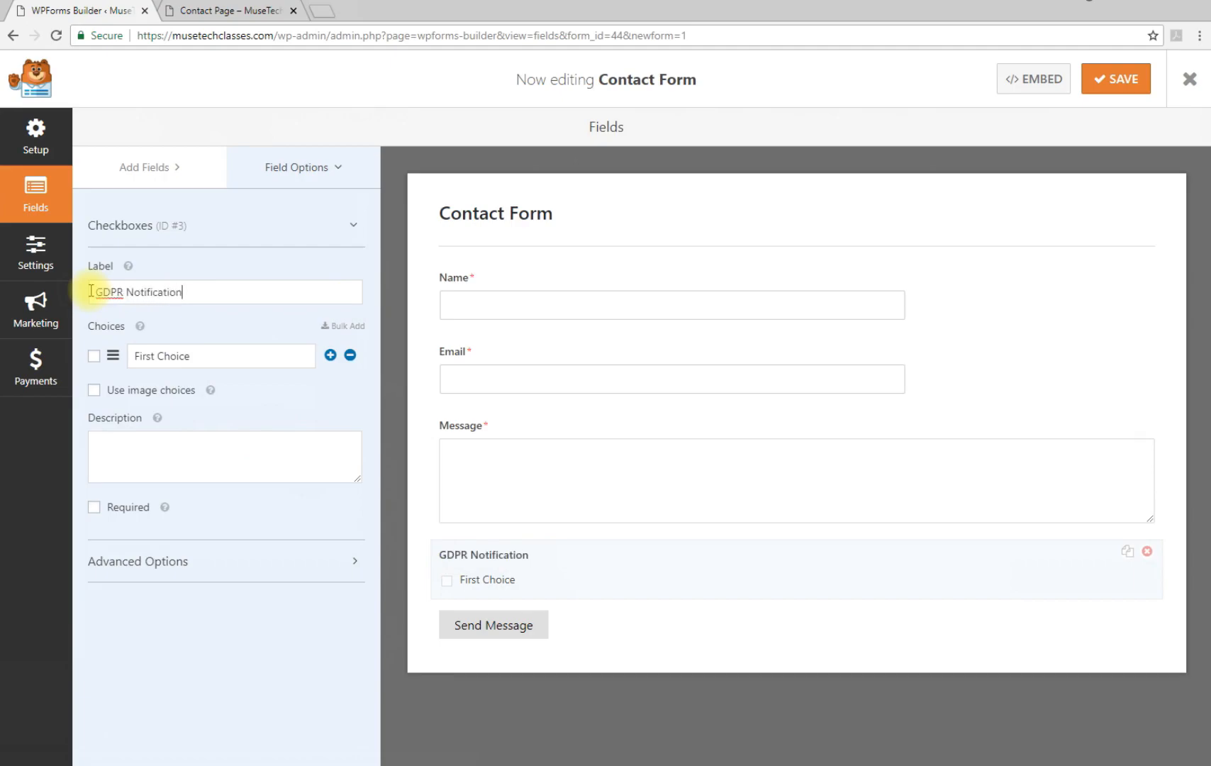
{"action": "left_click", "coordinate": [202, 354]}
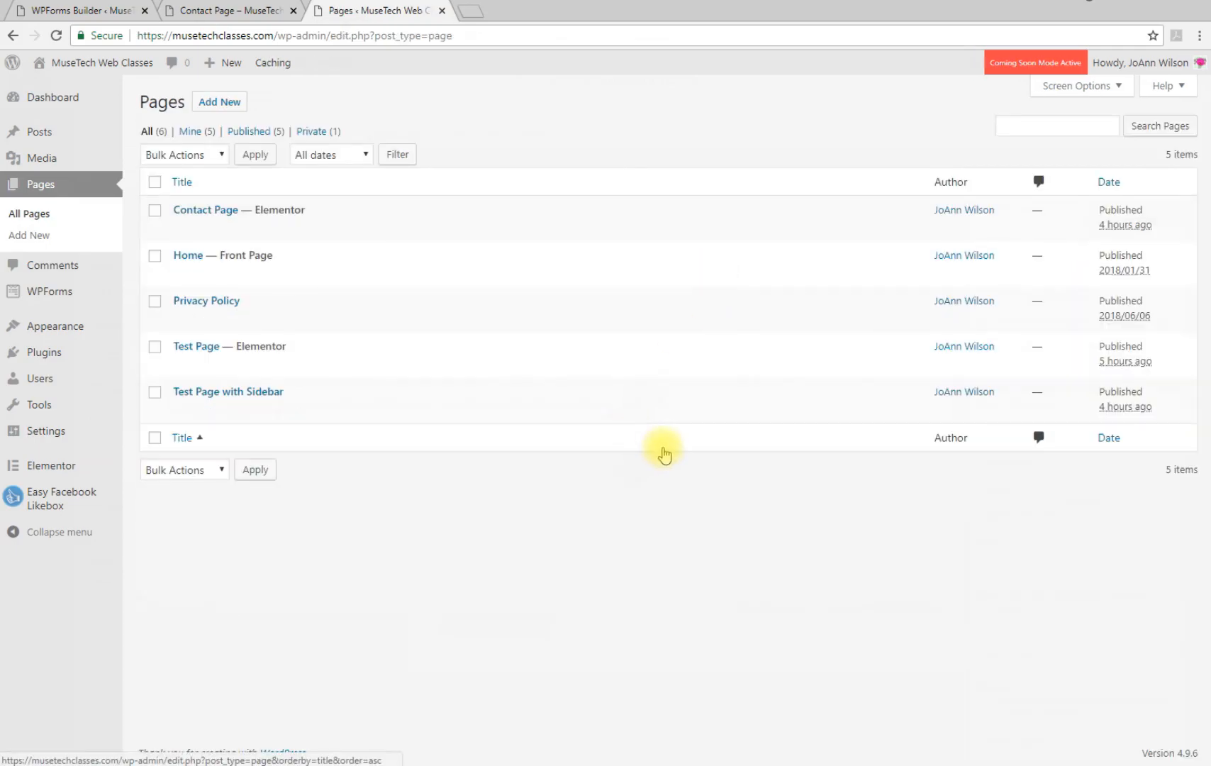
Open Test Page with Sidebar and select the words 'Privacy Policy' in the consent text
{"action": "left_click", "coordinate": [207, 394]}
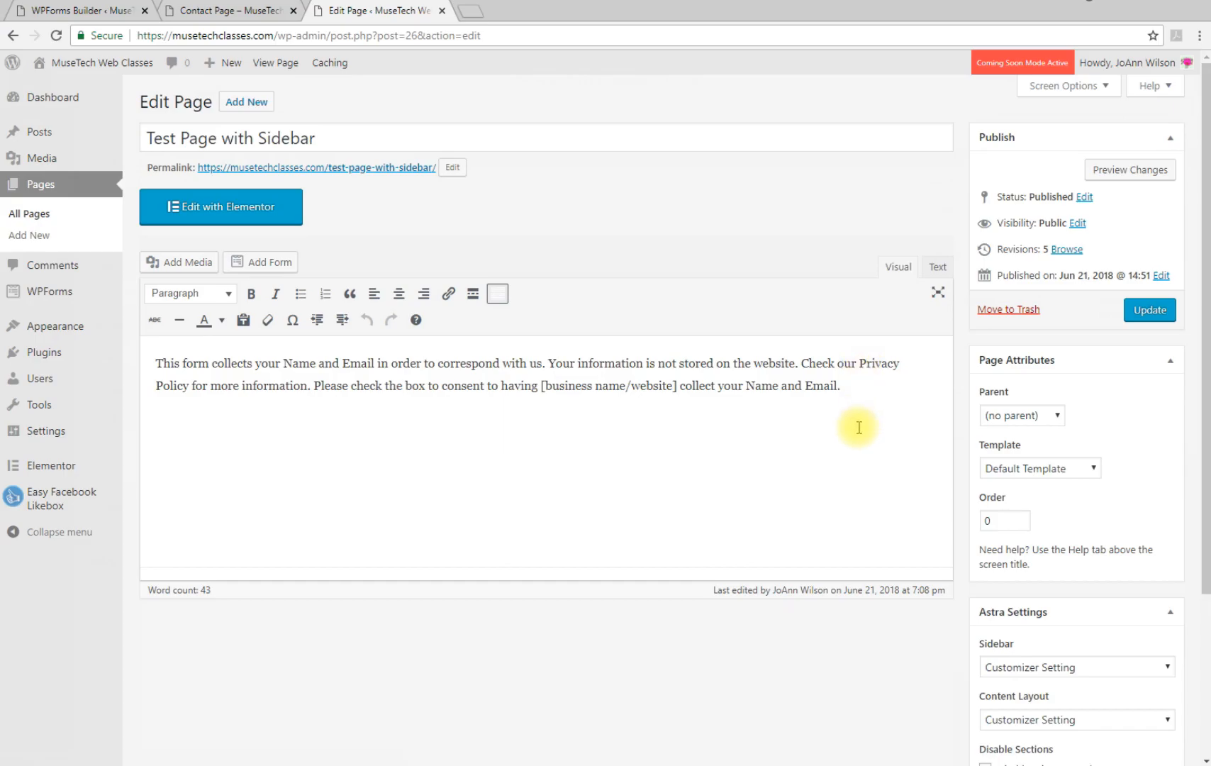
{"action": "left_click", "coordinate": [861, 362]}
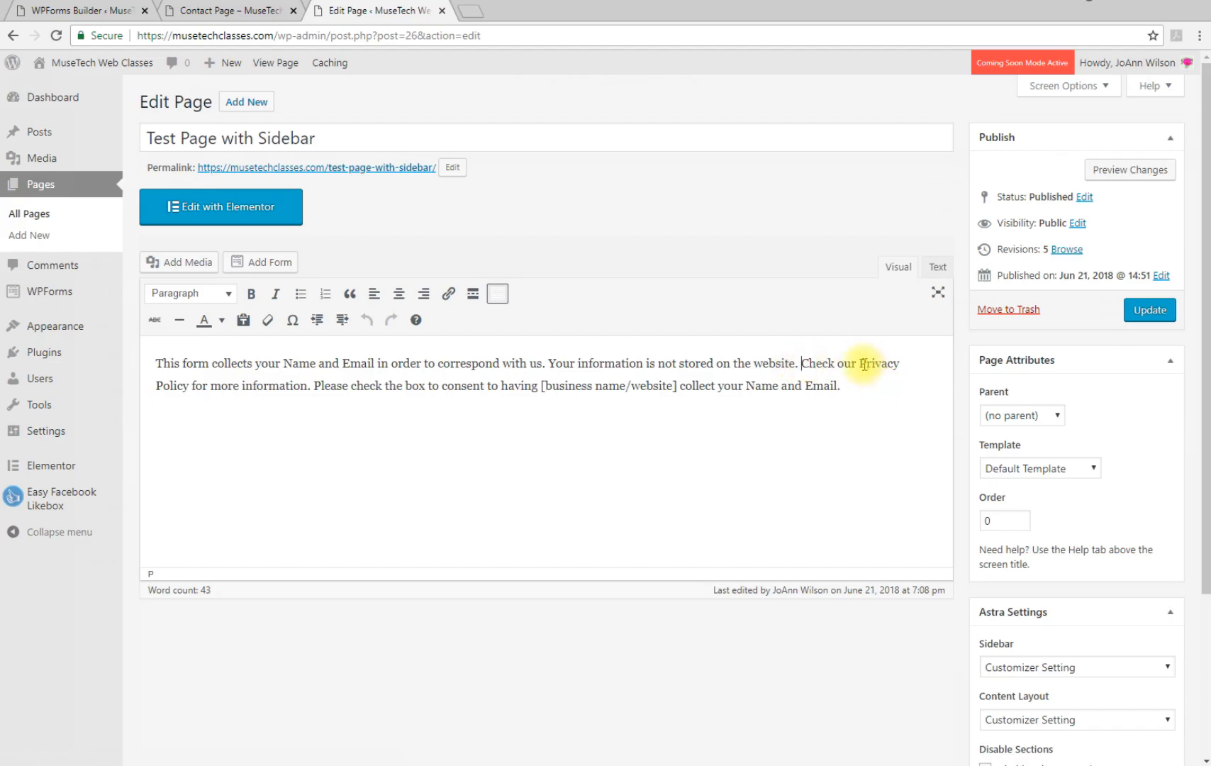
{"action": "left_click_drag", "start_coordinate": [821, 381], "coordinate": [189, 395]}
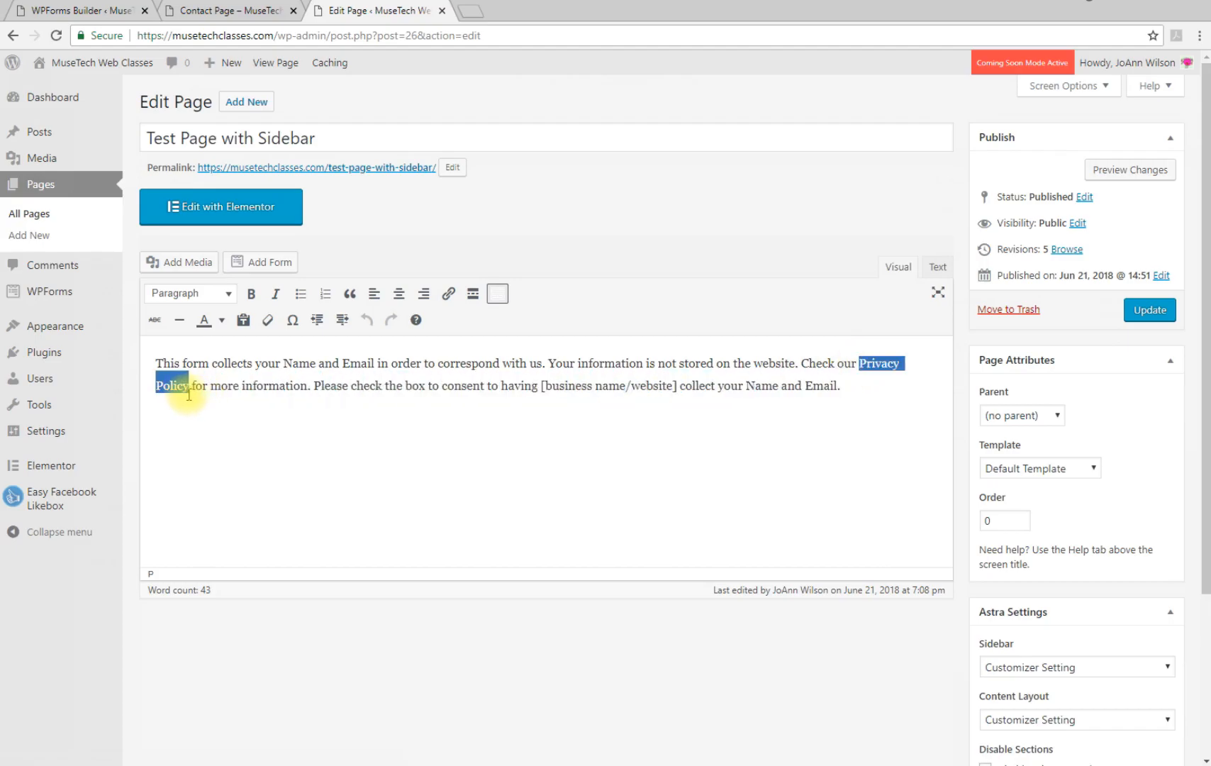
Link the selected words to the Privacy Policy page, opening in a new tab
{"action": "left_click", "coordinate": [448, 295]}
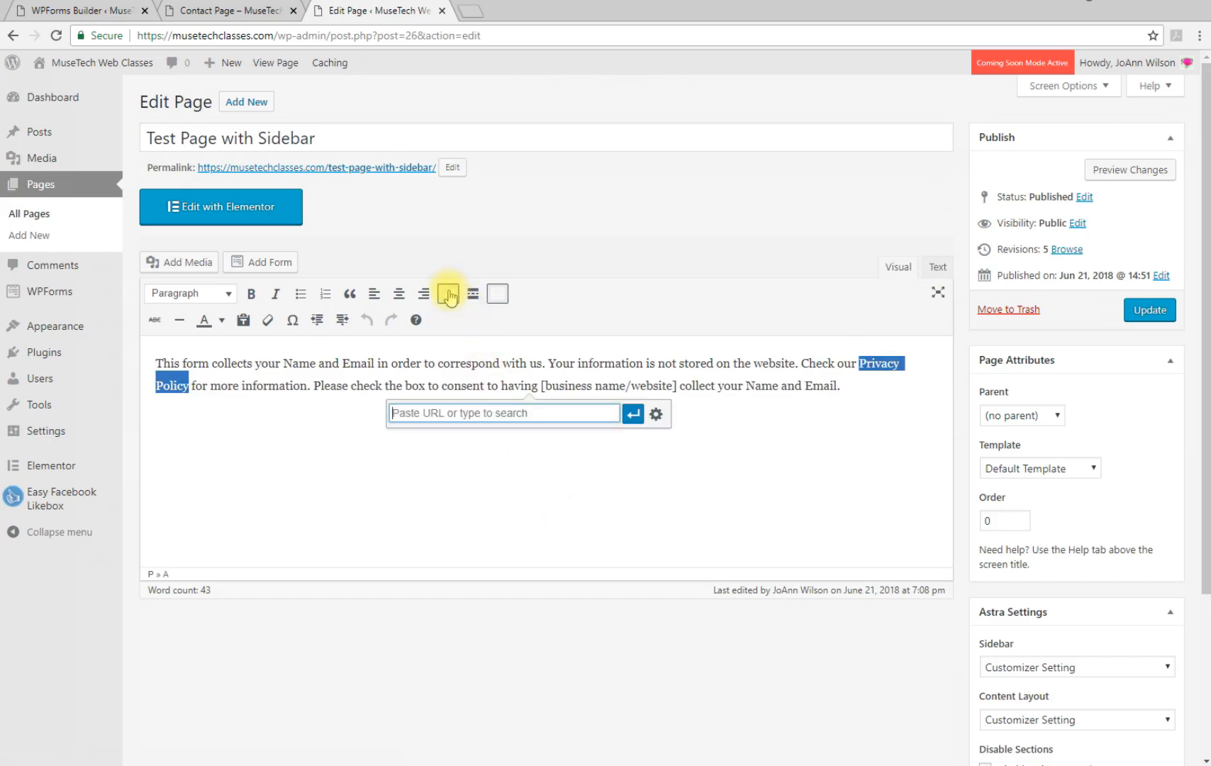
{"action": "left_click", "coordinate": [655, 419]}
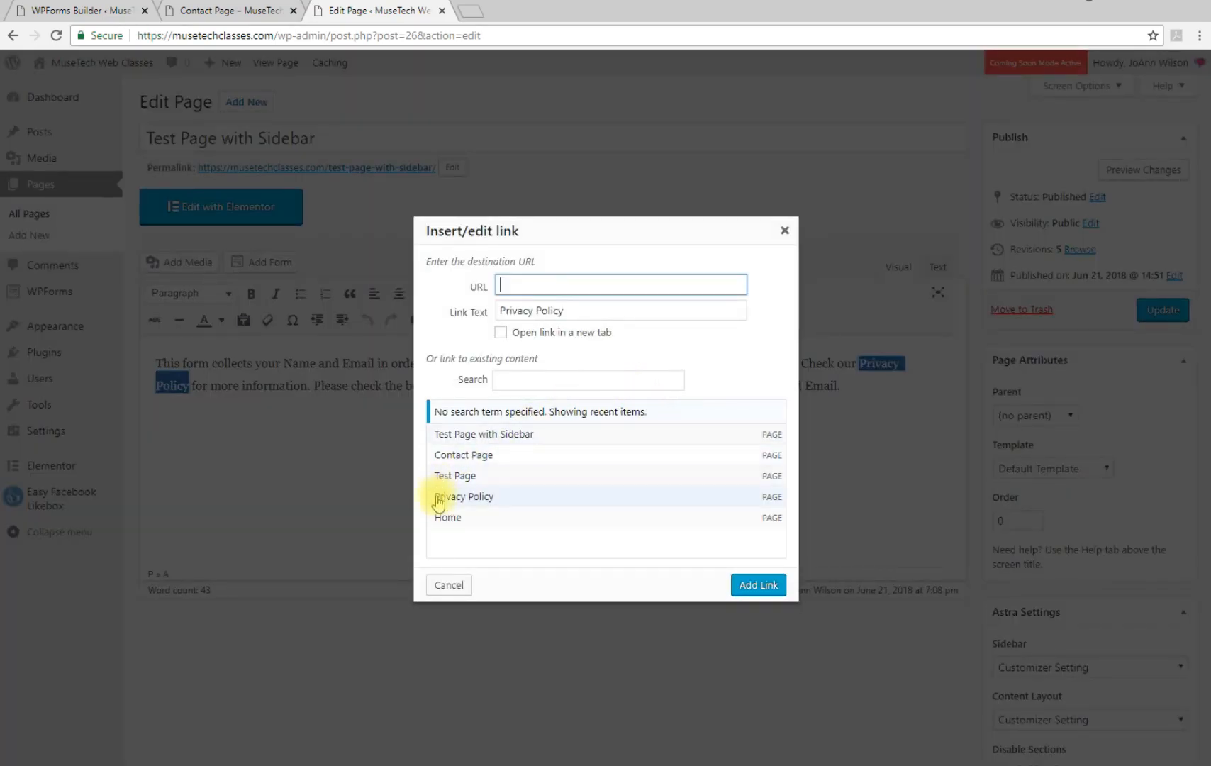
{"action": "left_click", "coordinate": [449, 498]}
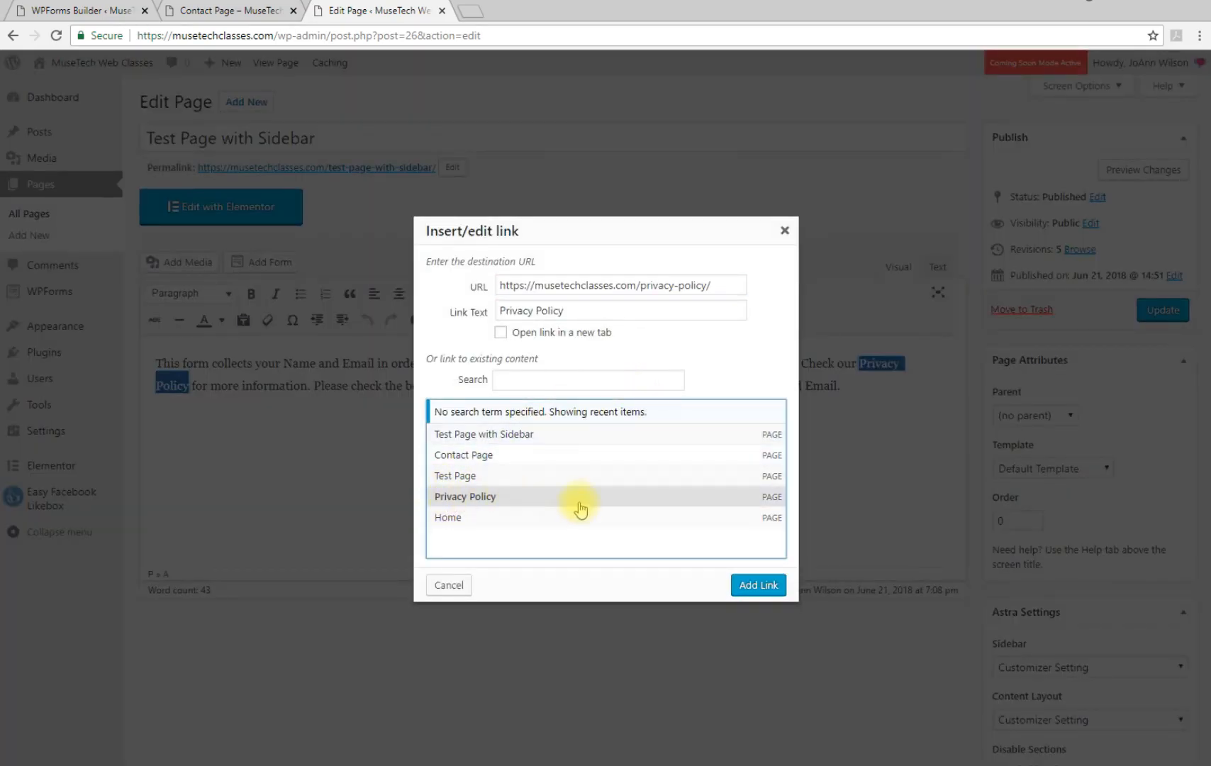
{"action": "left_click", "coordinate": [501, 333]}
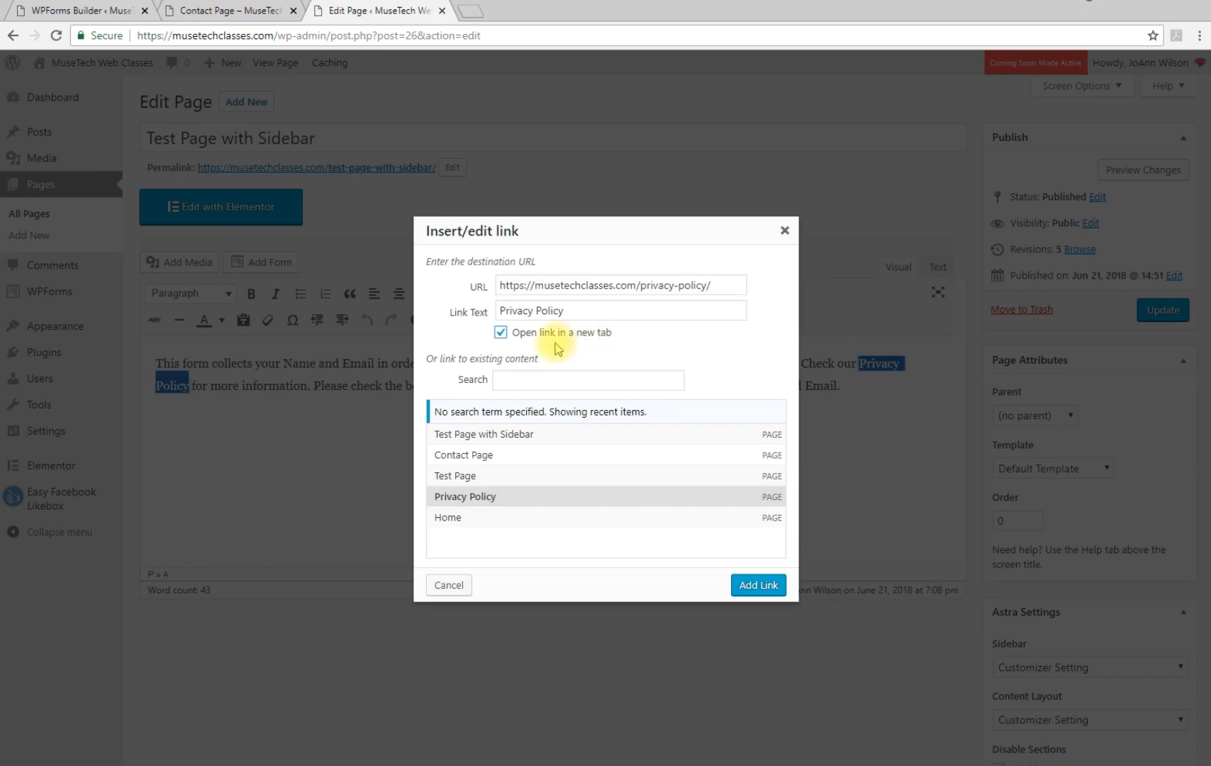
{"action": "left_click", "coordinate": [749, 585]}
{"action": "left_click", "coordinate": [839, 387]}
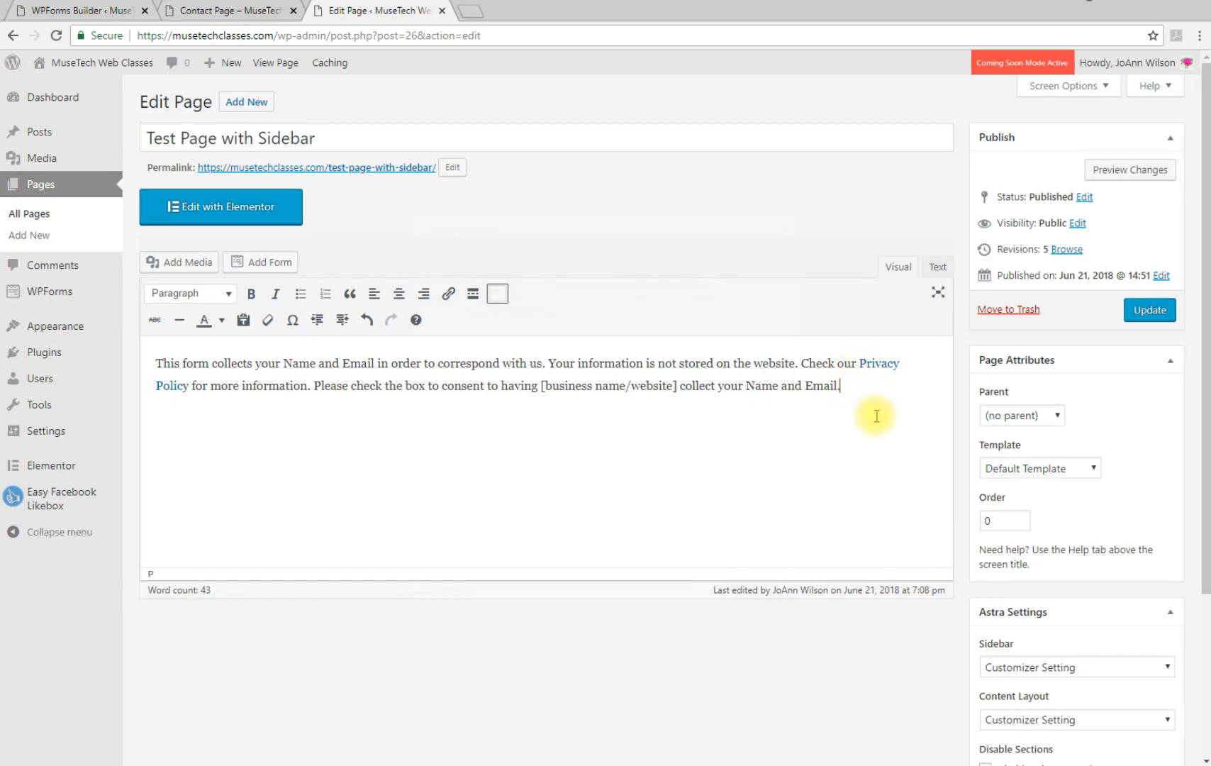
Copy the consent statement's HTML from the page editor's Text view
{"action": "left_click", "coordinate": [938, 269]}
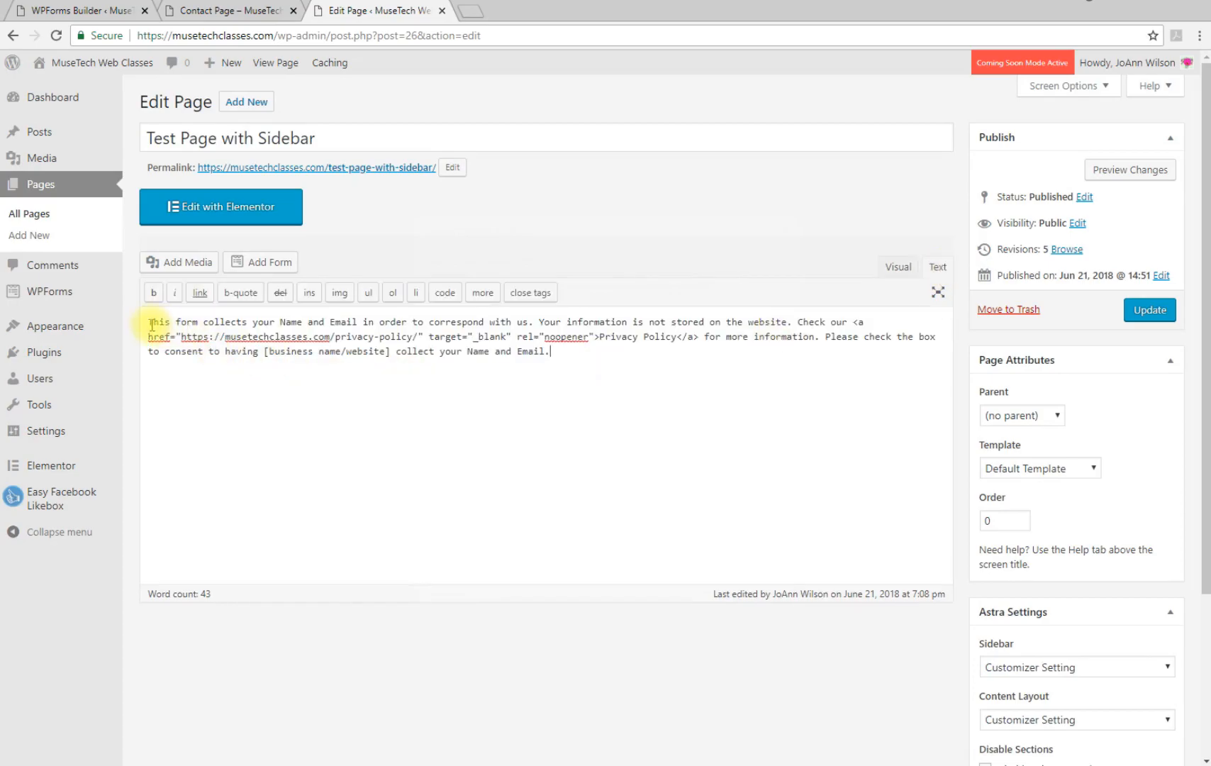
{"action": "left_click_drag", "start_coordinate": [150, 323], "coordinate": [559, 359]}
{"action": "right_click", "coordinate": [523, 352]}
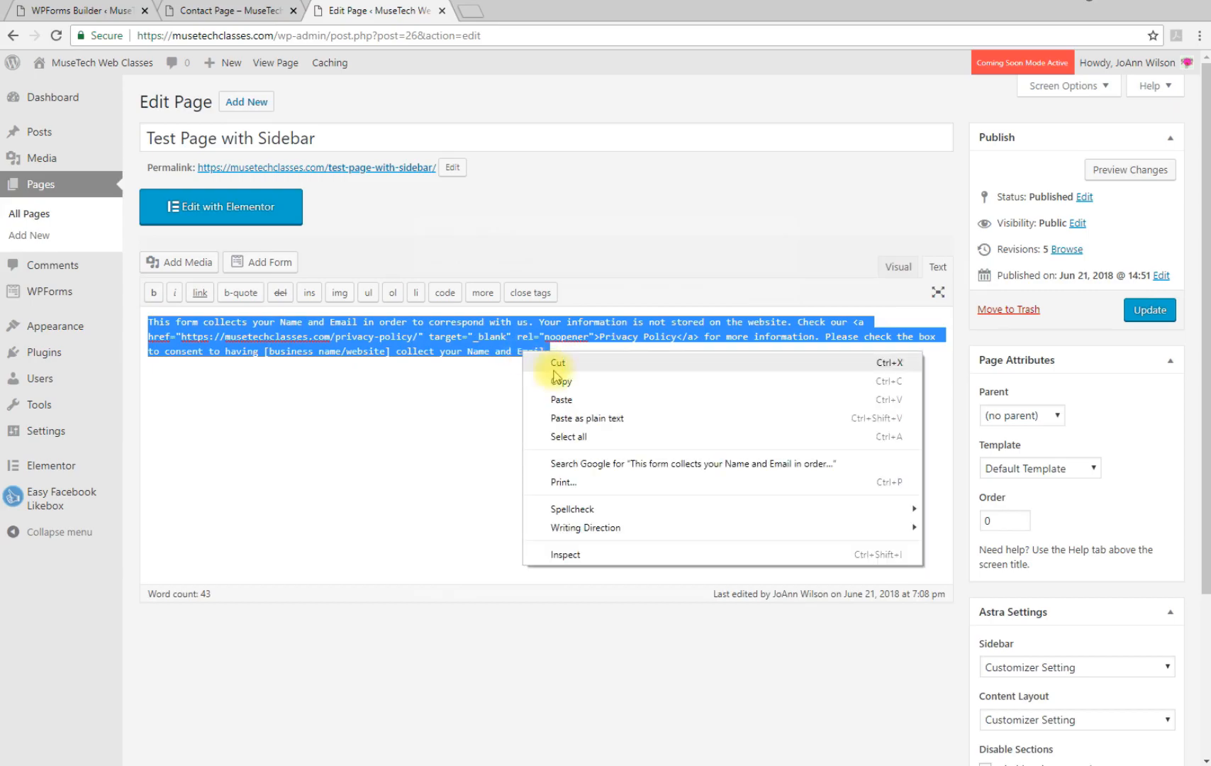
{"action": "left_click", "coordinate": [560, 380]}
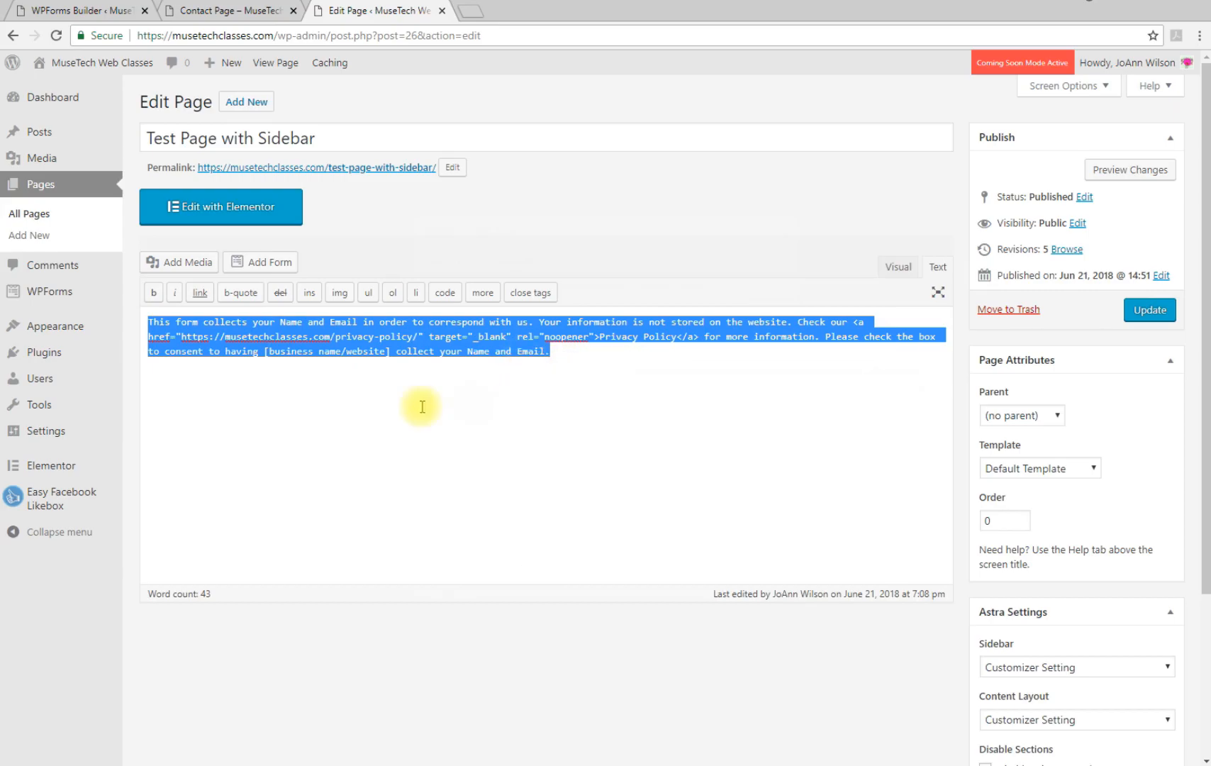
Replace the GDPR checkbox's First Choice text with the pasted consent statement
{"action": "left_click", "coordinate": [69, 17]}
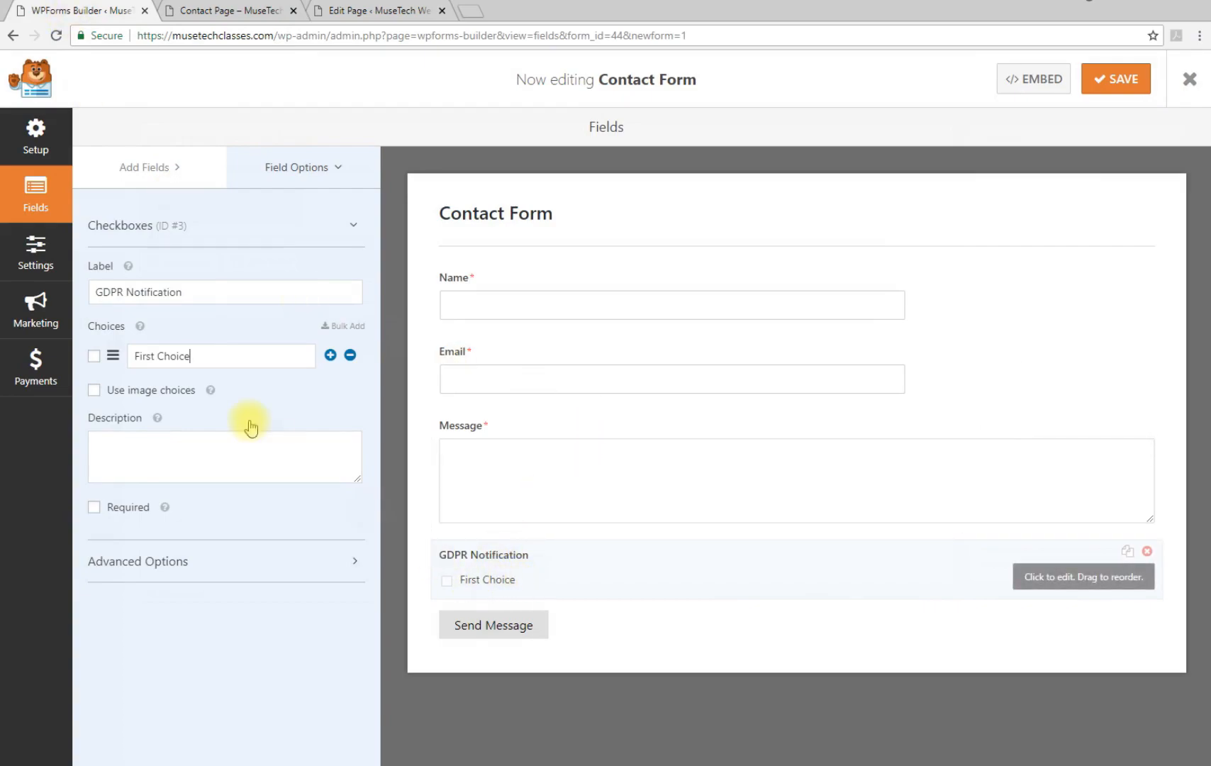
{"action": "left_click_drag", "start_coordinate": [197, 352], "coordinate": [146, 352]}
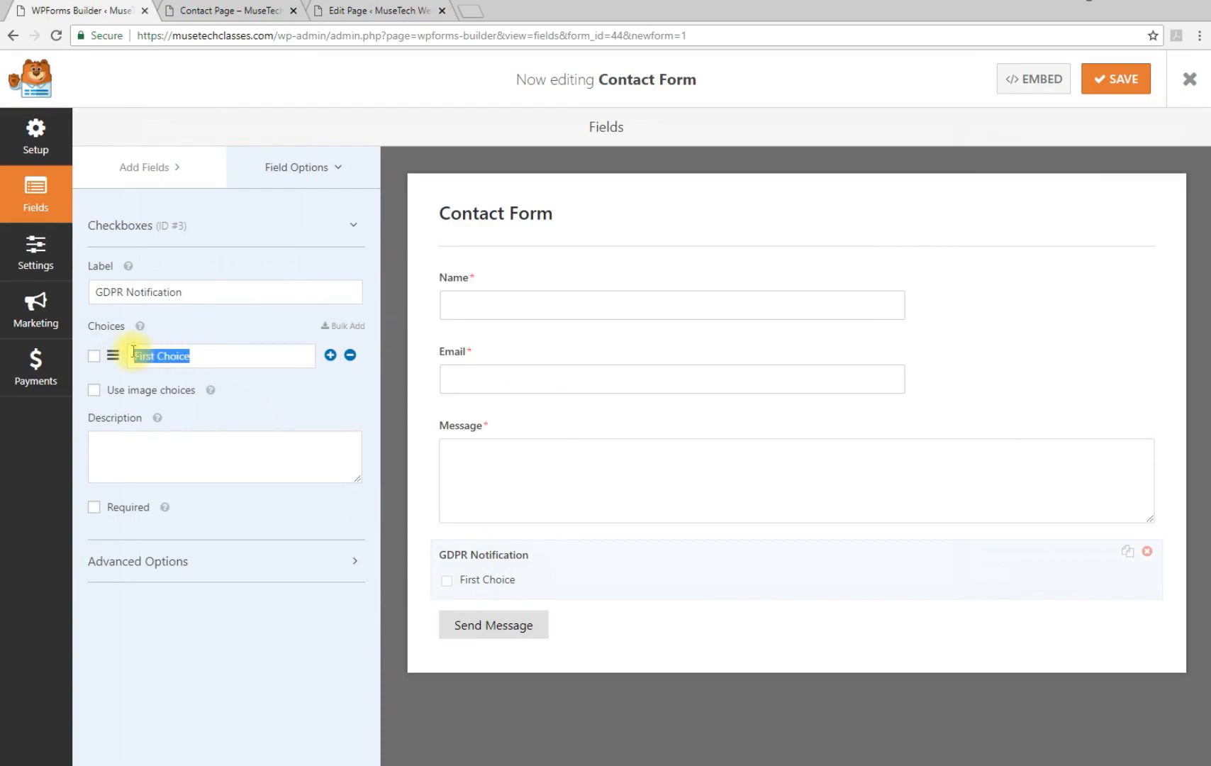
{"action": "key", "text": "BackSpace"}
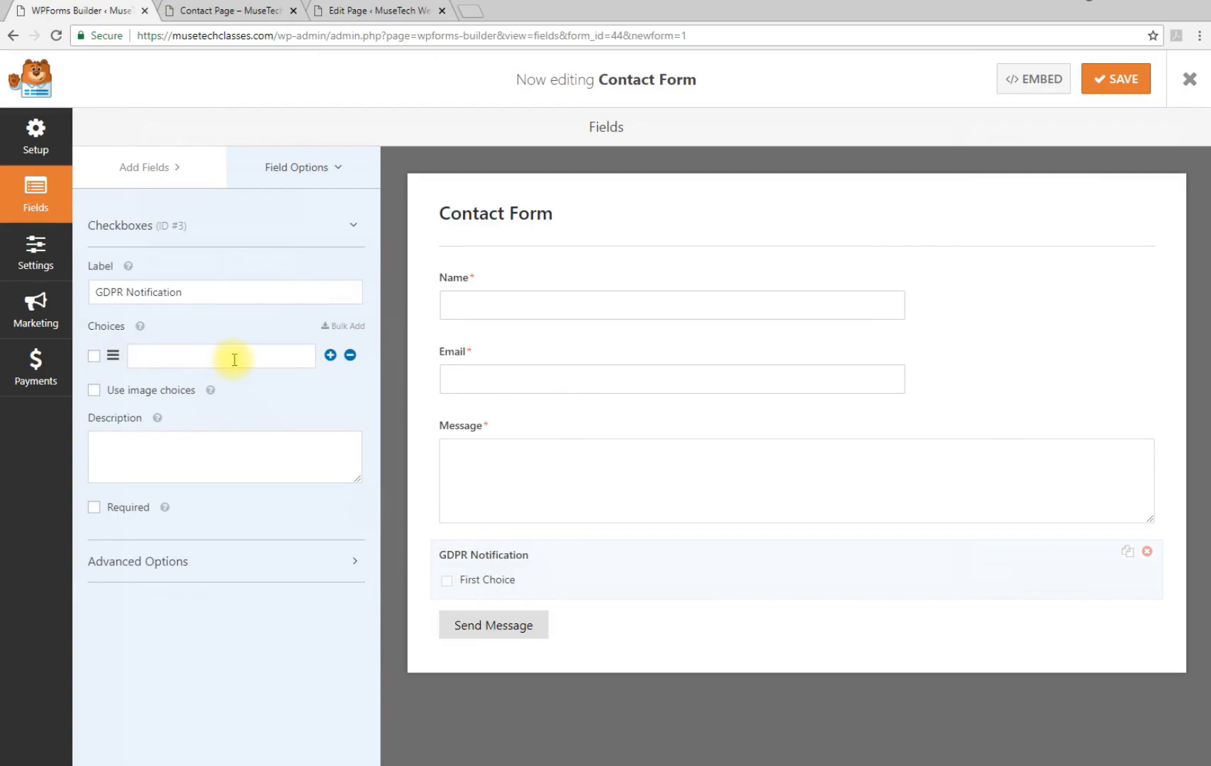
{"action": "right_click", "coordinate": [202, 364]}
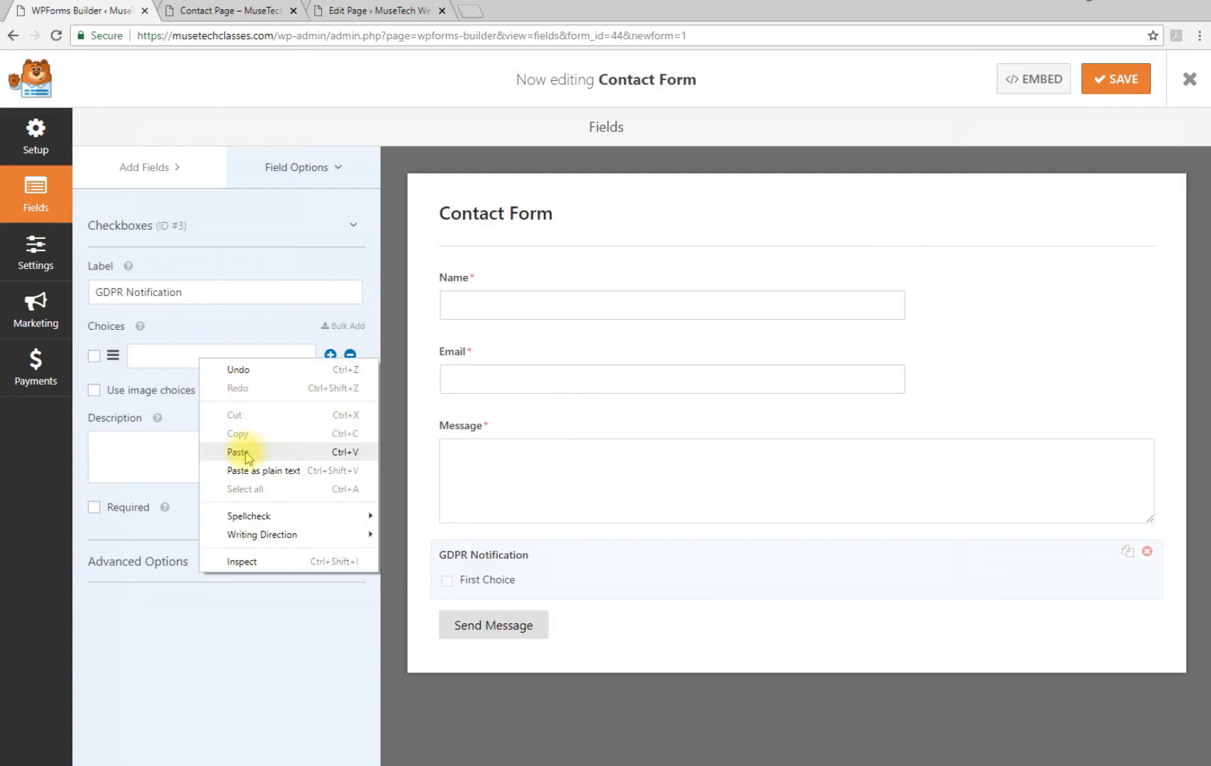
{"action": "left_click", "coordinate": [302, 450]}
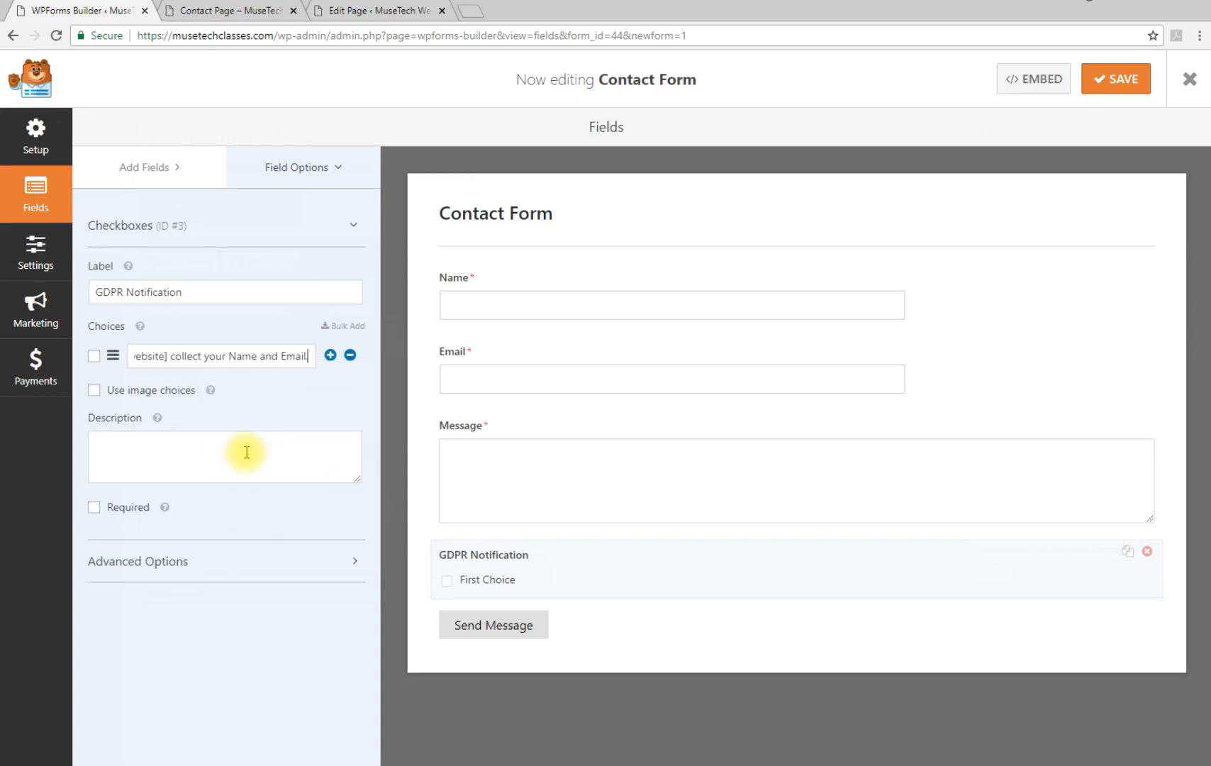
{"action": "left_click", "coordinate": [263, 394]}
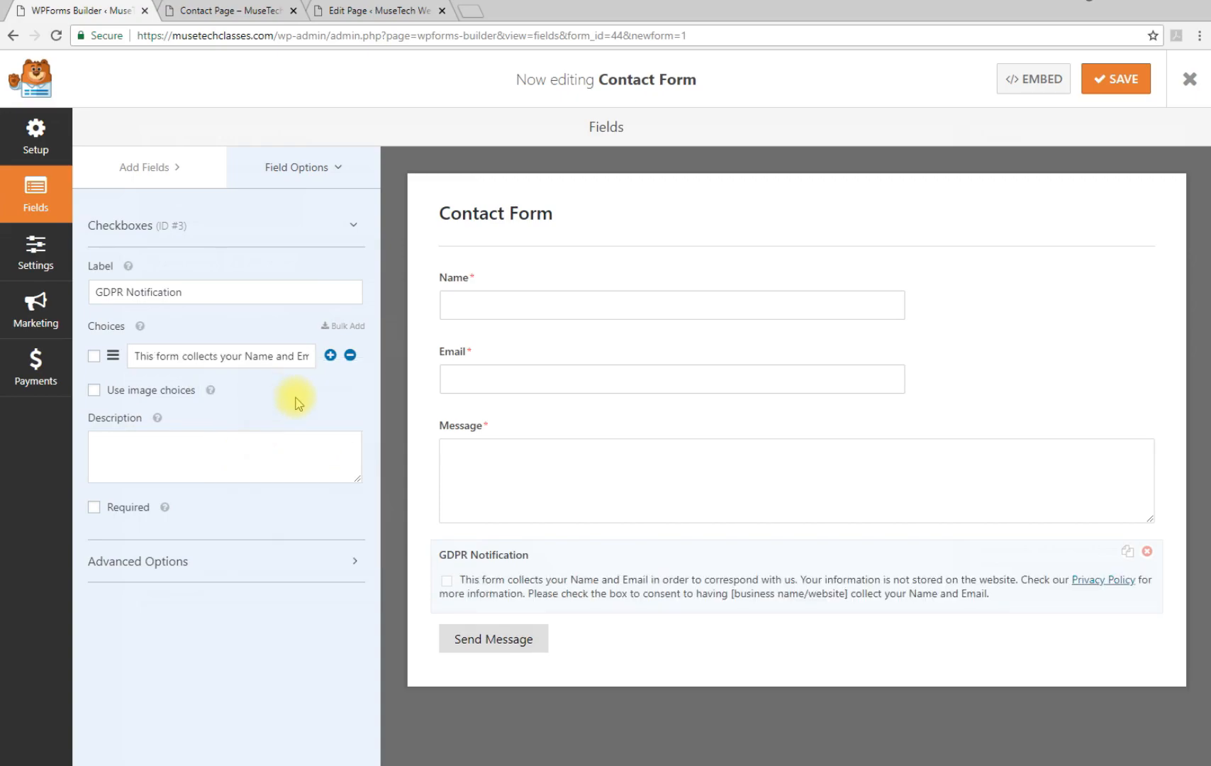
Make the GDPR Notification field required and save the form
{"action": "left_click", "coordinate": [93, 508]}
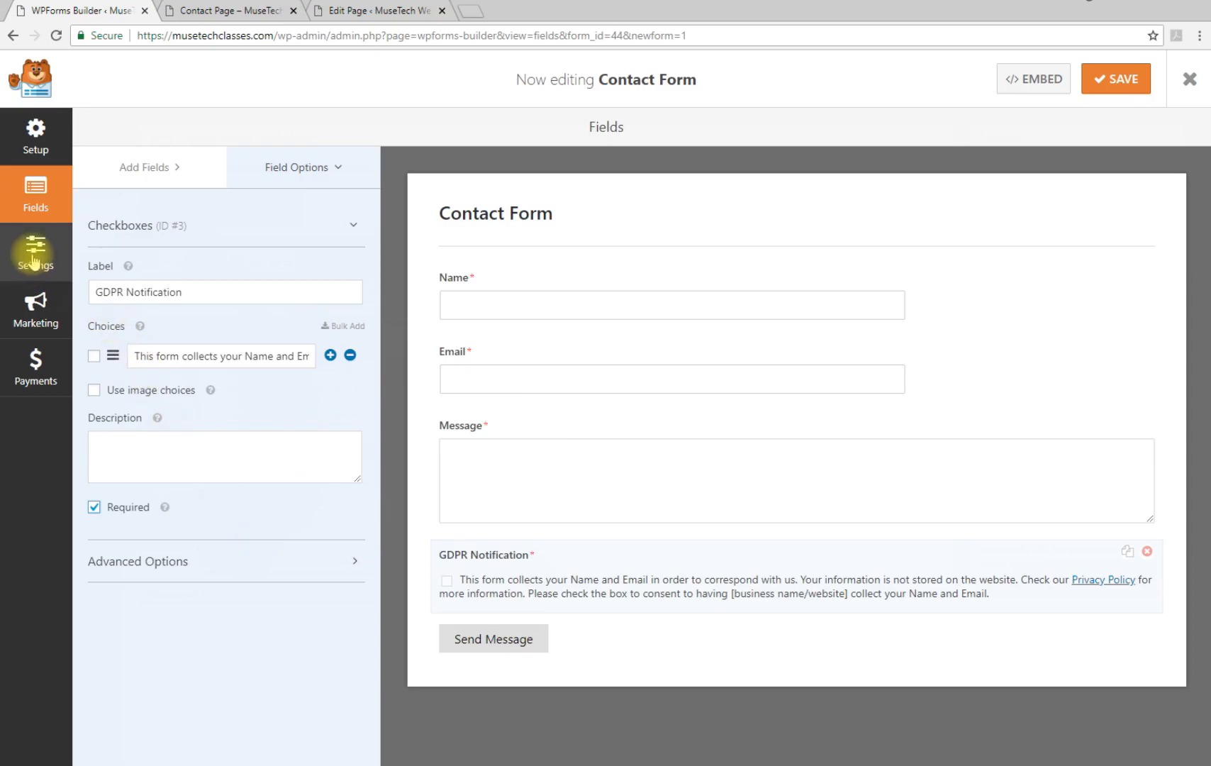
{"action": "left_click", "coordinate": [1120, 86]}
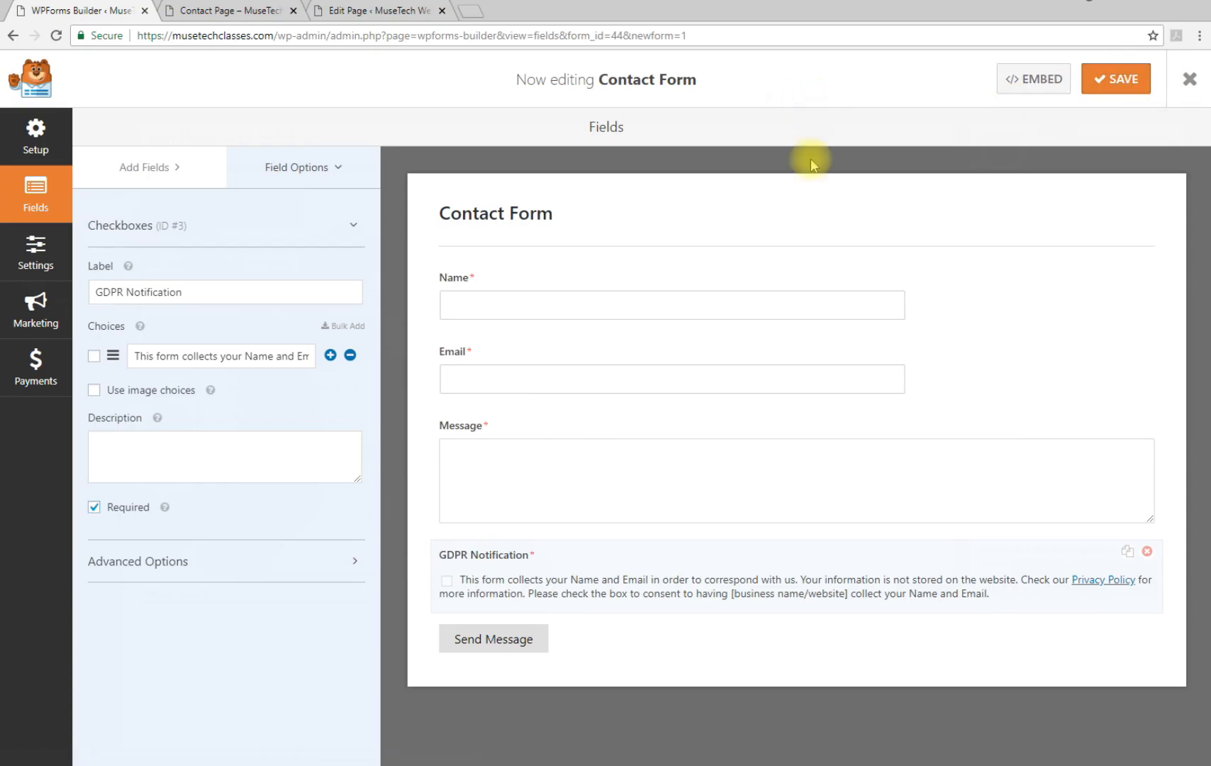
{"action": "left_click", "coordinate": [26, 264]}
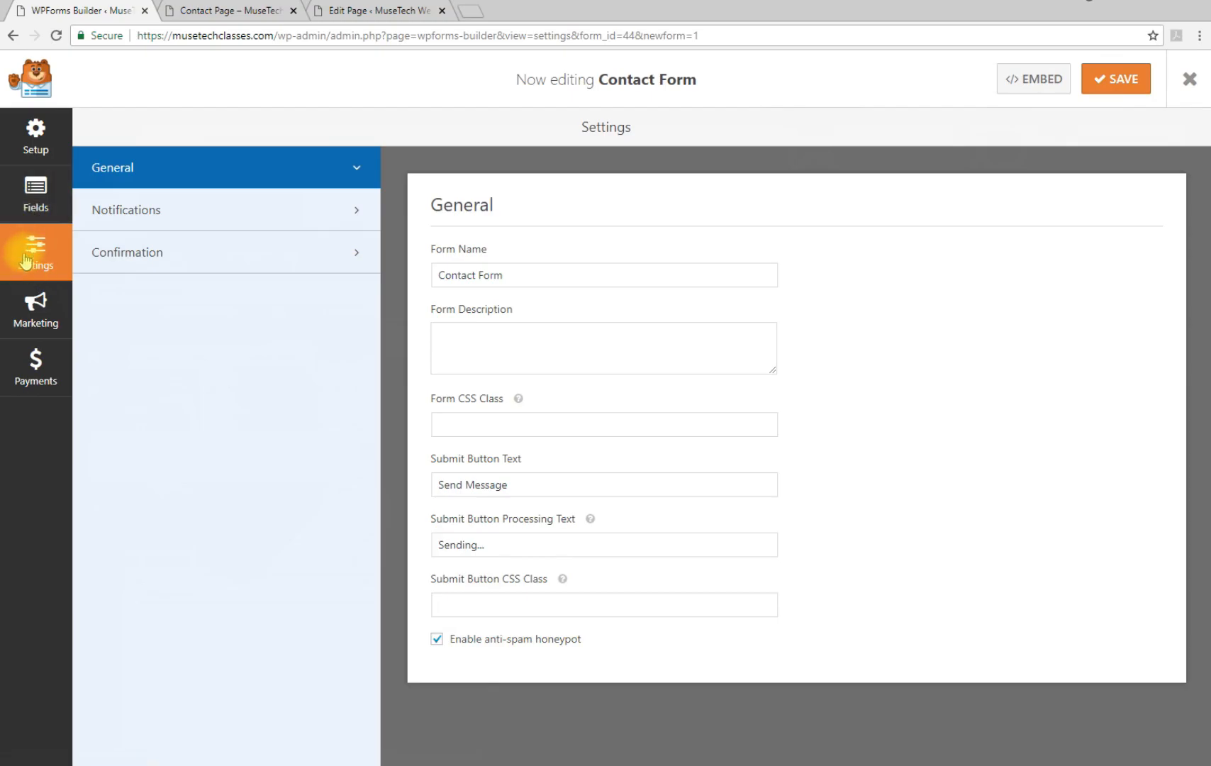
Review the Default Notification, which sends to the {admin_email} smart tag
{"action": "left_click", "coordinate": [276, 222]}
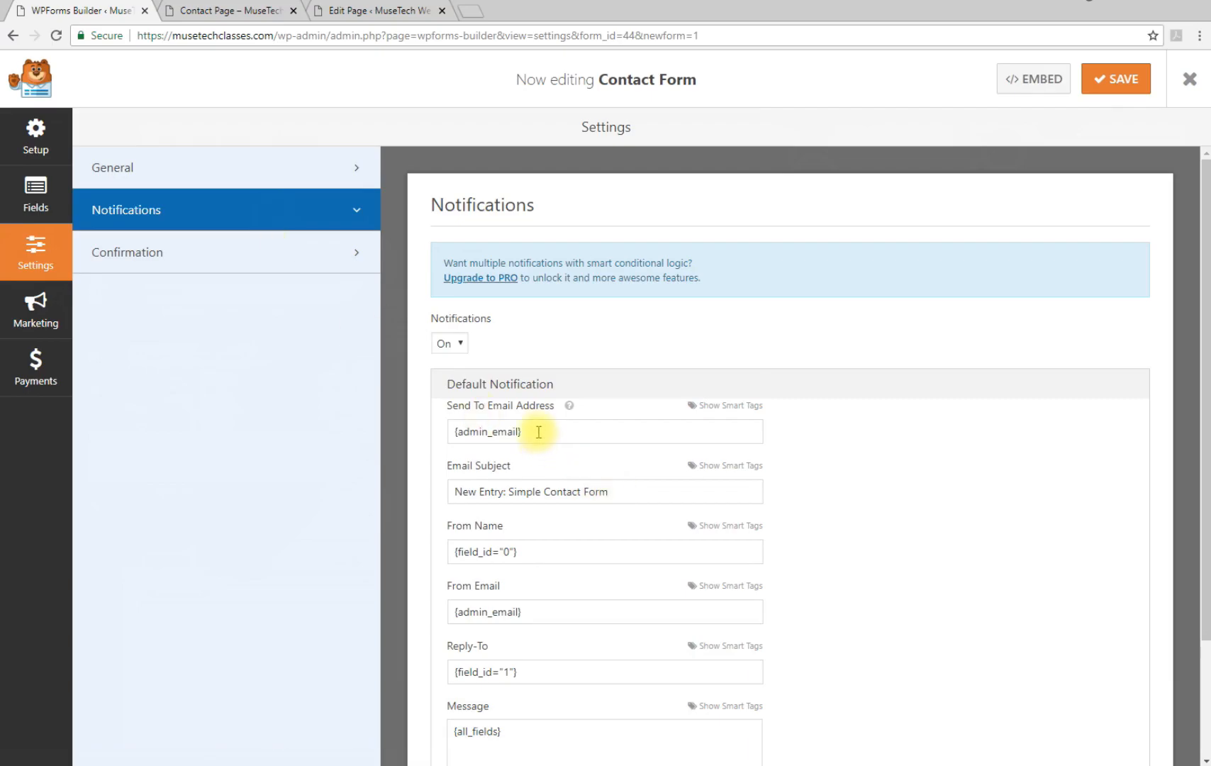
{"action": "left_click_drag", "start_coordinate": [538, 431], "coordinate": [449, 430]}
{"action": "scroll", "coordinate": [1084, 539], "scroll_direction": "down", "scroll_amount": 2}
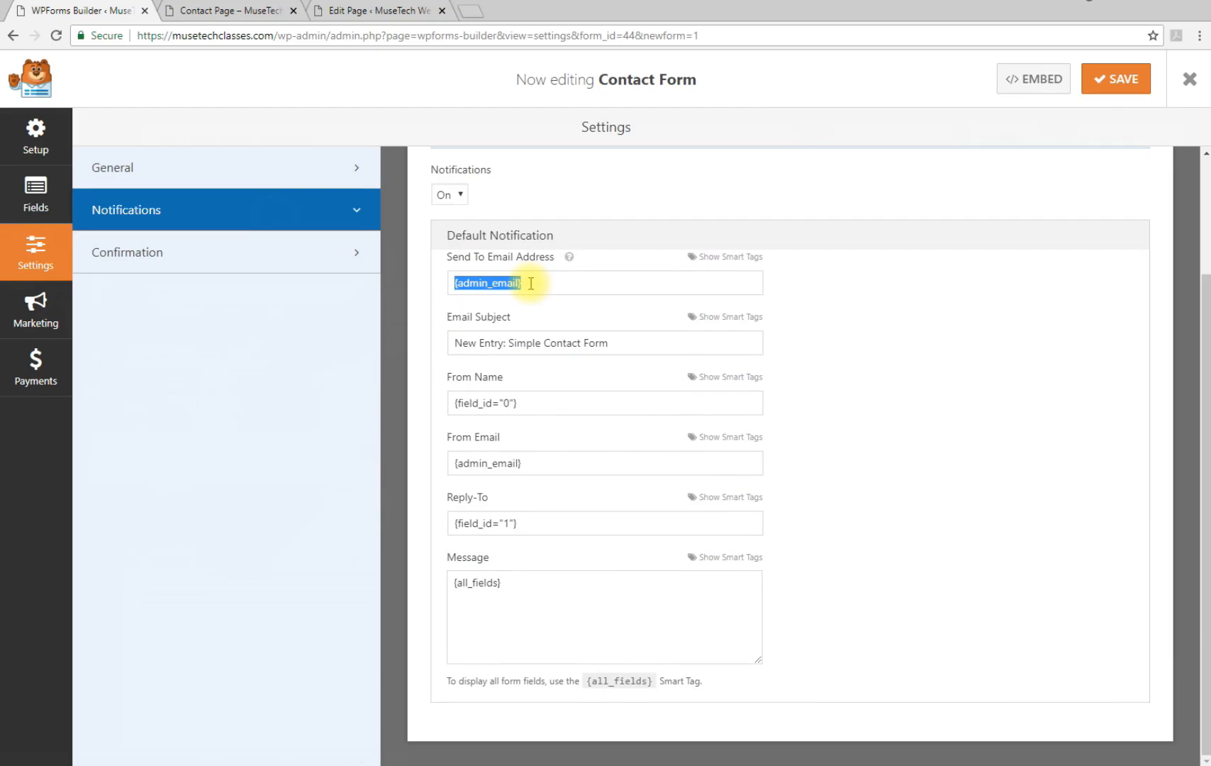
Update Test Page with Sidebar from the visual editor view
{"action": "left_click", "coordinate": [331, 7]}
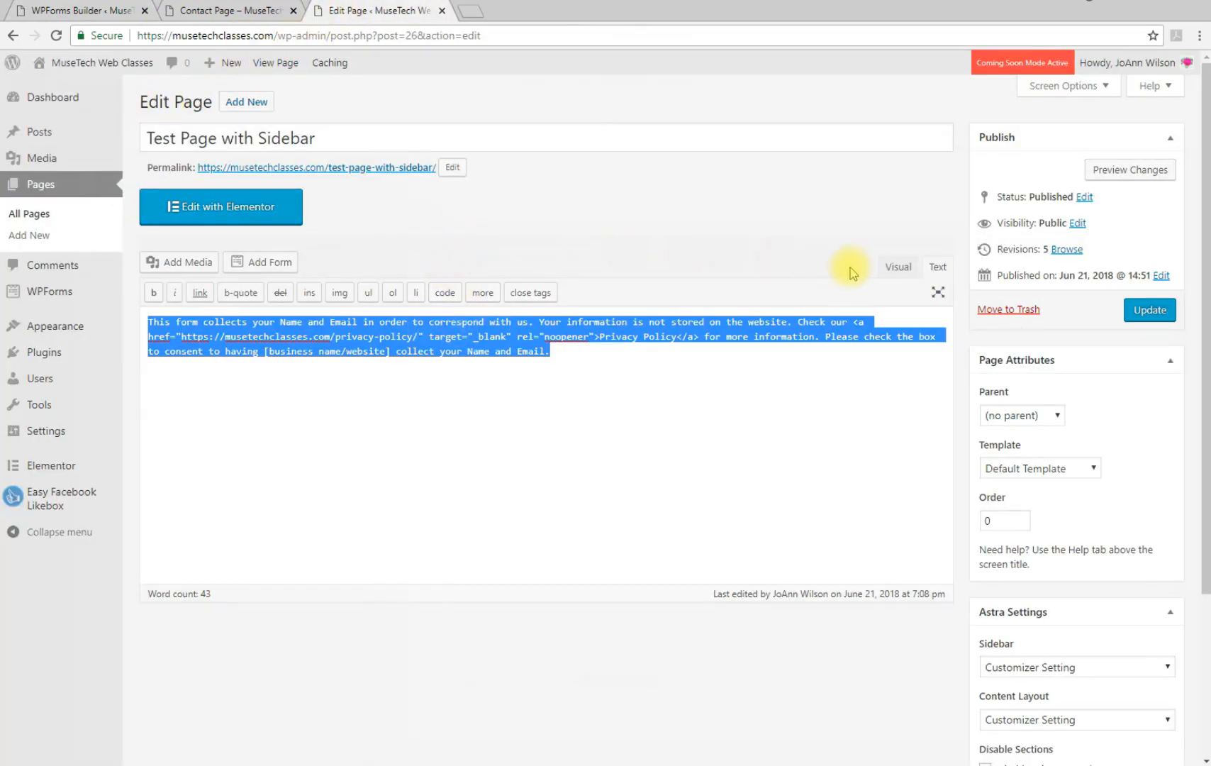
{"action": "left_click", "coordinate": [895, 266]}
{"action": "left_click", "coordinate": [878, 406]}
{"action": "left_click", "coordinate": [1152, 321]}
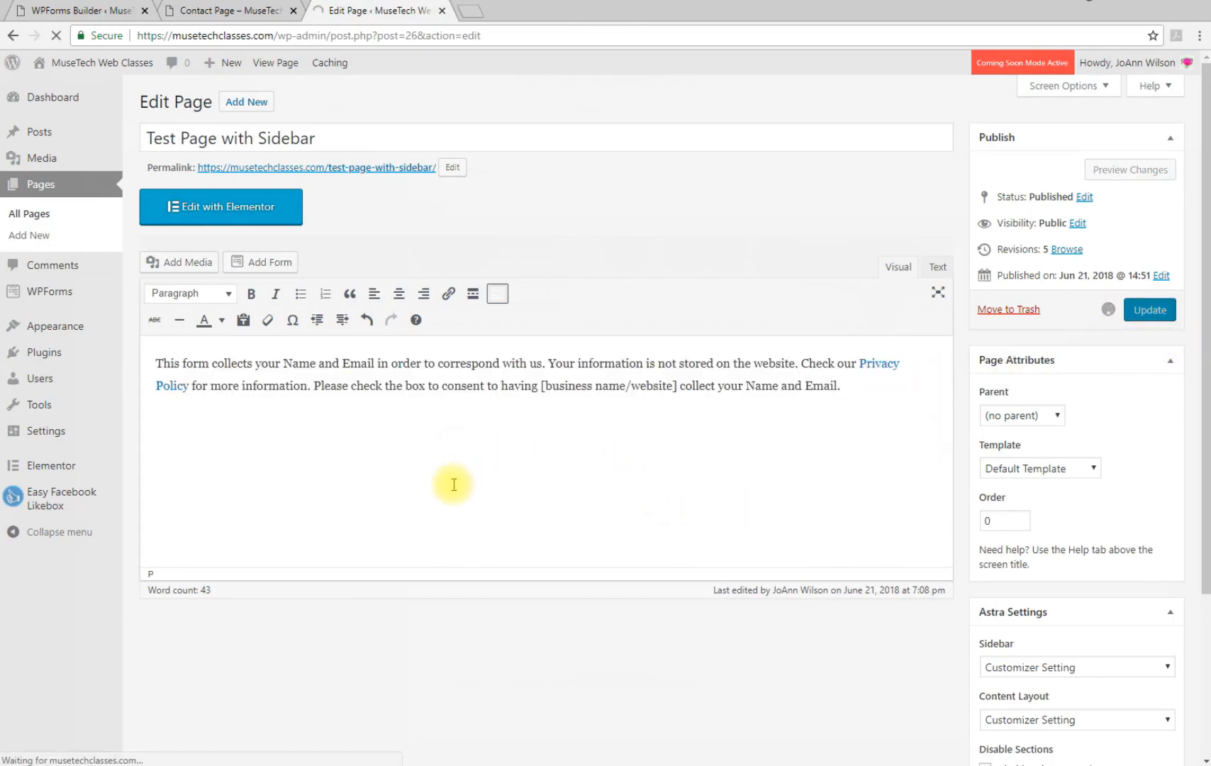
Check the site's admin Email Address in General Settings, then return to the notification settings
{"action": "mouse_move", "coordinate": [32, 434]}
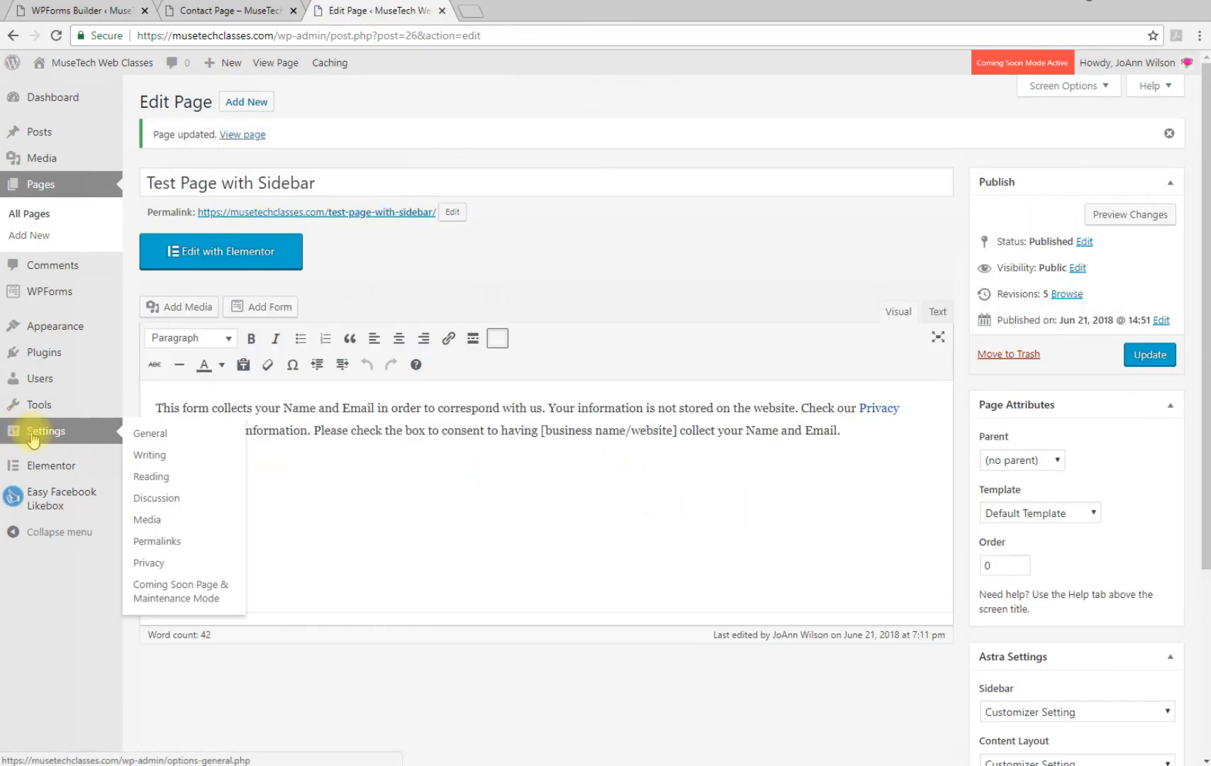
{"action": "left_click", "coordinate": [151, 432]}
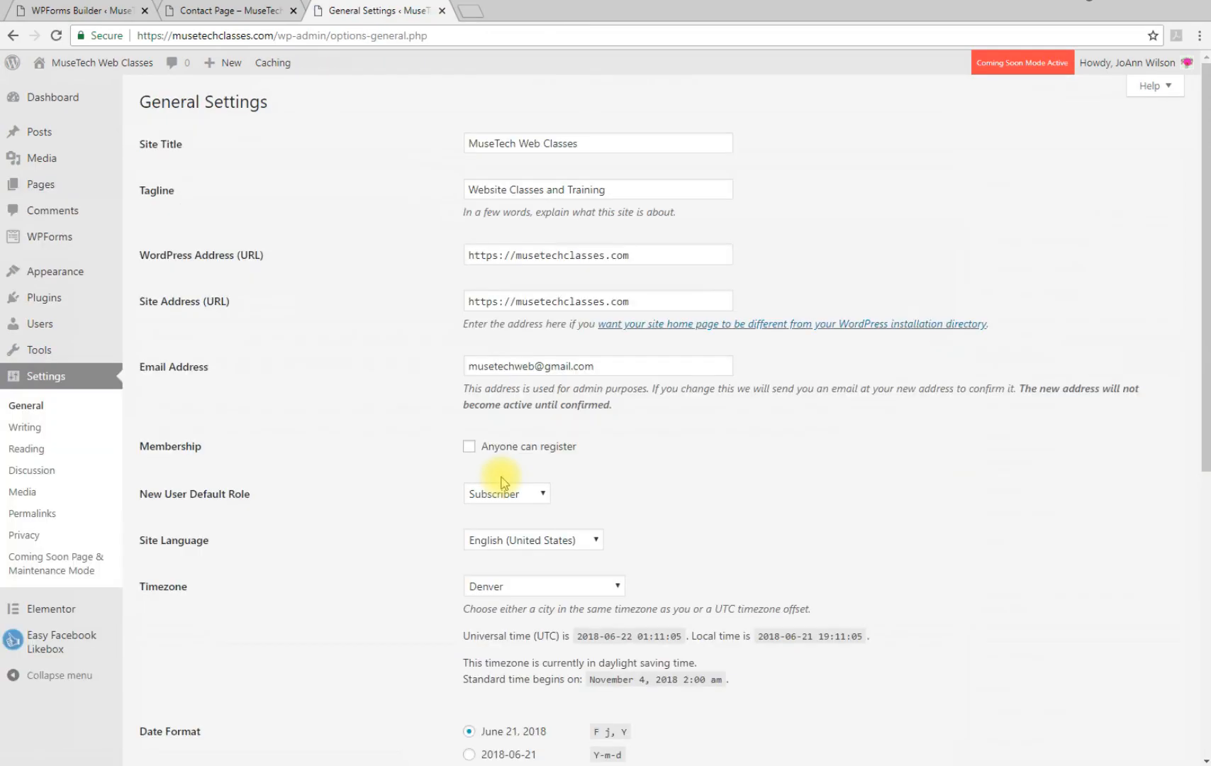
{"action": "left_click_drag", "start_coordinate": [603, 364], "coordinate": [432, 365]}
{"action": "left_click", "coordinate": [349, 360]}
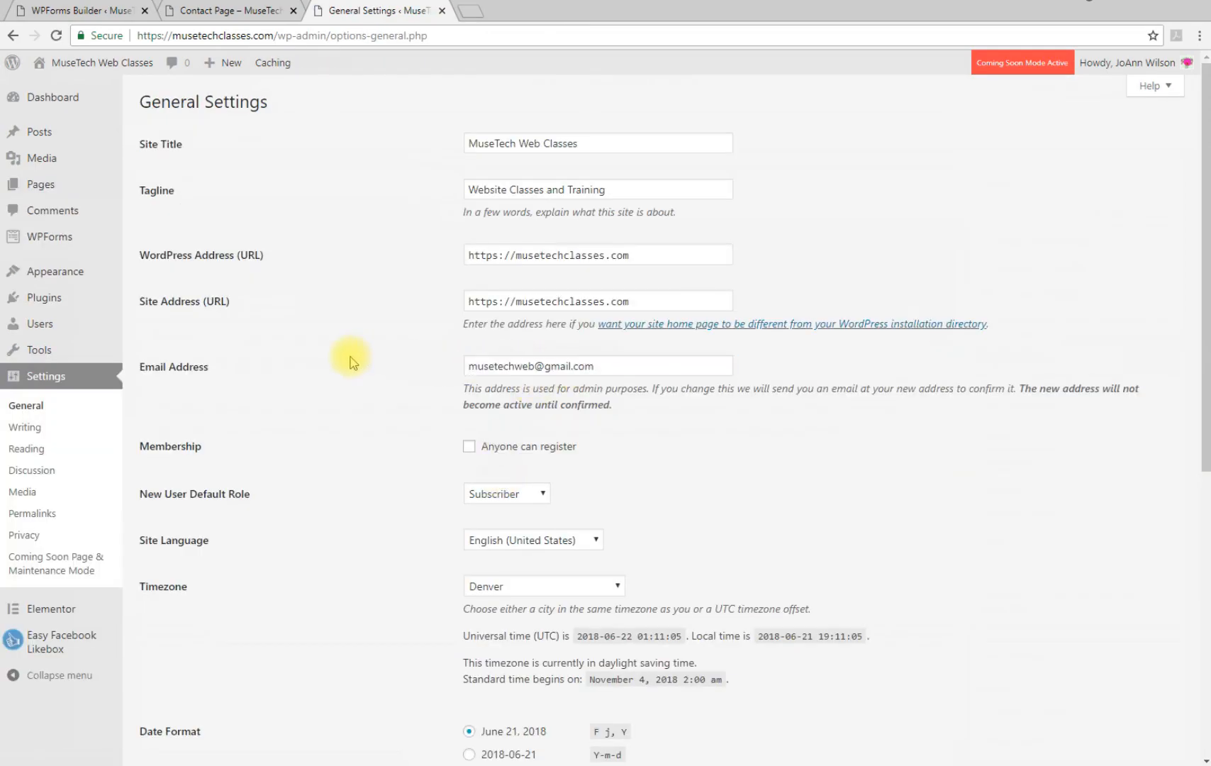
{"action": "left_click", "coordinate": [66, 13]}
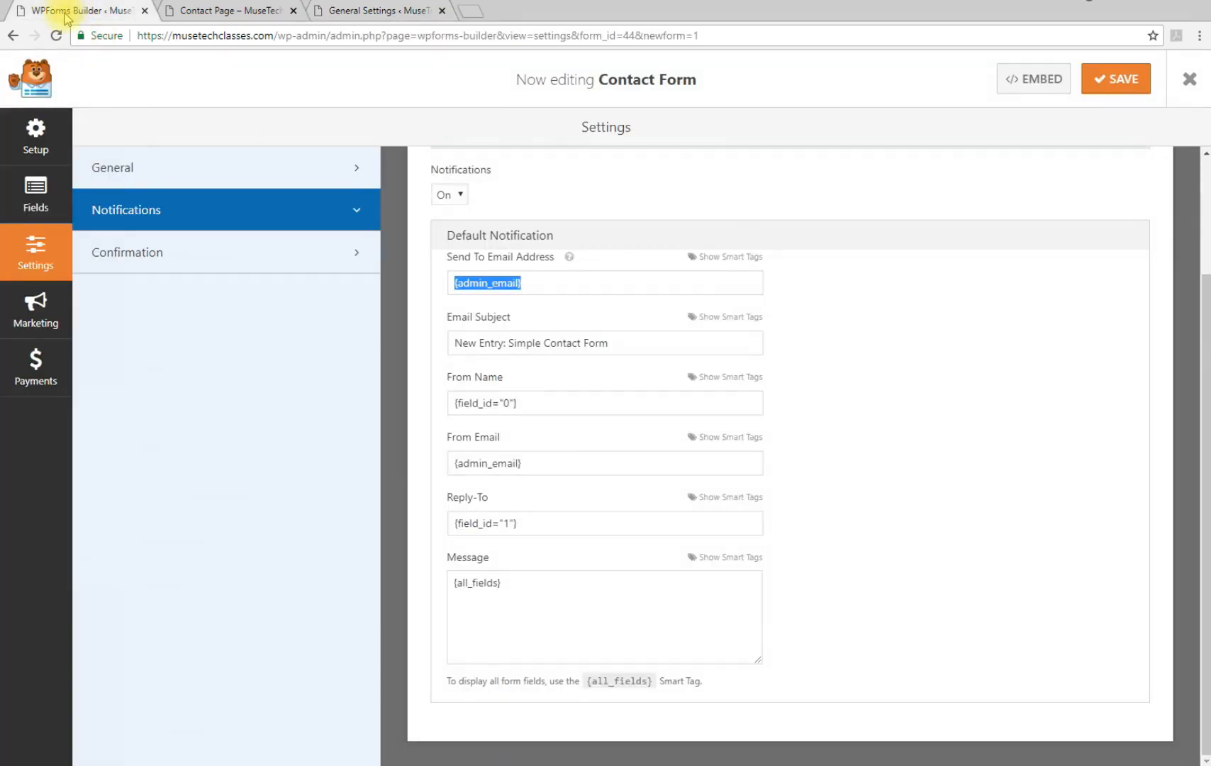
Replace the Default Notification's Email Subject with 'Contact Form from my Website'
{"action": "left_click", "coordinate": [529, 284]}
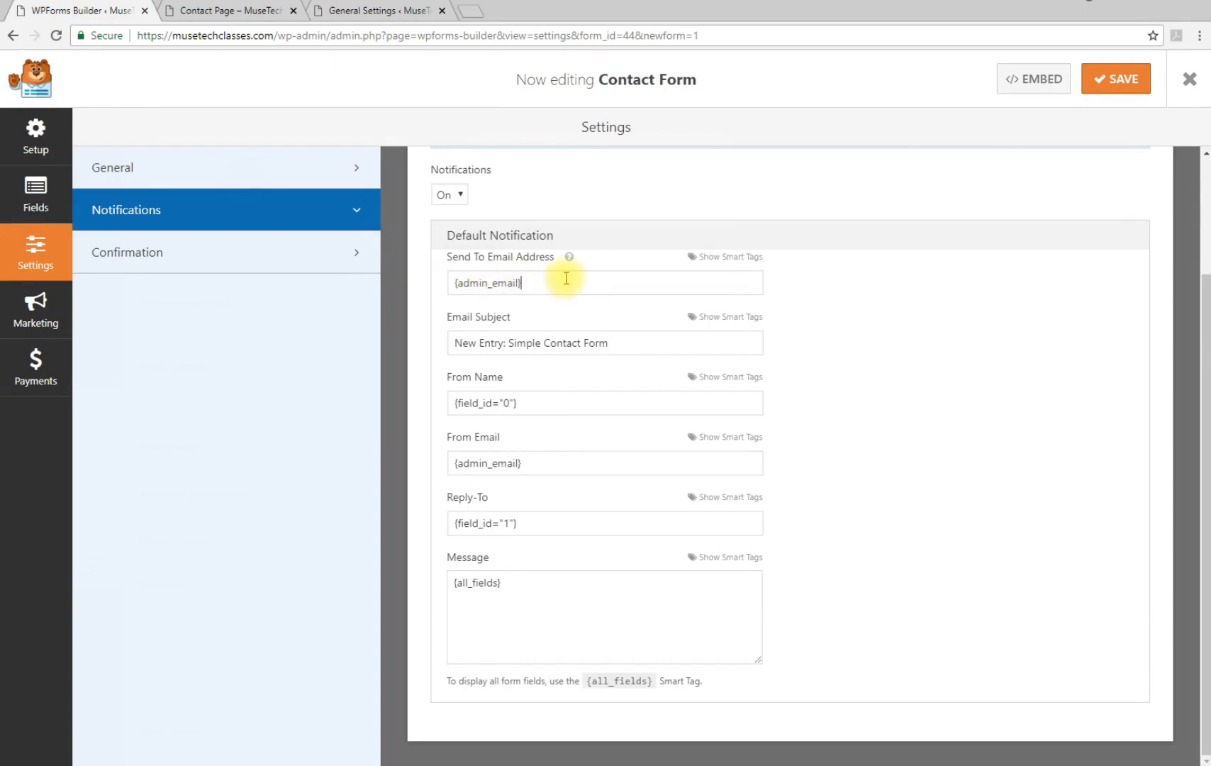
{"action": "mouse_move", "coordinate": [567, 261]}
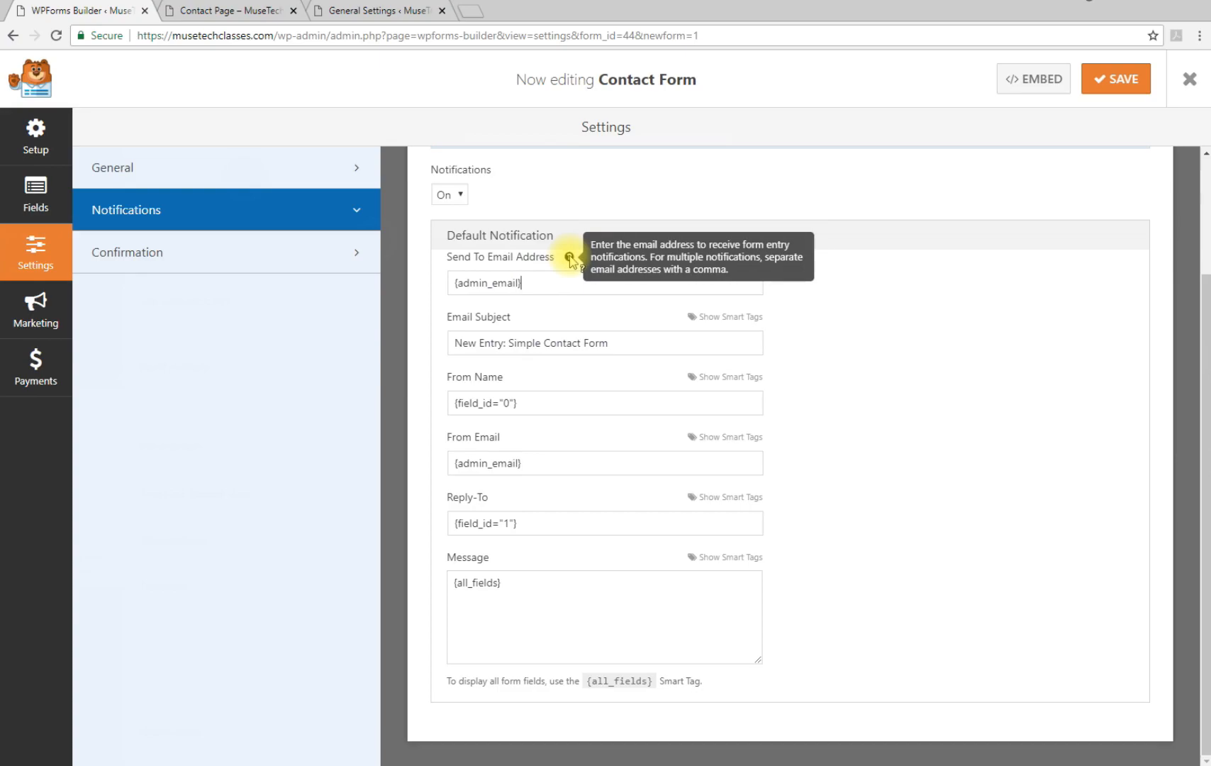
{"action": "left_click_drag", "start_coordinate": [608, 343], "coordinate": [448, 343]}
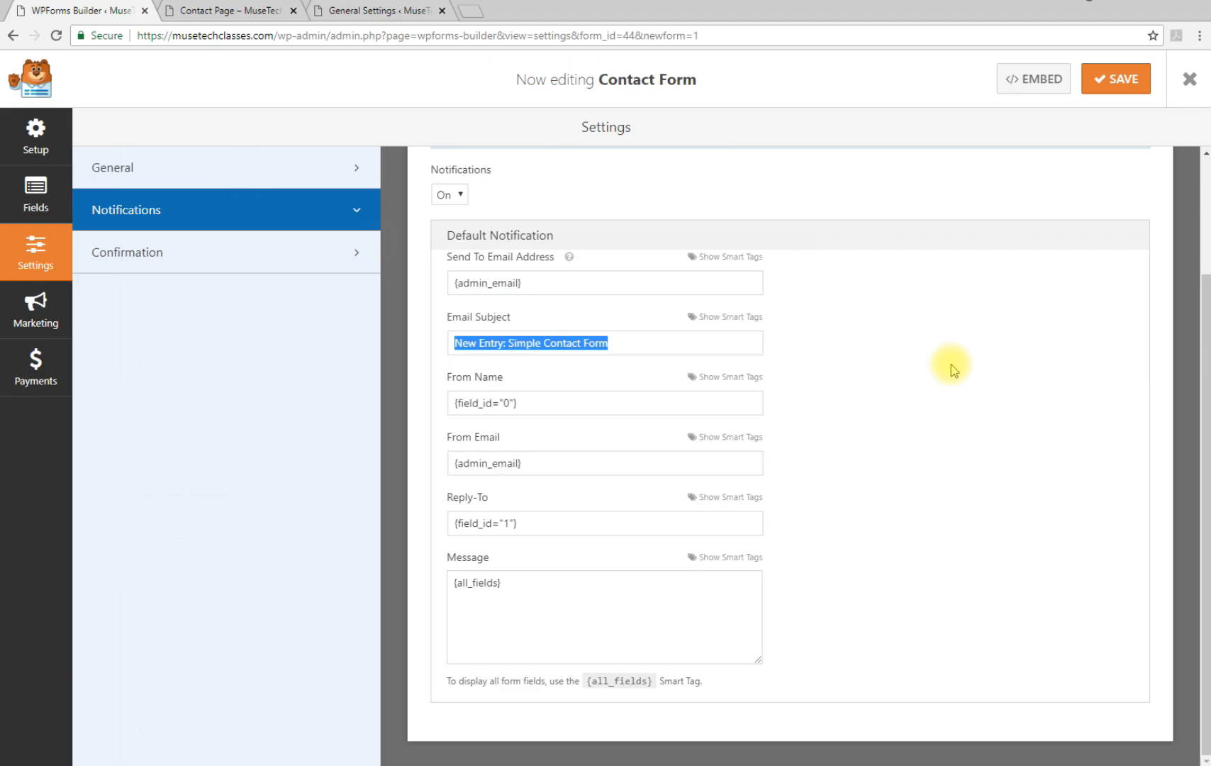
{"action": "type", "text": "Contact Form fro"}
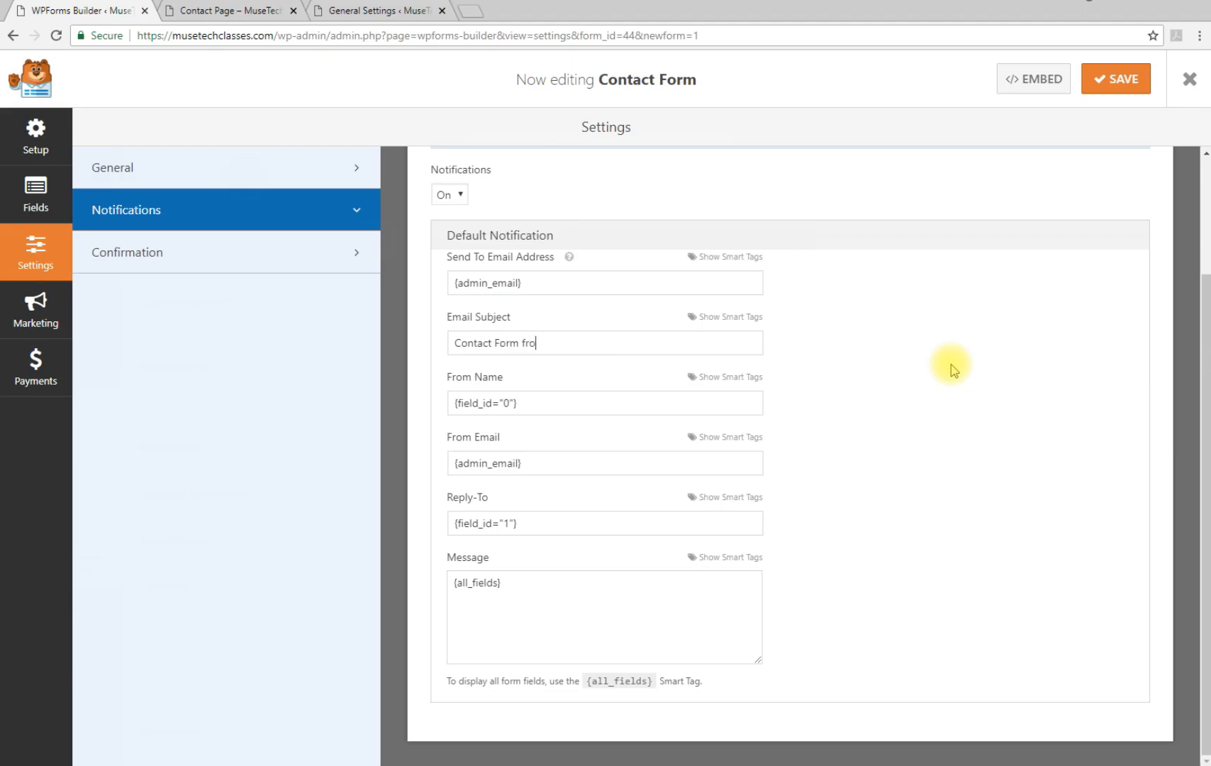
{"action": "type", "text": "m my Website"}
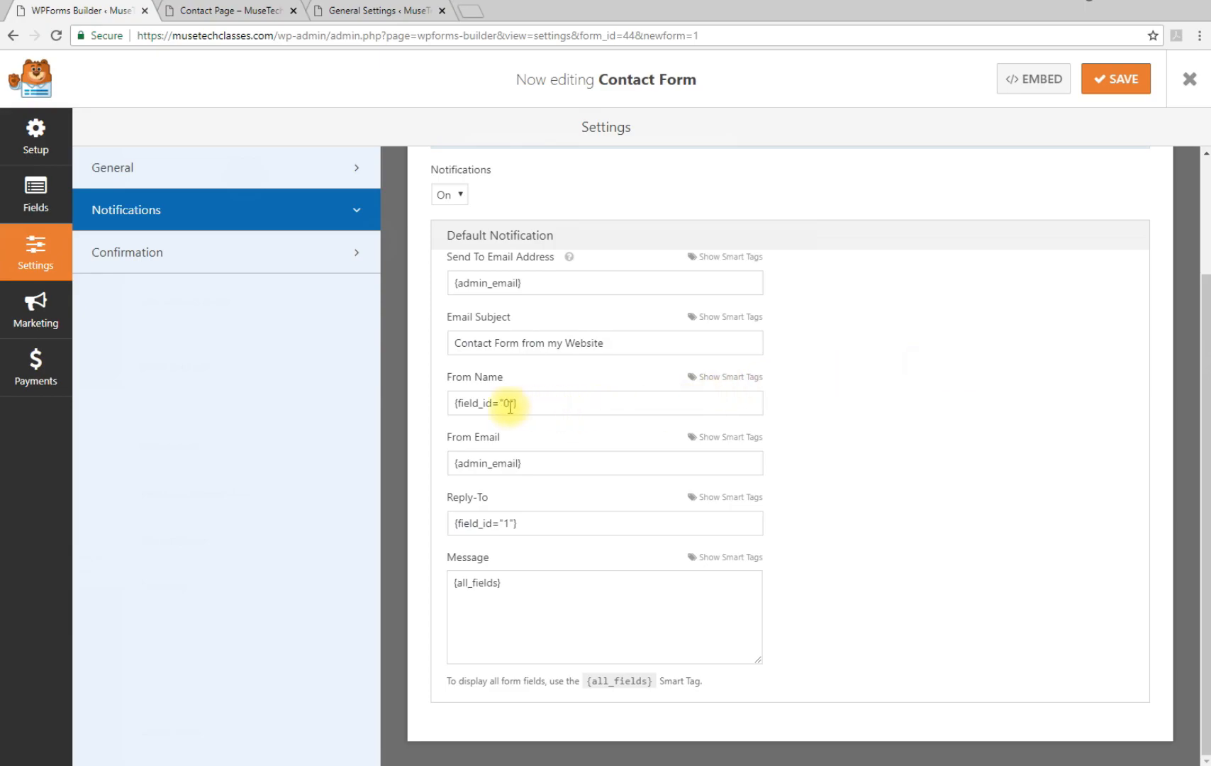
{"action": "left_click_drag", "start_coordinate": [522, 403], "coordinate": [461, 403]}
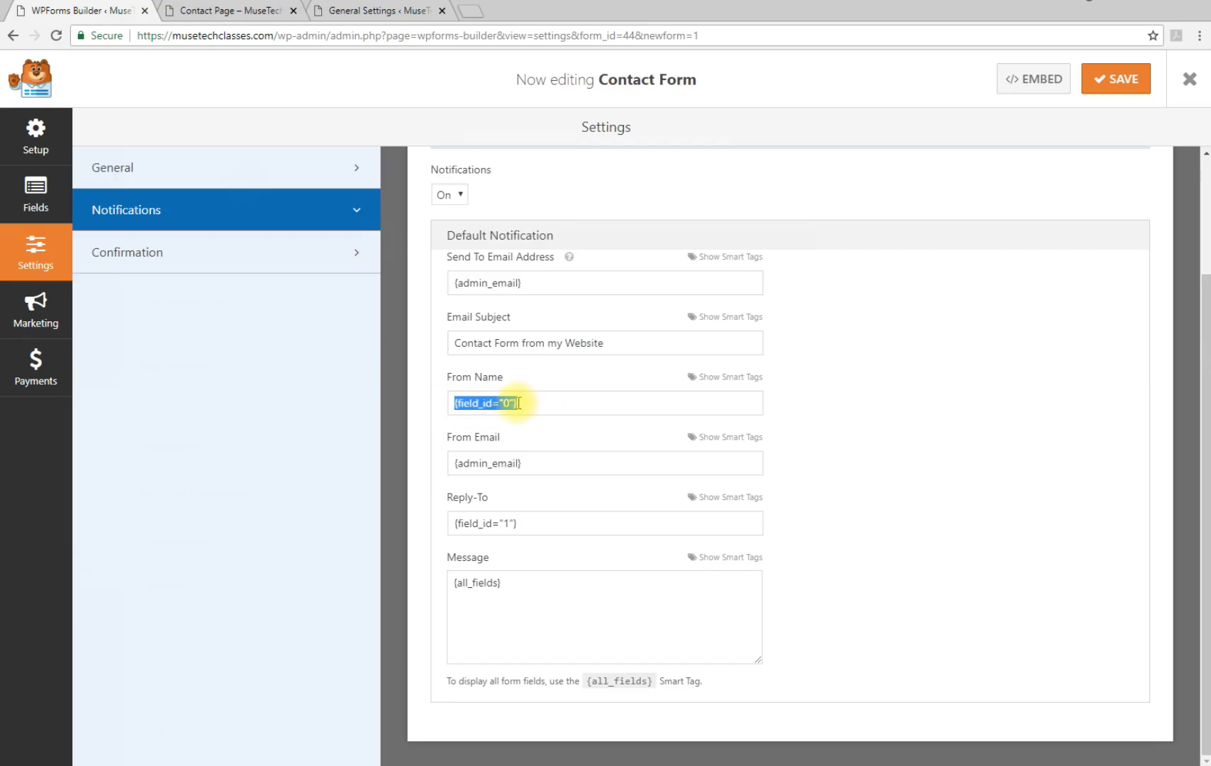
{"action": "left_click", "coordinate": [518, 403]}
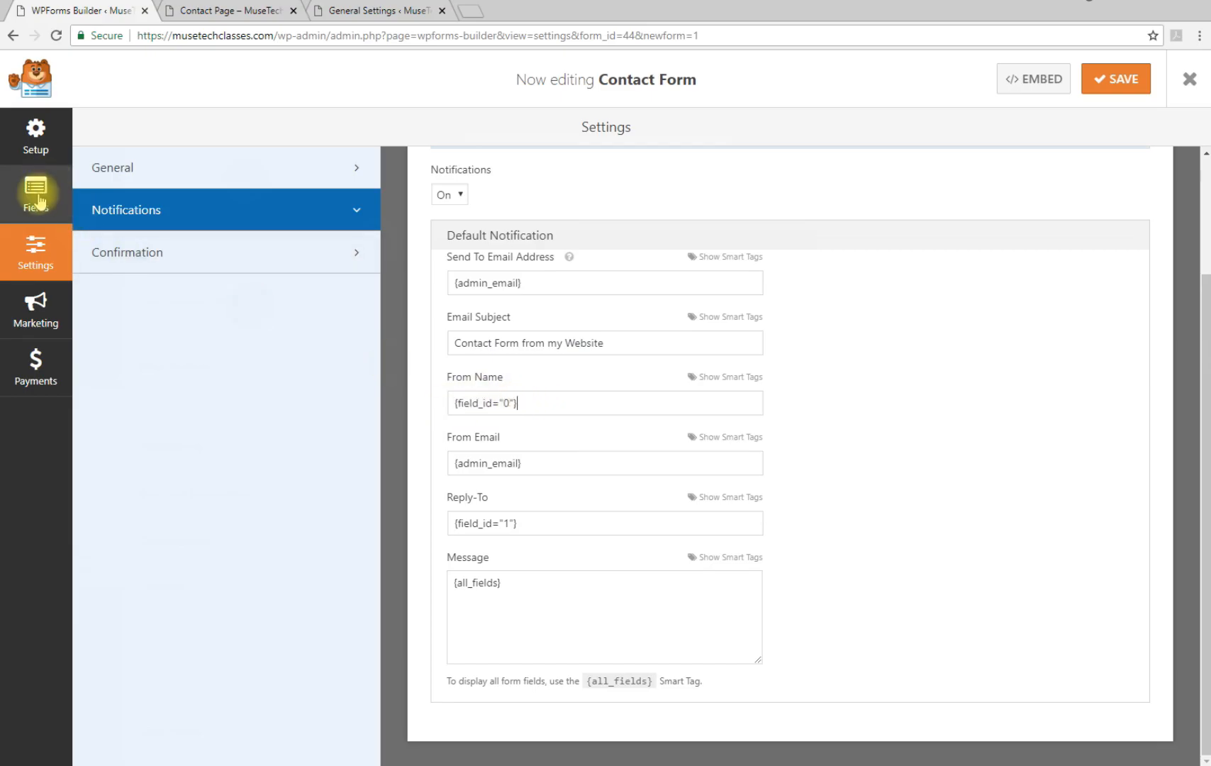
Check the Name and Email field IDs against the notification settings, then save the Contact Form
{"action": "left_click", "coordinate": [39, 200]}
{"action": "left_click", "coordinate": [543, 315]}
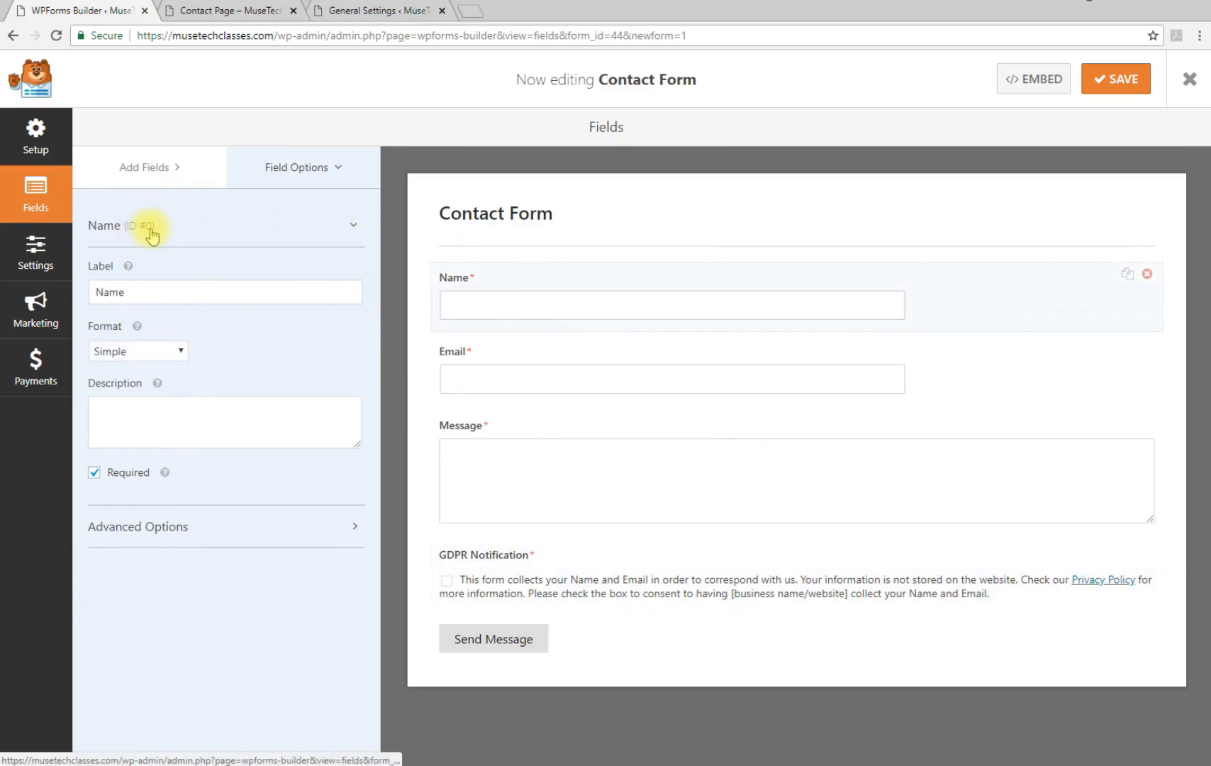
{"action": "left_click", "coordinate": [32, 257]}
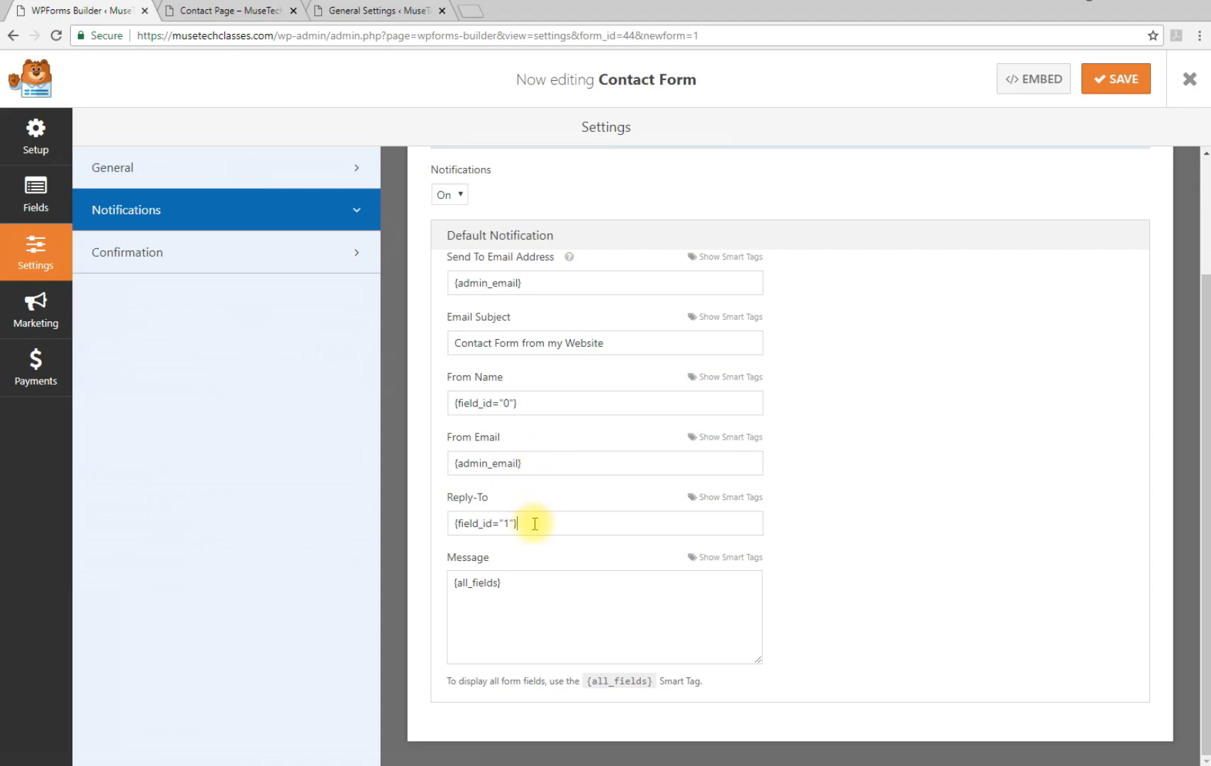
{"action": "left_click", "coordinate": [33, 200]}
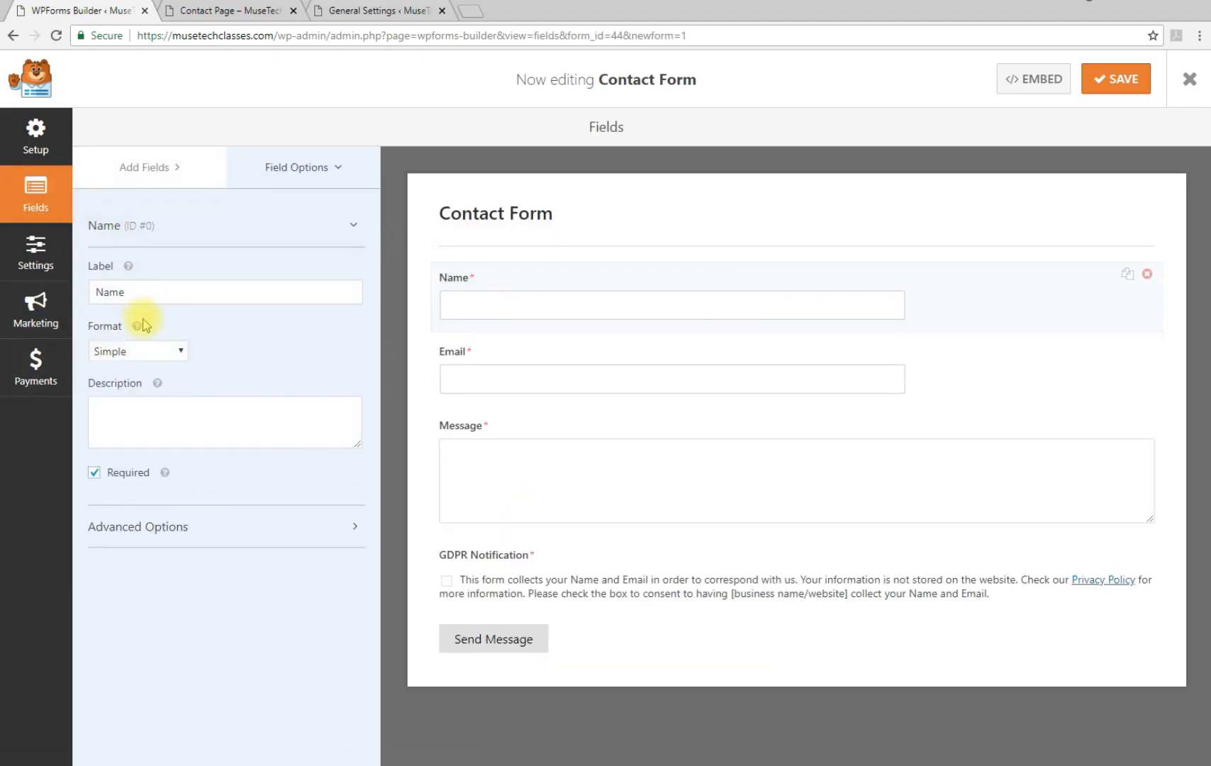
{"action": "left_click", "coordinate": [515, 377]}
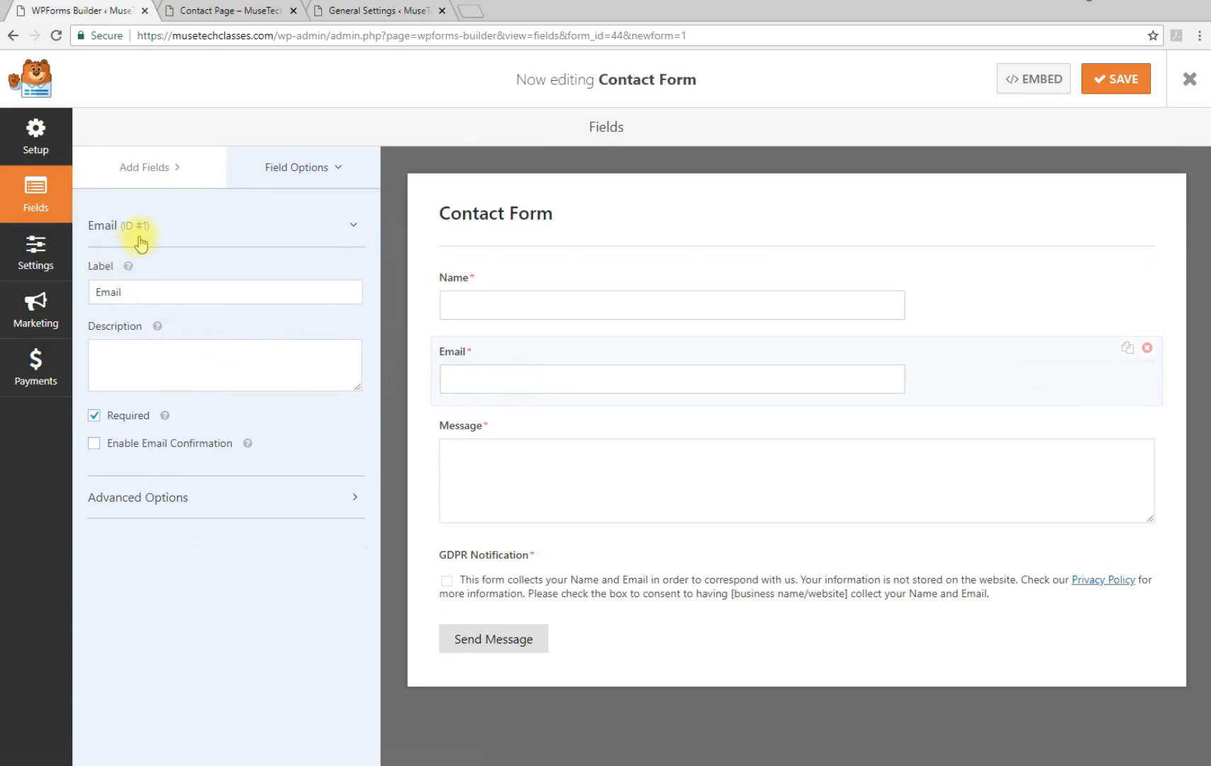
{"action": "left_click", "coordinate": [34, 251]}
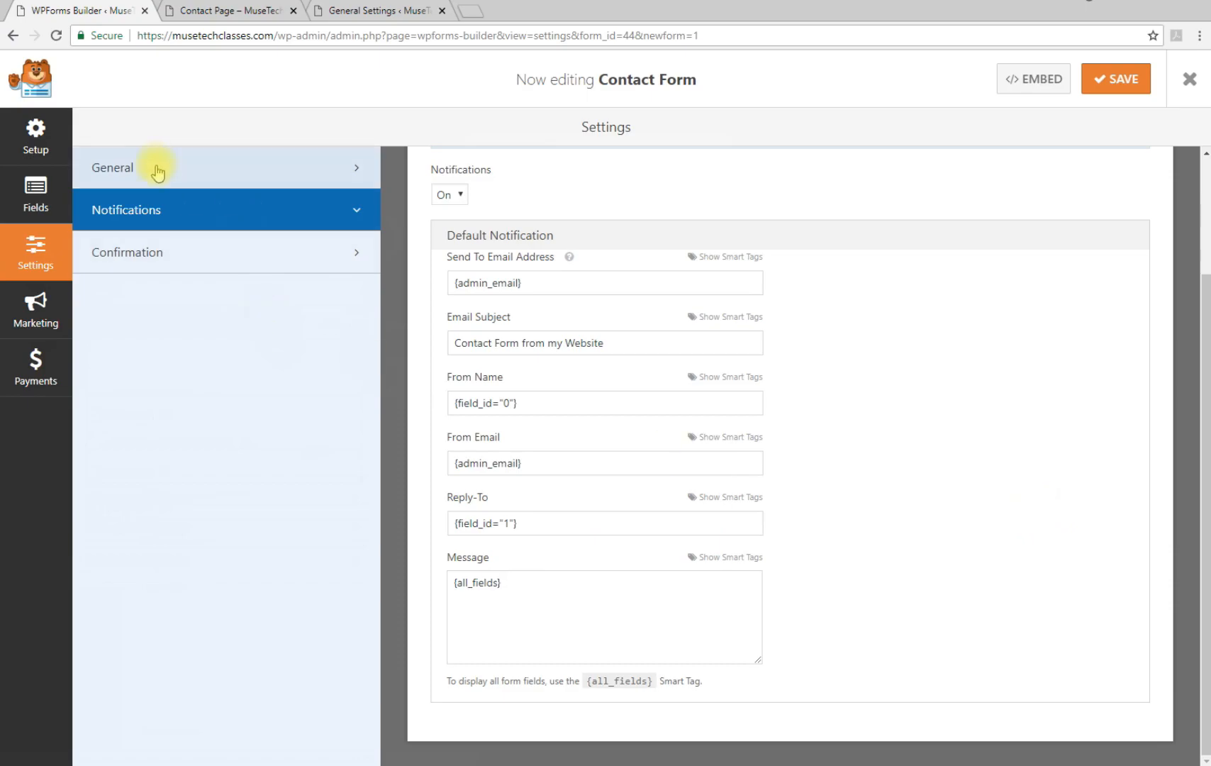
{"action": "left_click", "coordinate": [35, 202]}
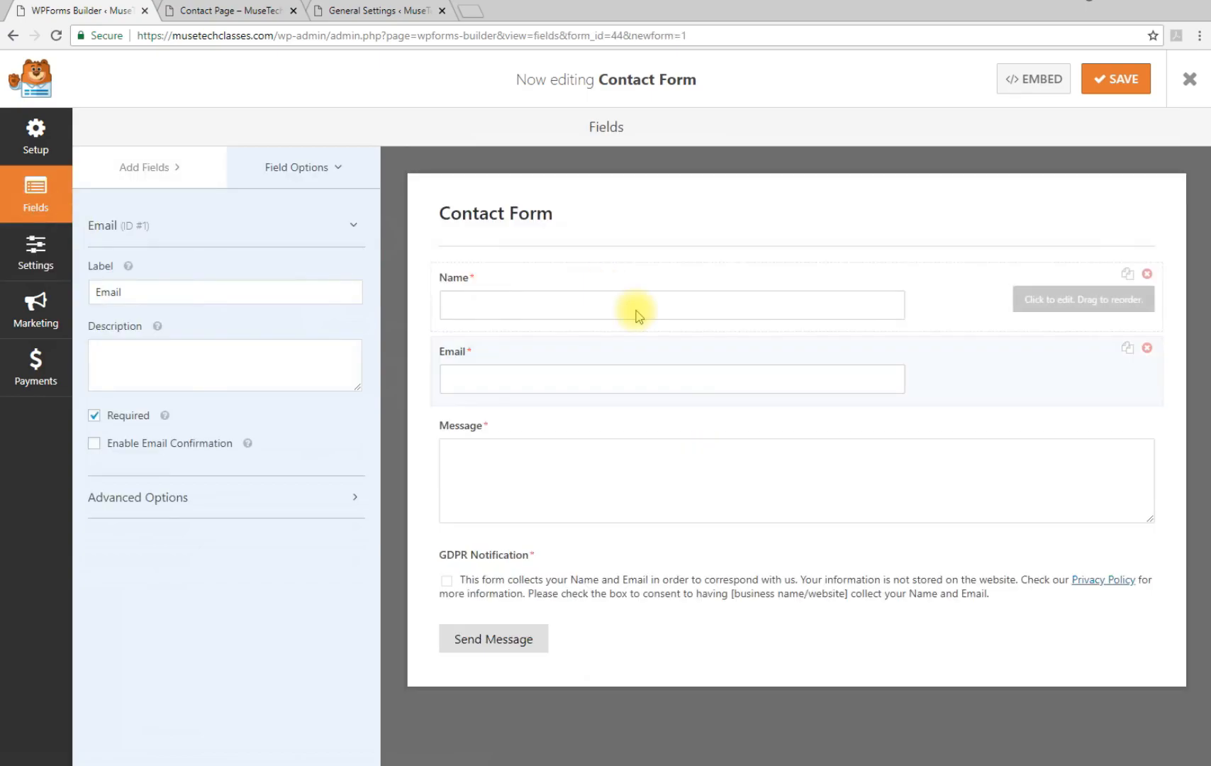
{"action": "left_click", "coordinate": [1119, 84]}
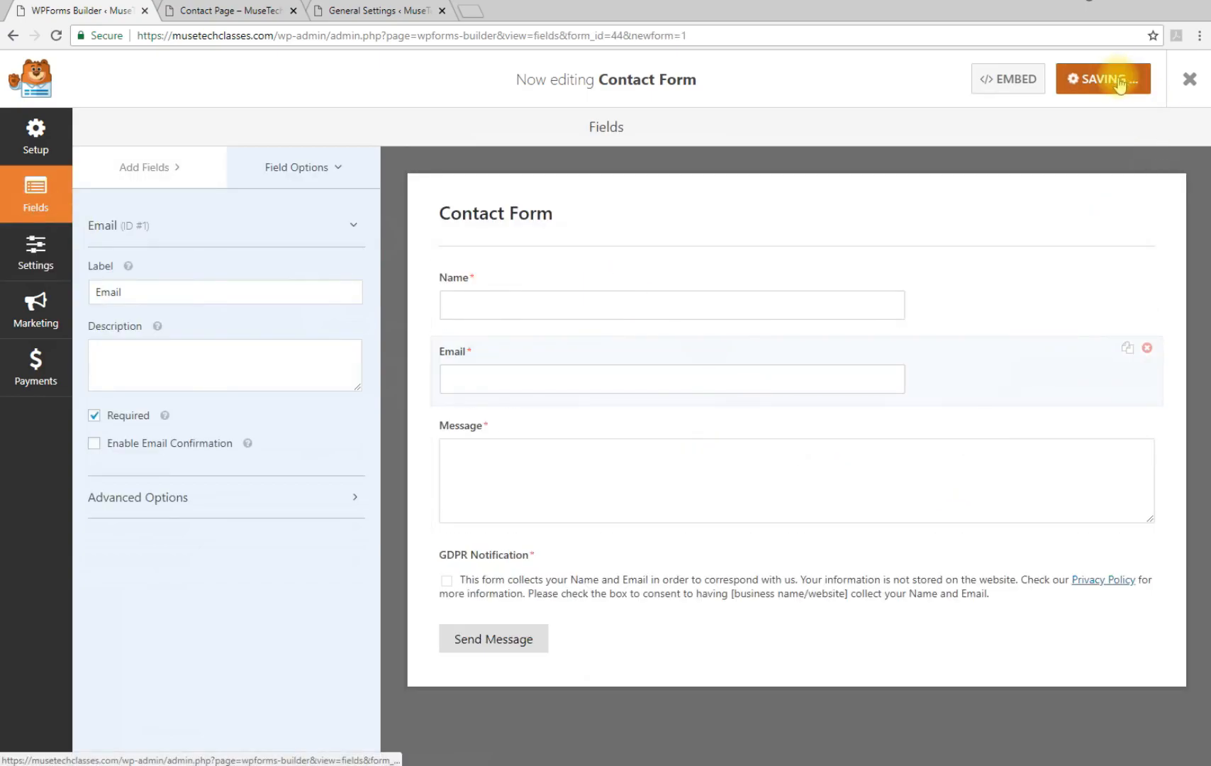
Exit the form builder and go to the Pages list, briefly viewing the live Contact Page
{"action": "left_click", "coordinate": [1191, 88]}
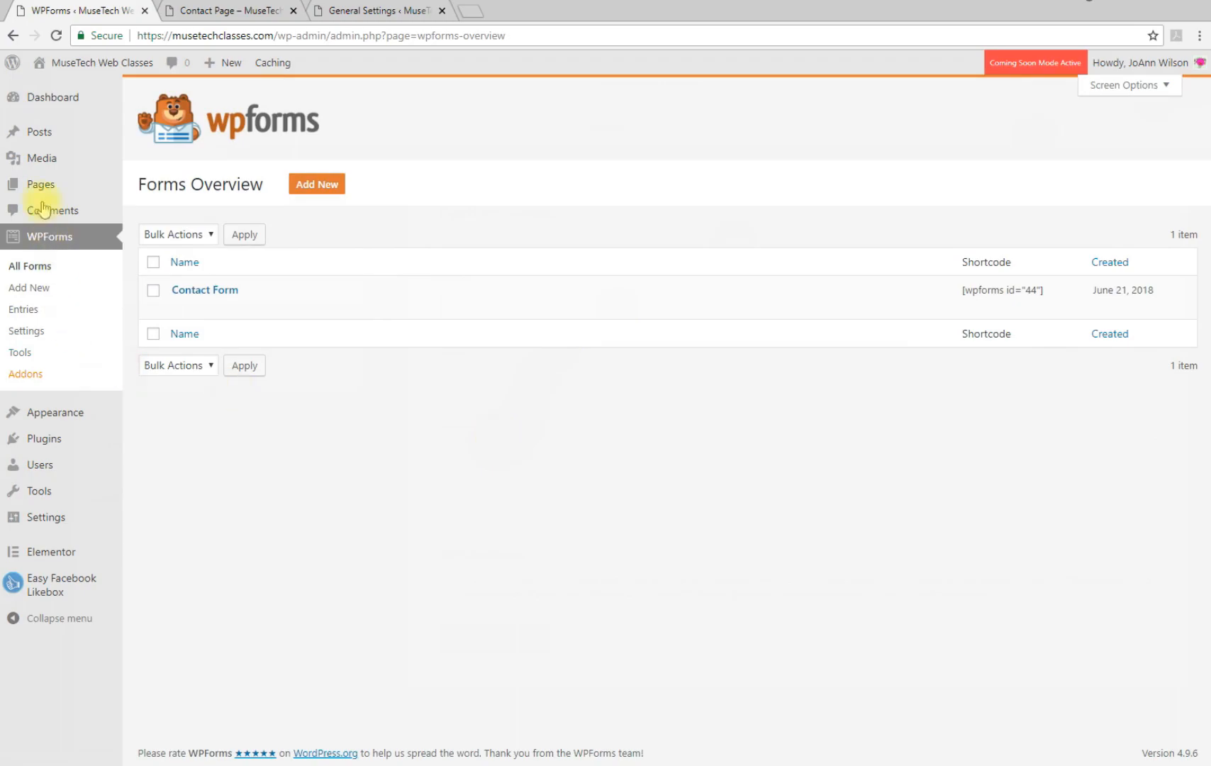
{"action": "left_click", "coordinate": [39, 190]}
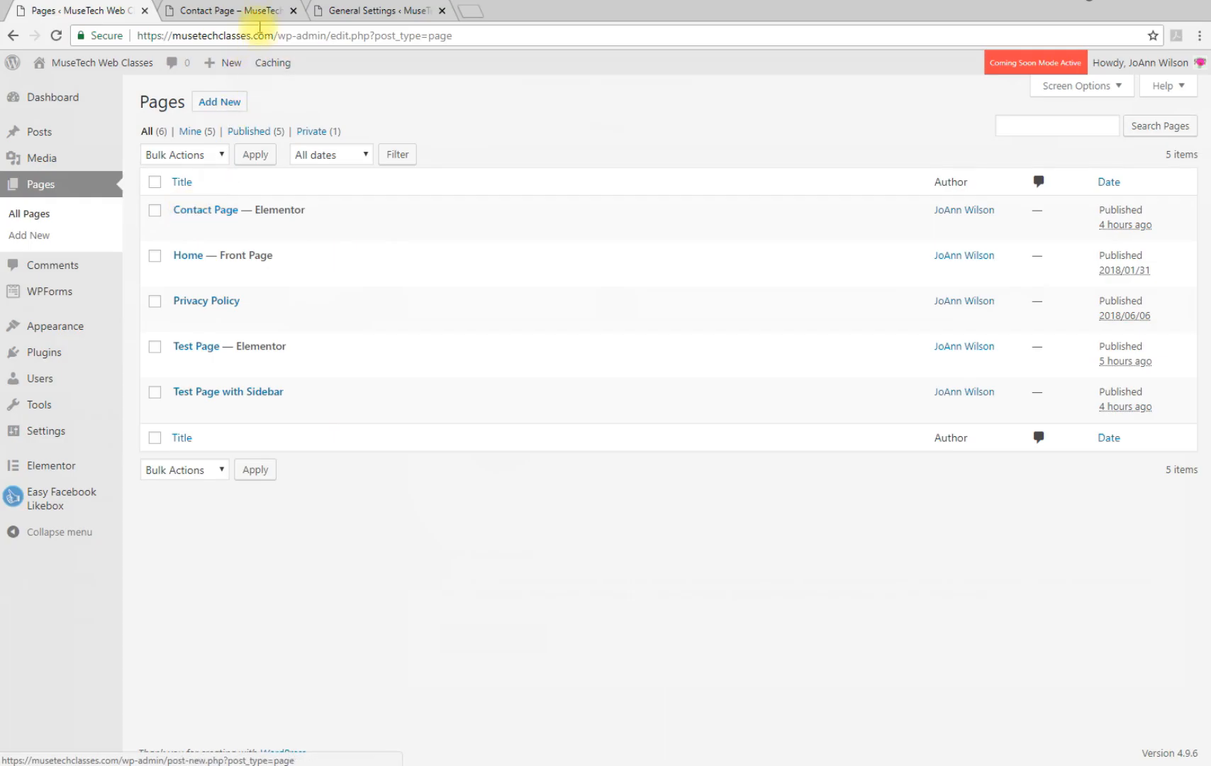
{"action": "left_click", "coordinate": [220, 12]}
{"action": "left_click", "coordinate": [1074, 583]}
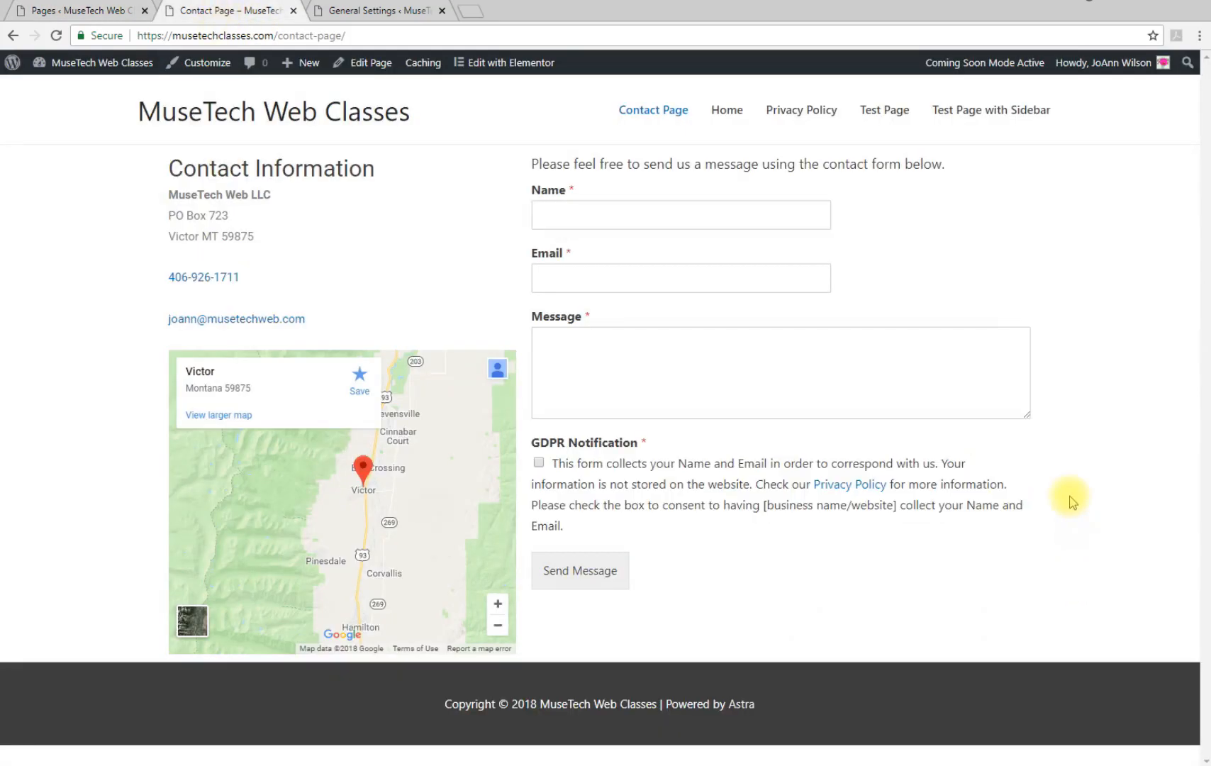
{"action": "left_click", "coordinate": [69, 13]}
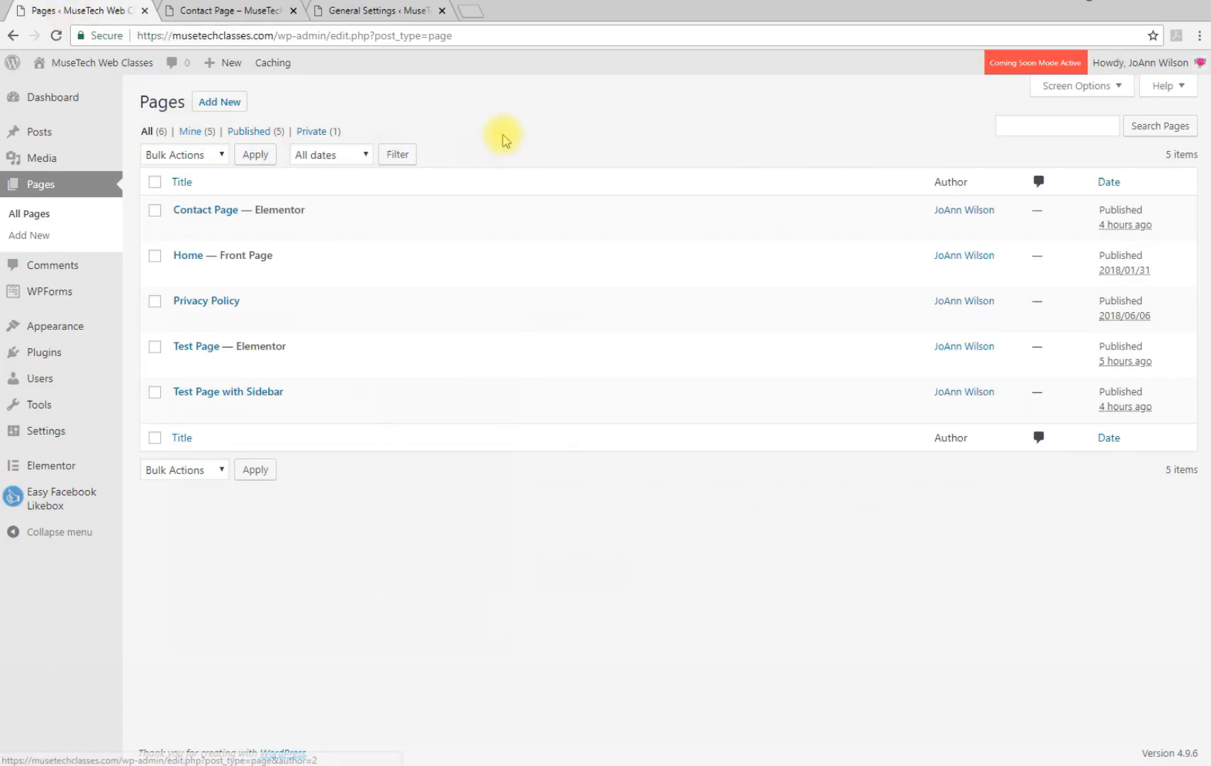
Create and publish a new page titled 'Contact', then open it in Elementor
{"action": "left_click", "coordinate": [217, 100]}
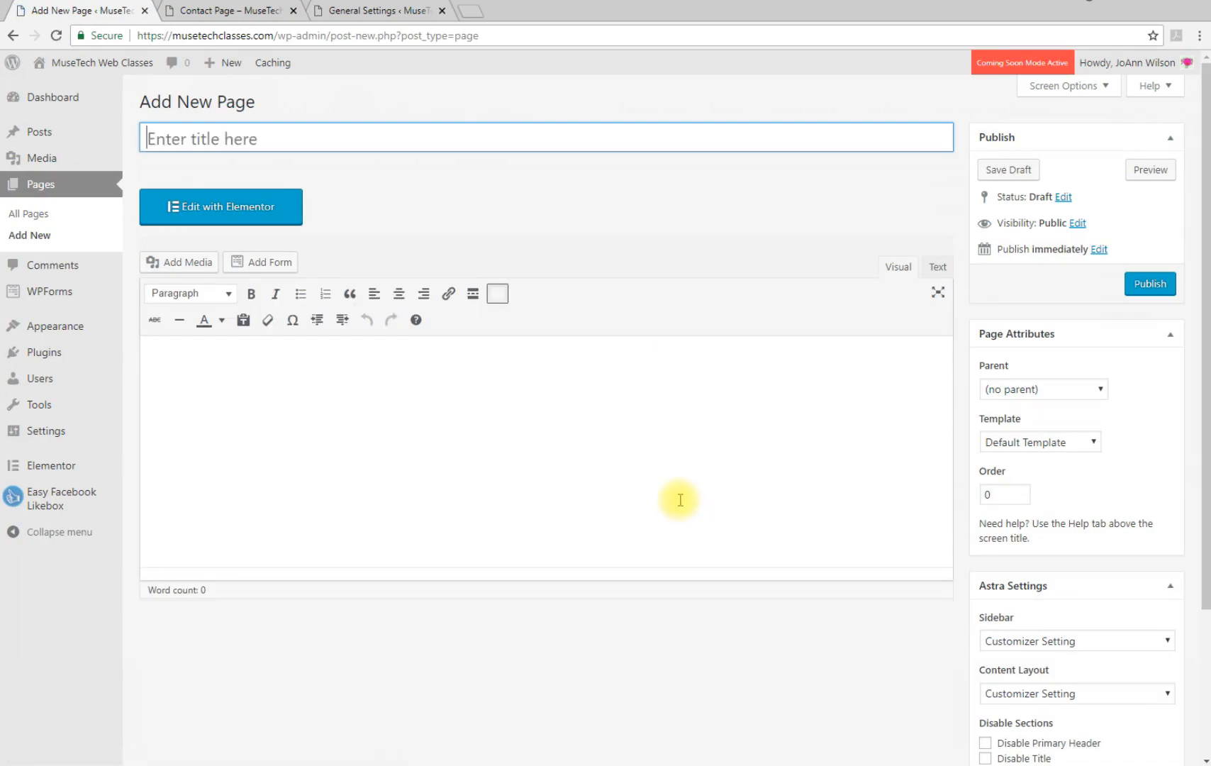
{"action": "type", "text": "Contact"}
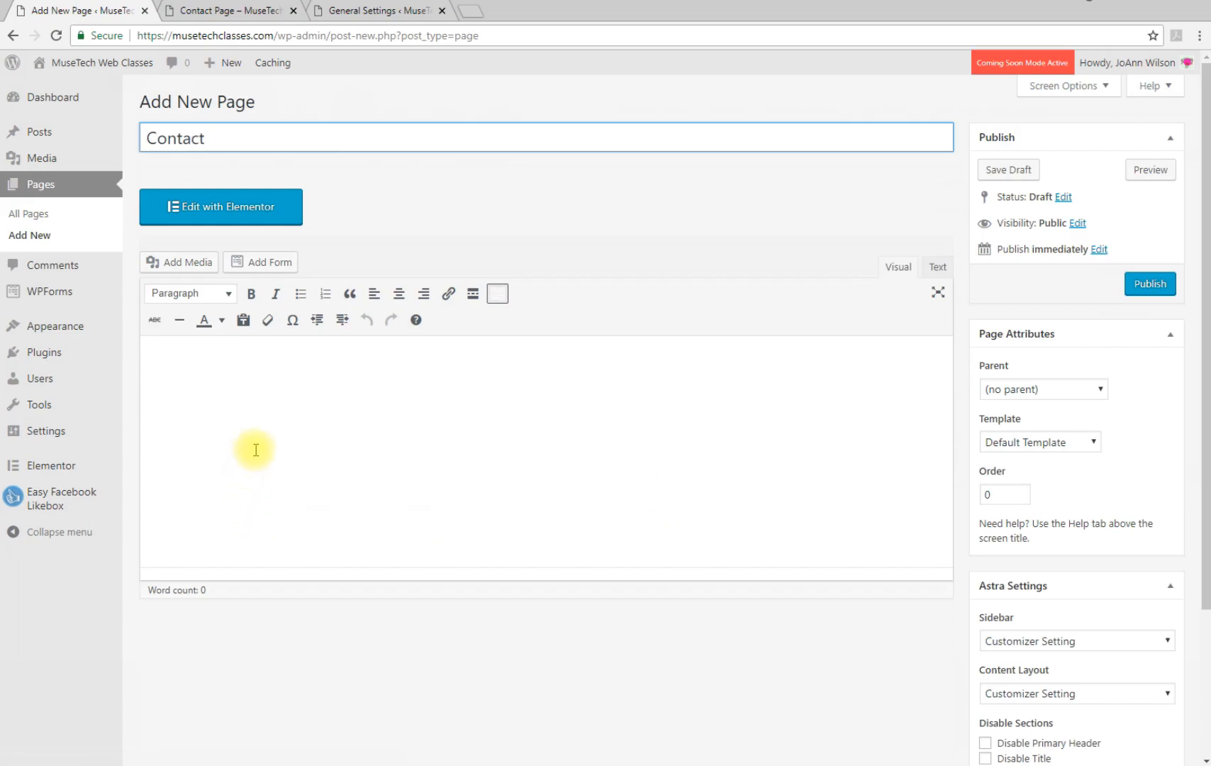
{"action": "left_click", "coordinate": [194, 356]}
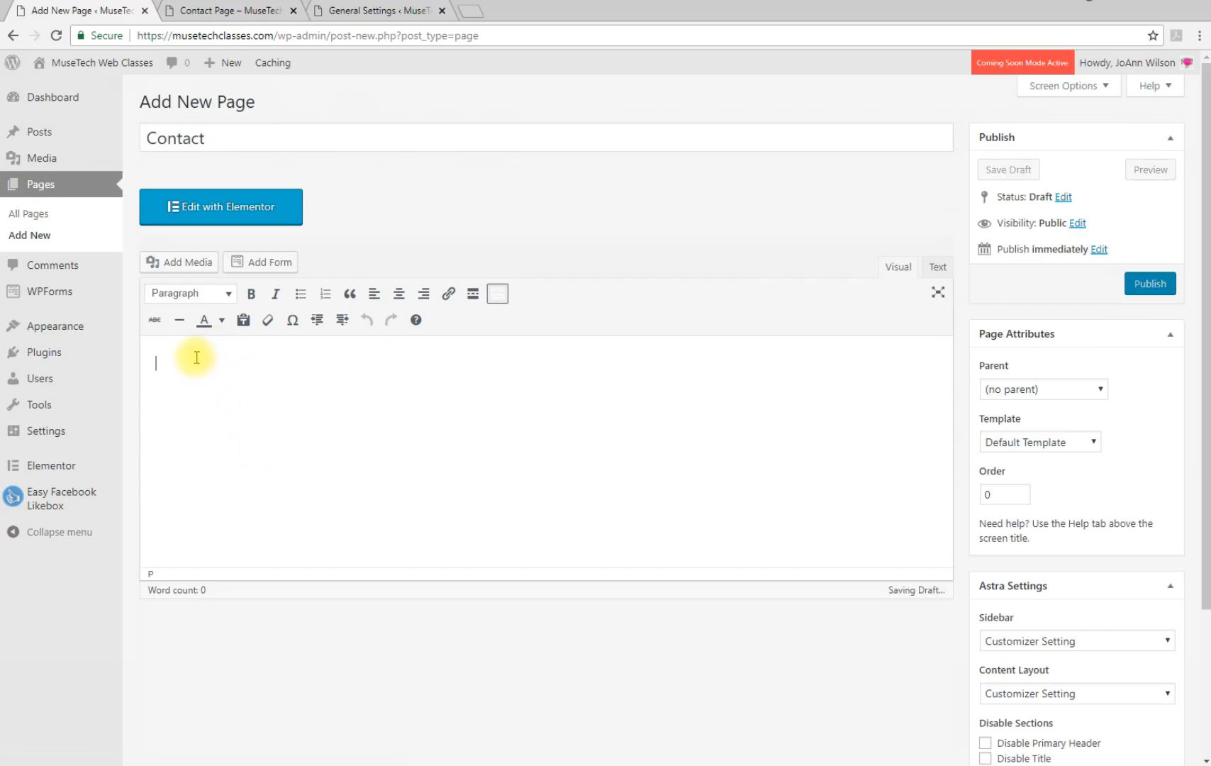
{"action": "left_click", "coordinate": [1152, 283]}
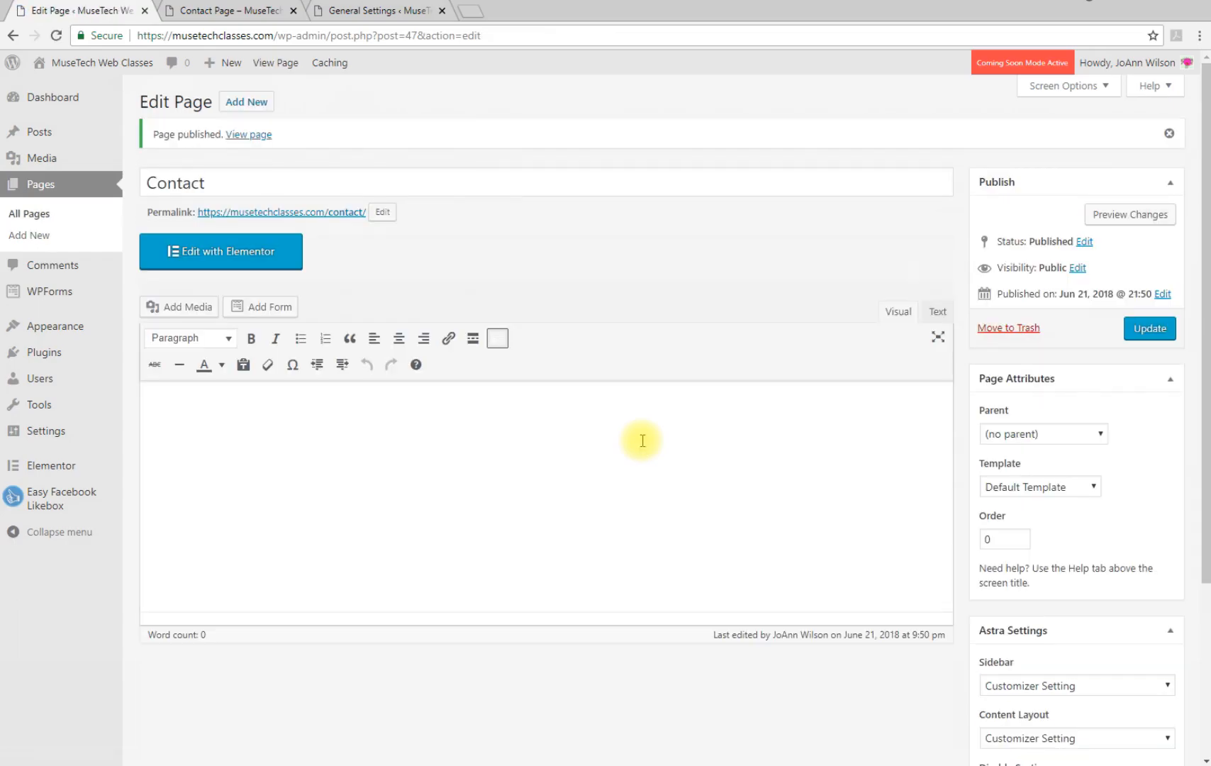
{"action": "left_click", "coordinate": [191, 259]}
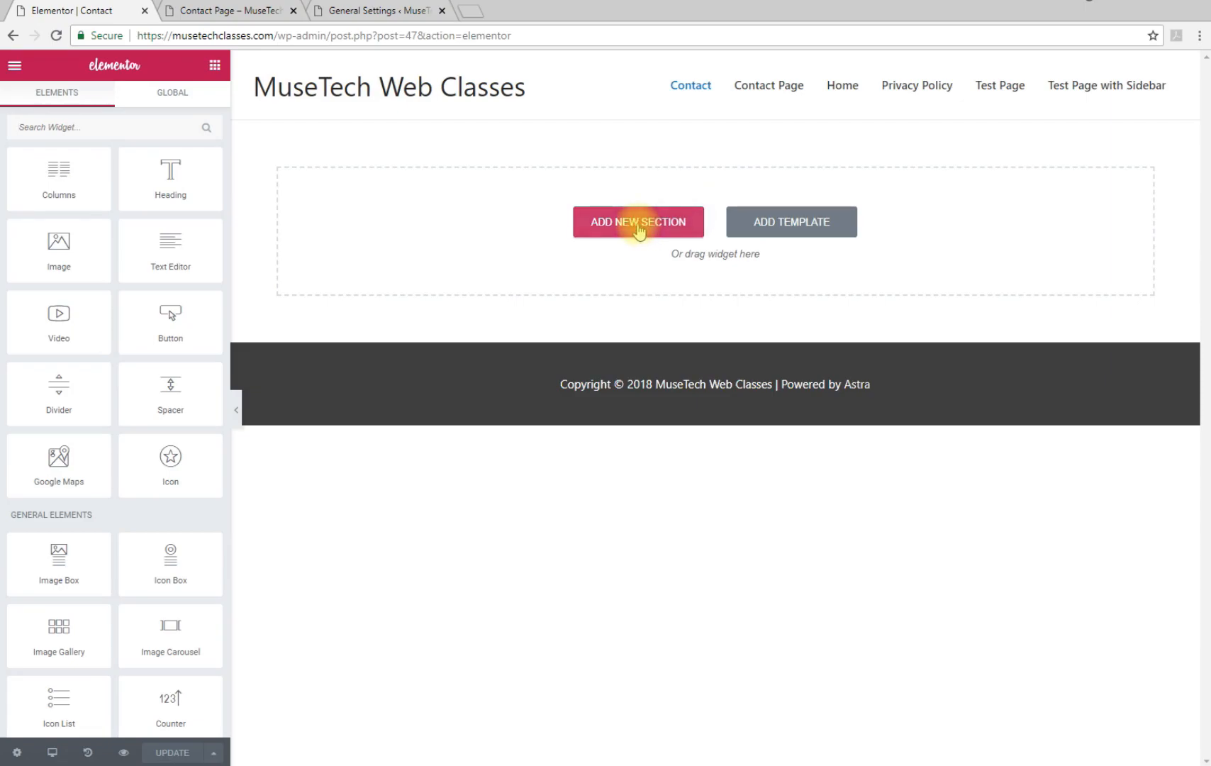
Insert a two-column section and put a Text Editor widget in the left column, deleting its lorem text
{"action": "left_click", "coordinate": [638, 224]}
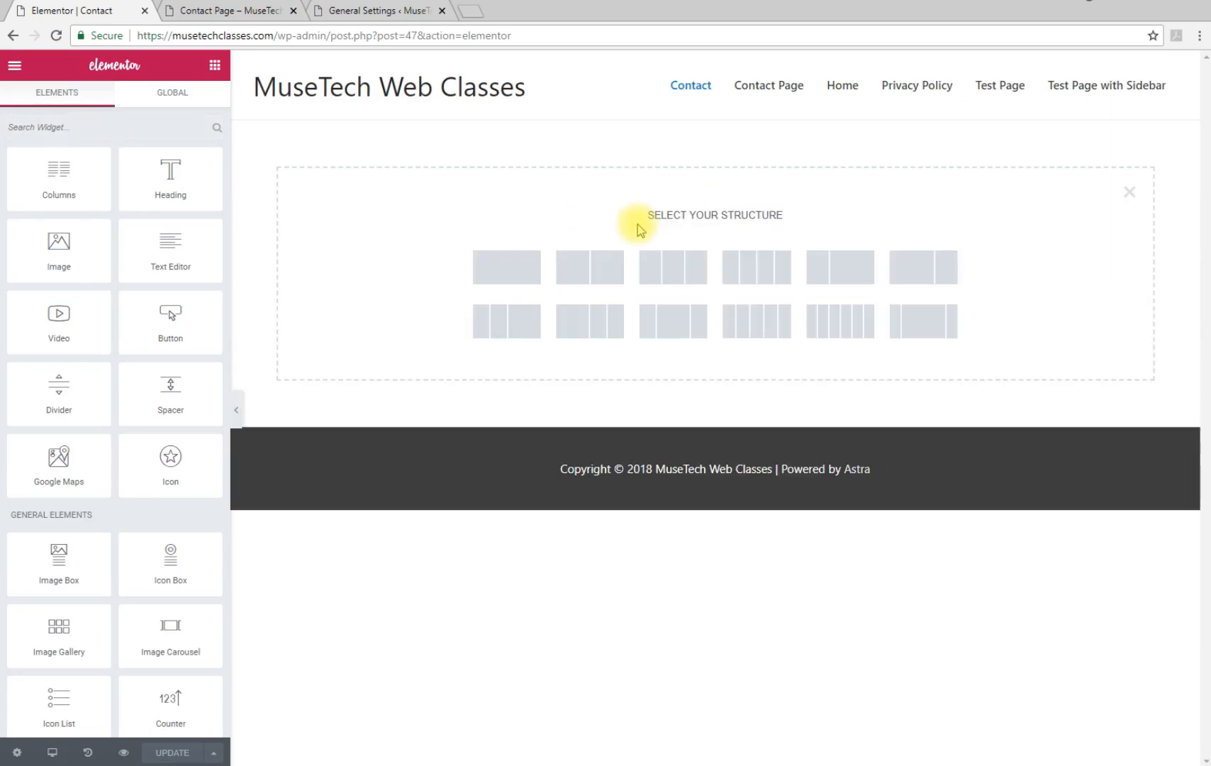
{"action": "left_click", "coordinate": [597, 275]}
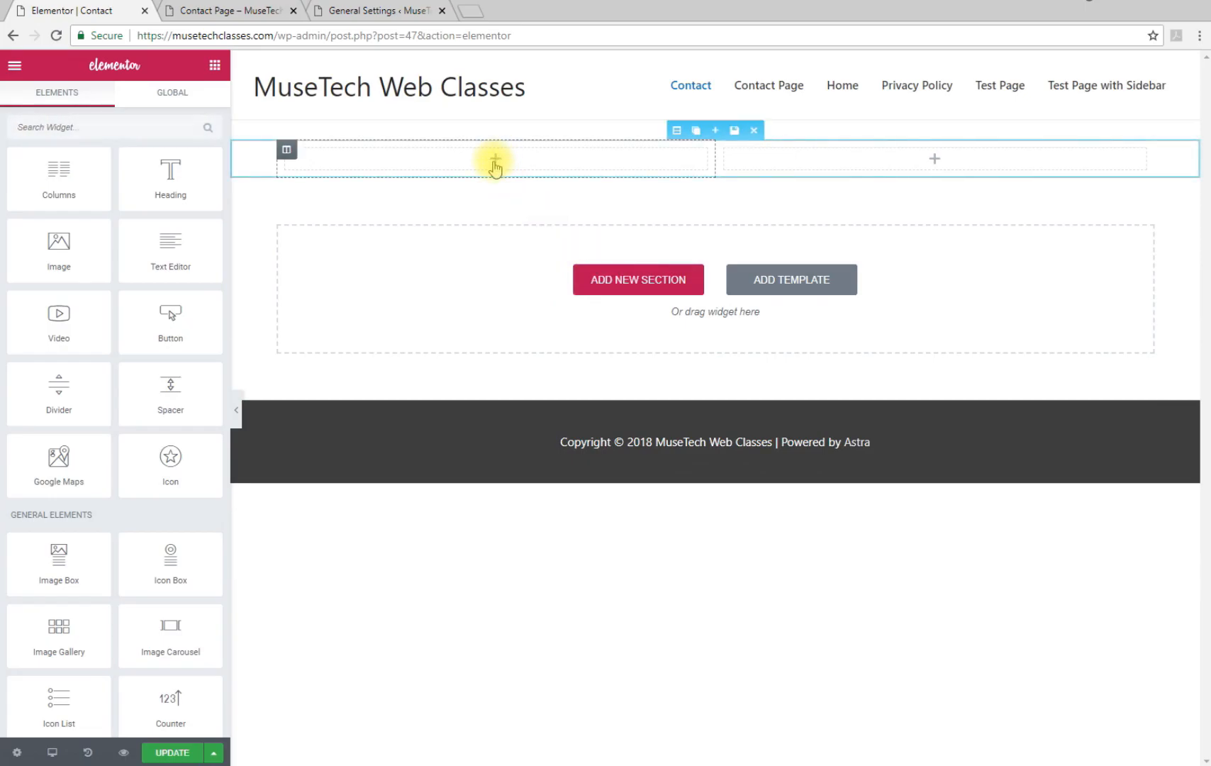
{"action": "left_click_drag", "start_coordinate": [190, 246], "coordinate": [508, 152]}
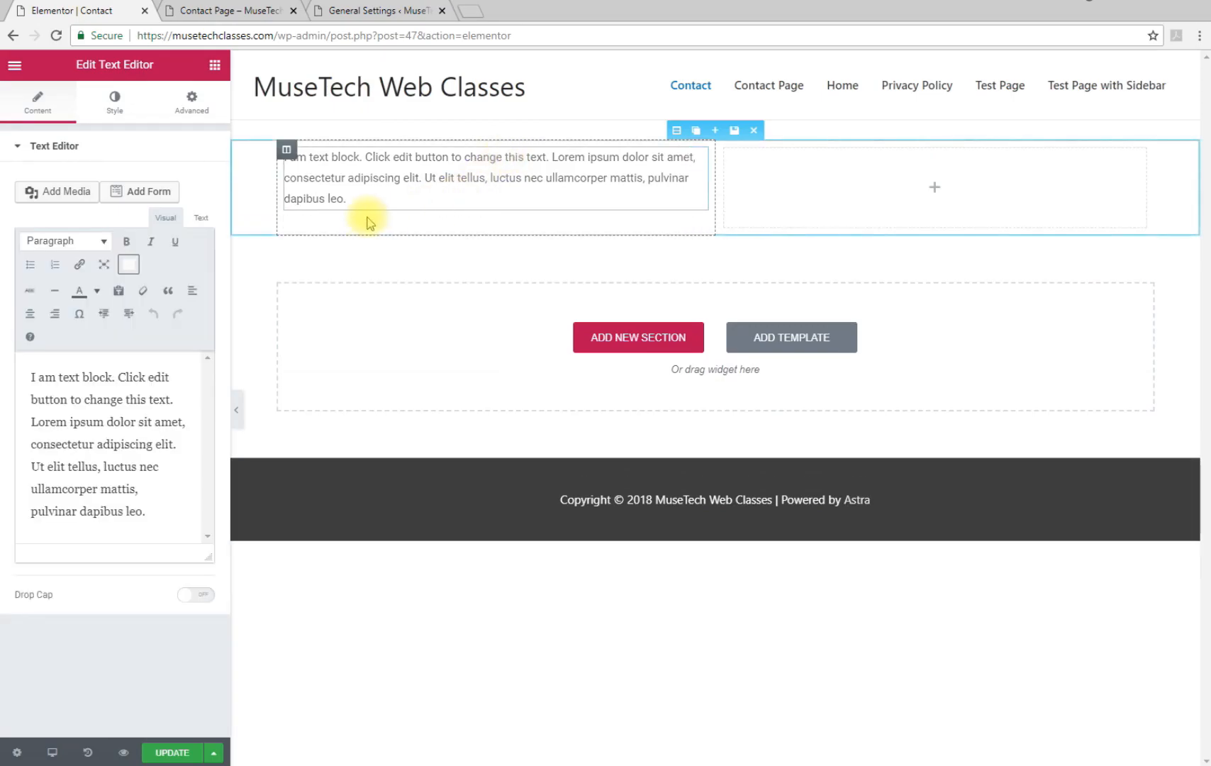
{"action": "left_click", "coordinate": [338, 198]}
{"action": "left_click_drag", "start_coordinate": [164, 519], "coordinate": [12, 350]}
{"action": "key", "text": "BackSpace"}
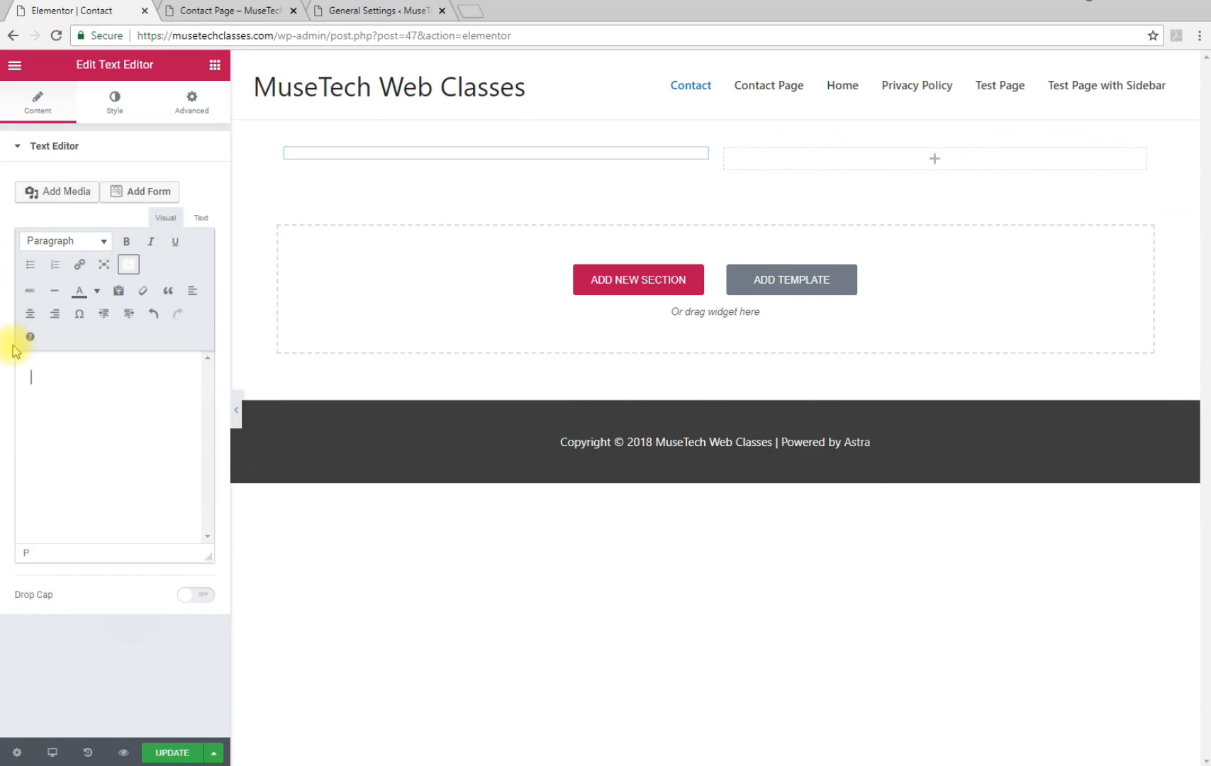
Paste the contact details as plain text into the left text block
{"action": "right_click", "coordinate": [34, 378]}
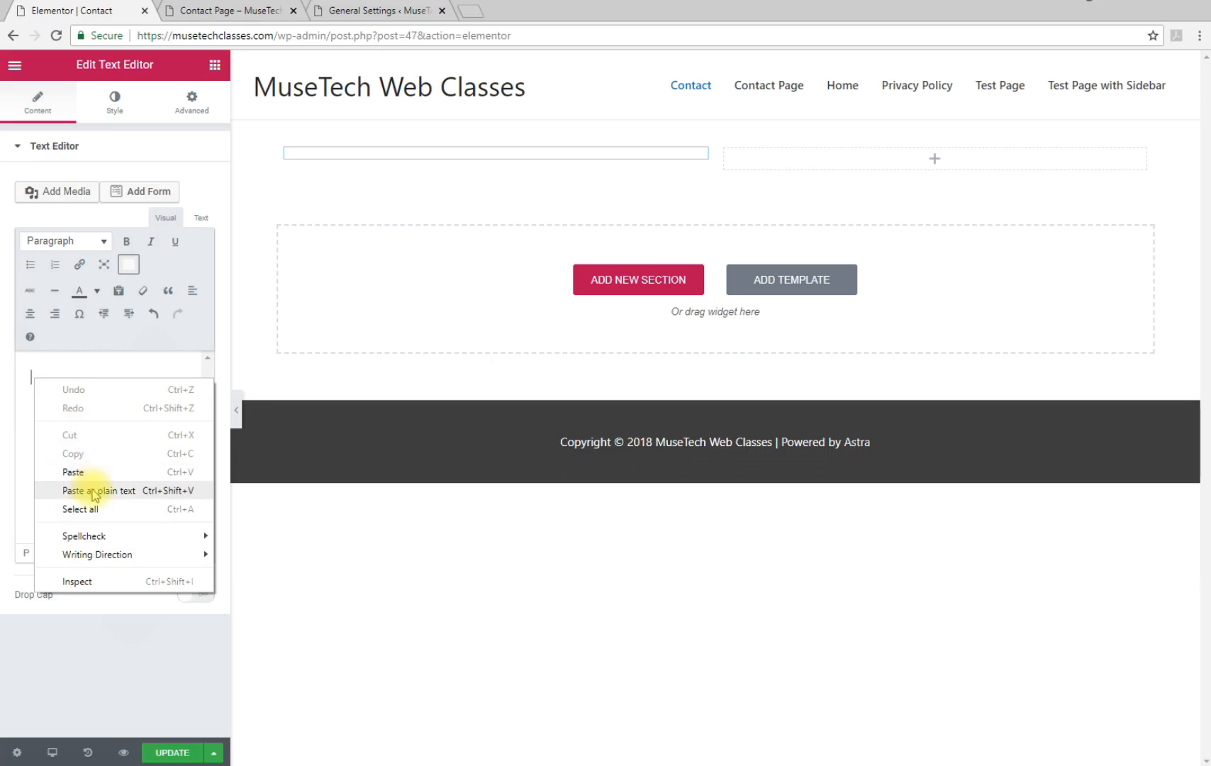
{"action": "left_click", "coordinate": [85, 490]}
{"action": "left_click", "coordinate": [153, 375]}
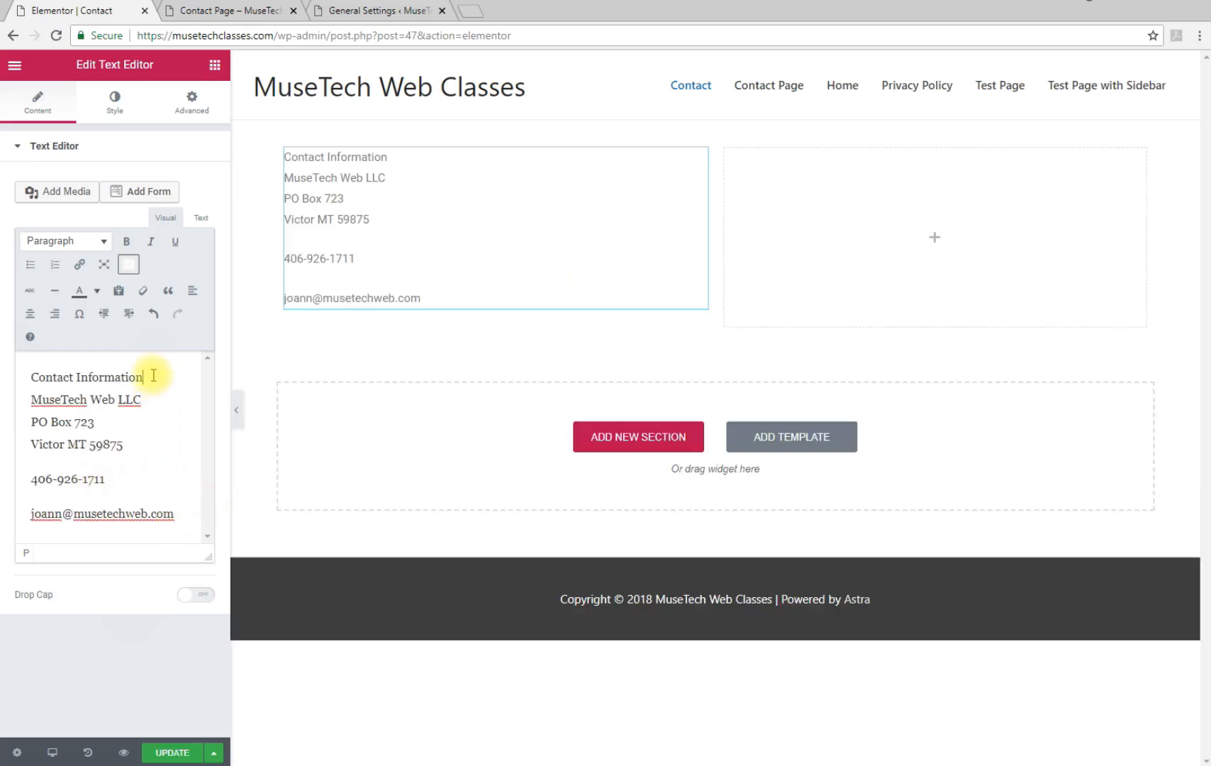
{"action": "left_click_drag", "start_coordinate": [153, 375], "coordinate": [21, 374]}
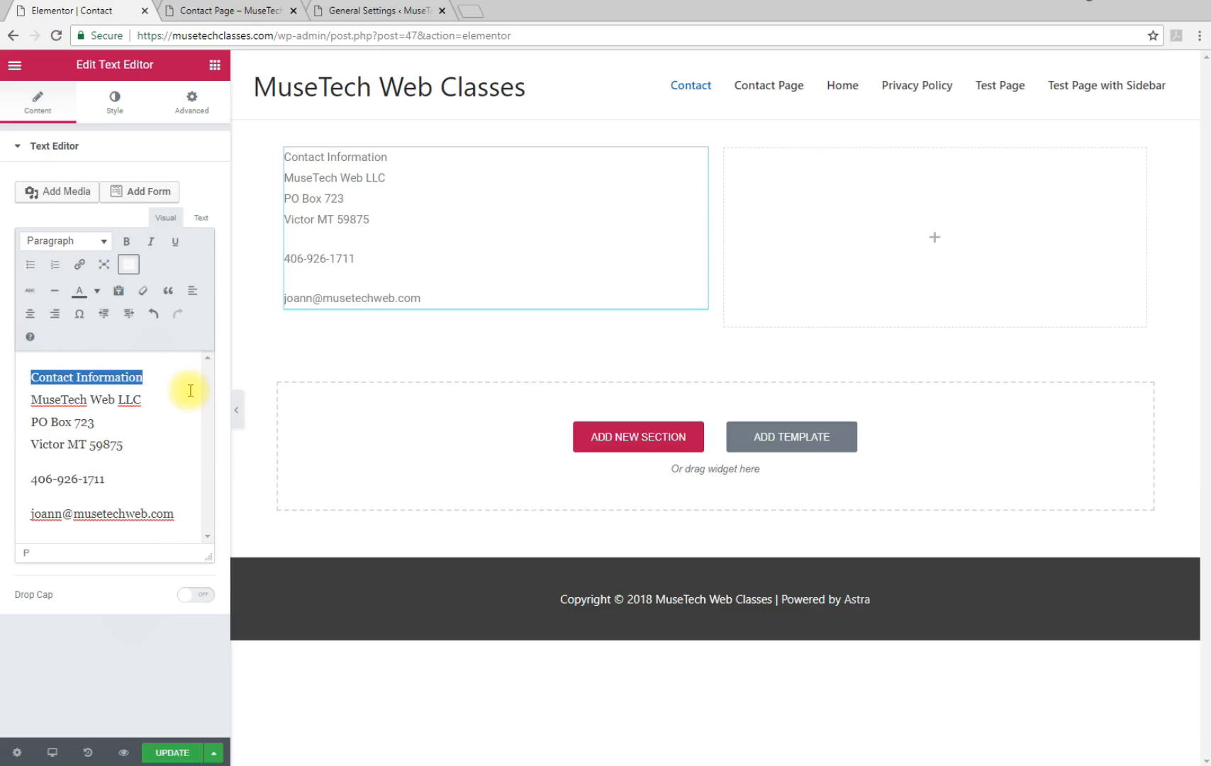
{"action": "left_click", "coordinate": [49, 241]}
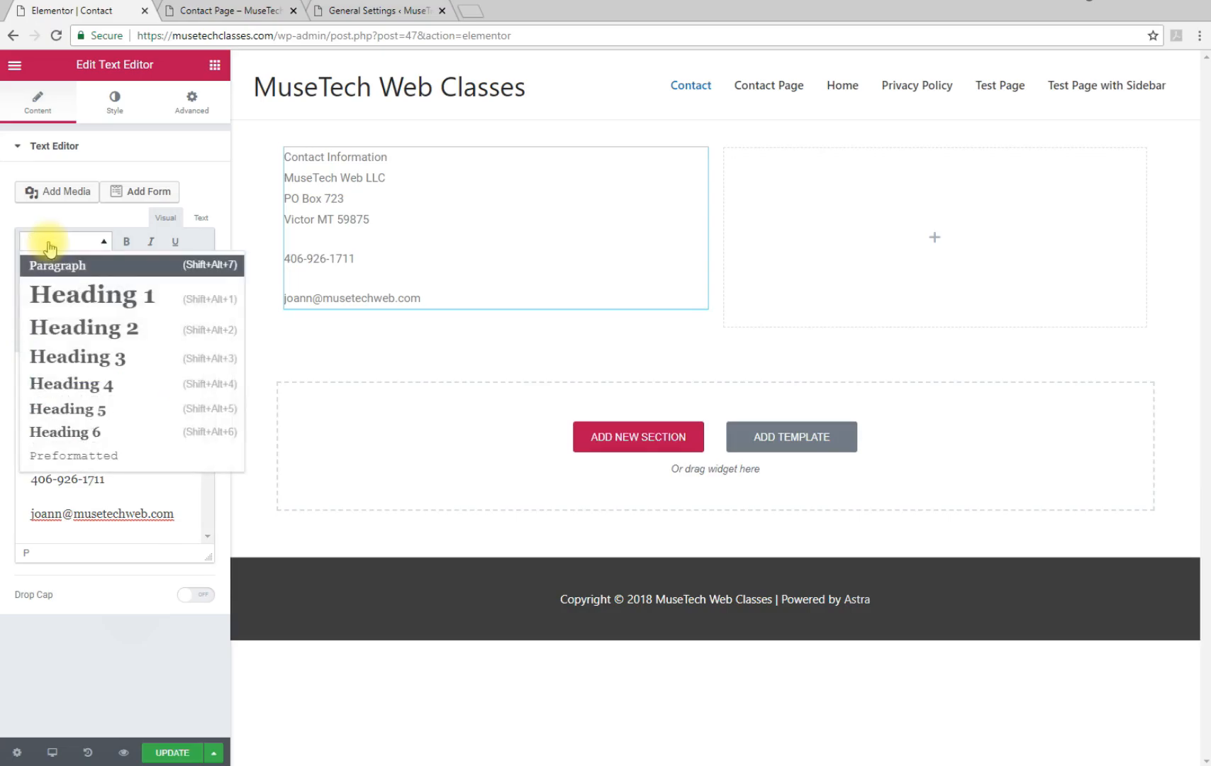
{"action": "left_click", "coordinate": [62, 356]}
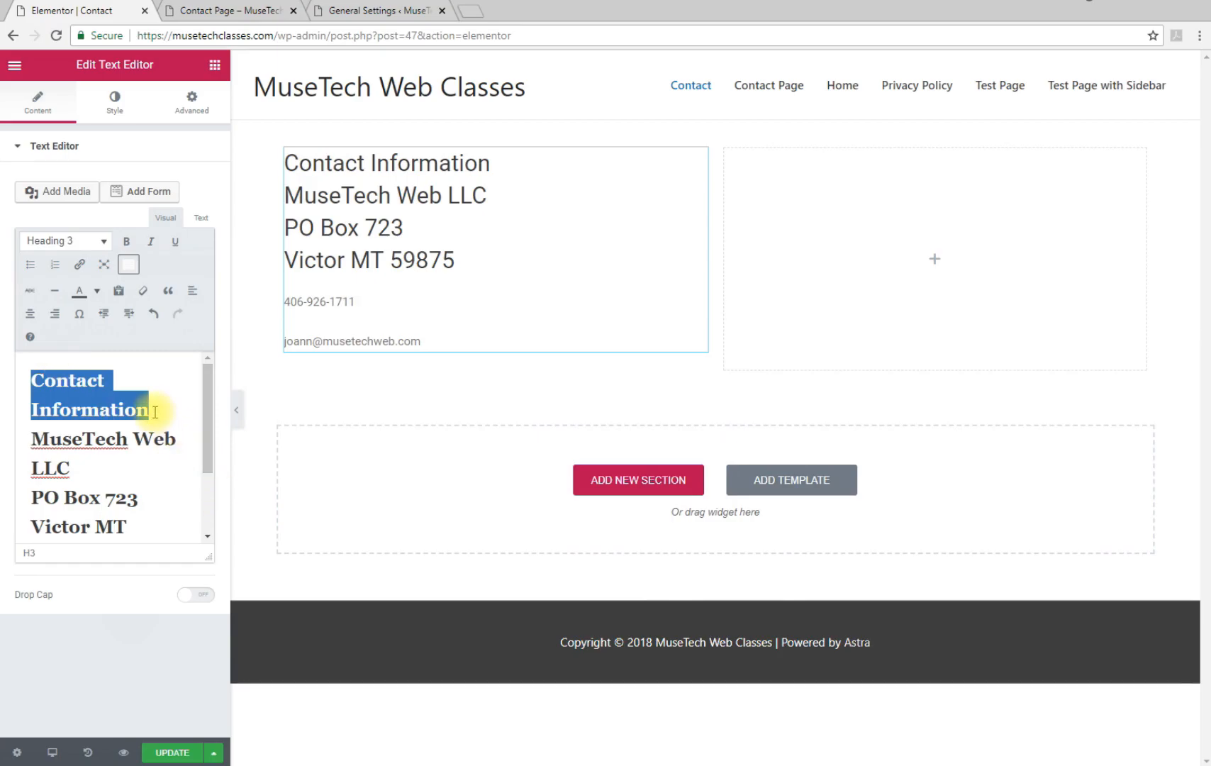
{"action": "key", "text": "ctrl+z"}
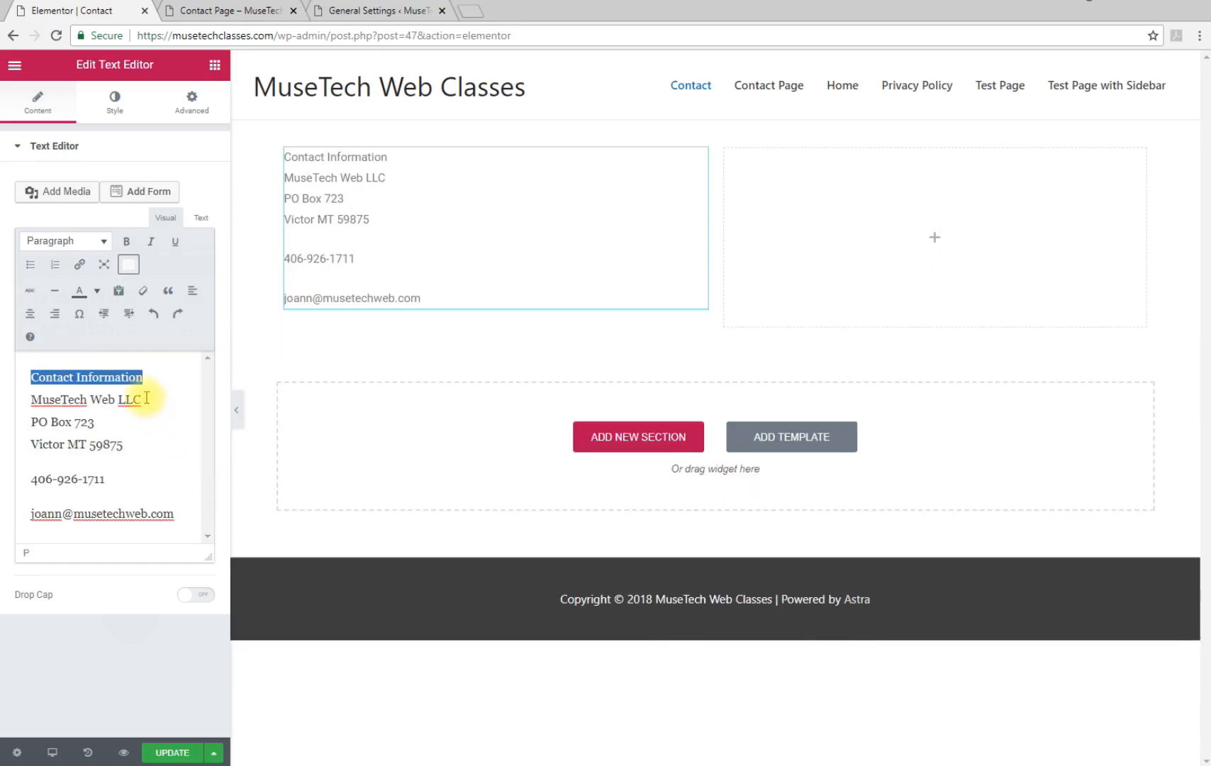
Make 'Contact Information' its own Heading 3 line and bold 'MuseTech Web LLC'
{"action": "left_click", "coordinate": [149, 377]}
{"action": "key", "text": "Return"}
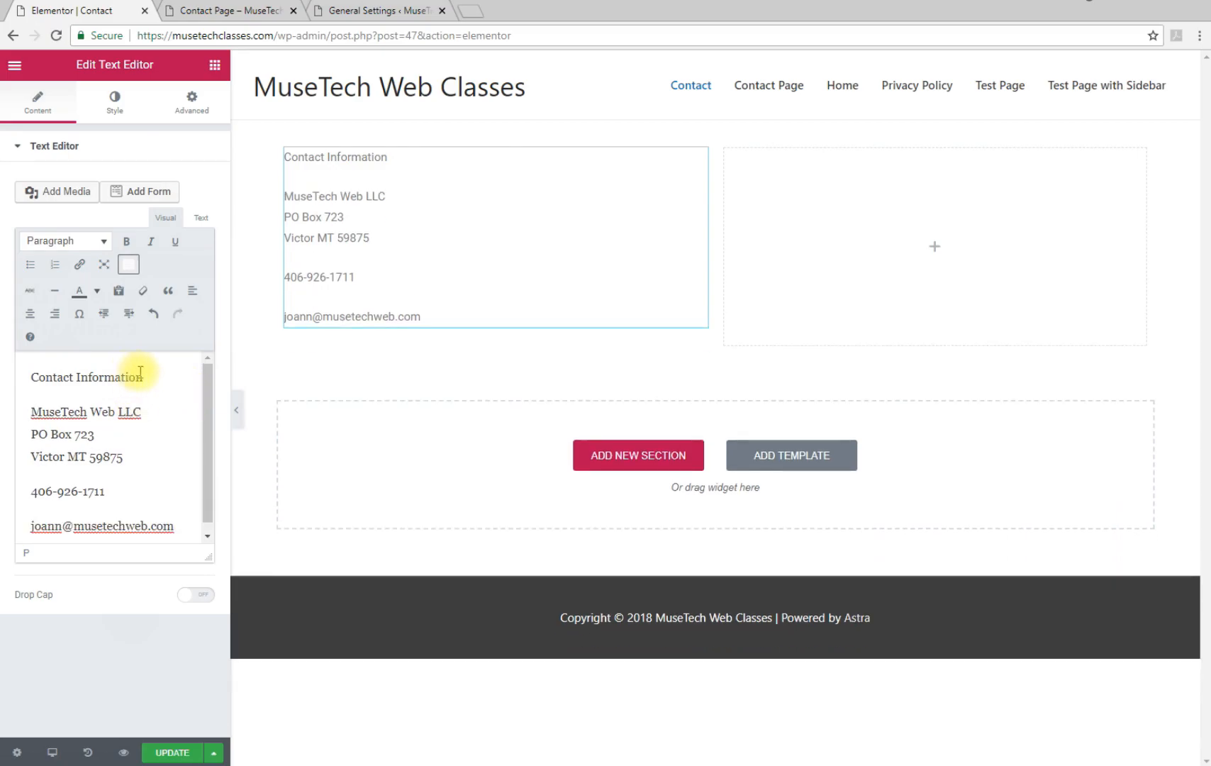
{"action": "left_click_drag", "start_coordinate": [144, 377], "coordinate": [21, 376]}
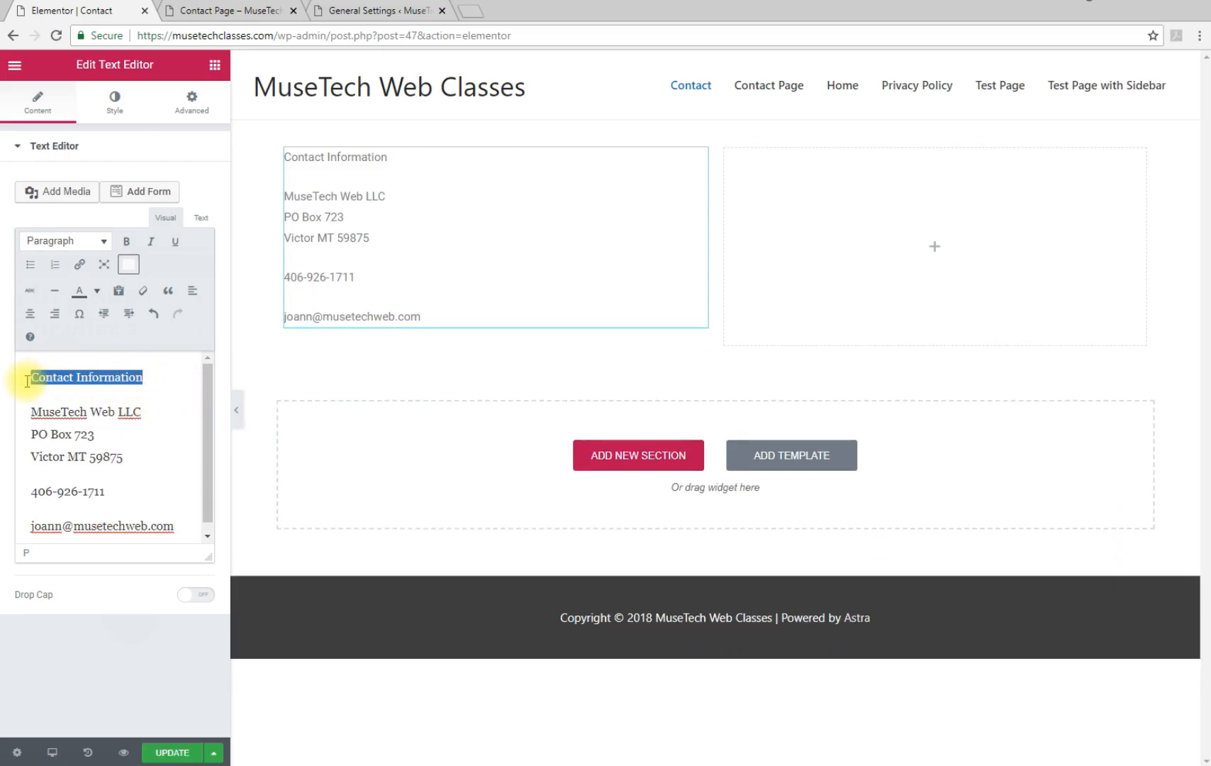
{"action": "left_click", "coordinate": [99, 242]}
{"action": "left_click", "coordinate": [66, 357]}
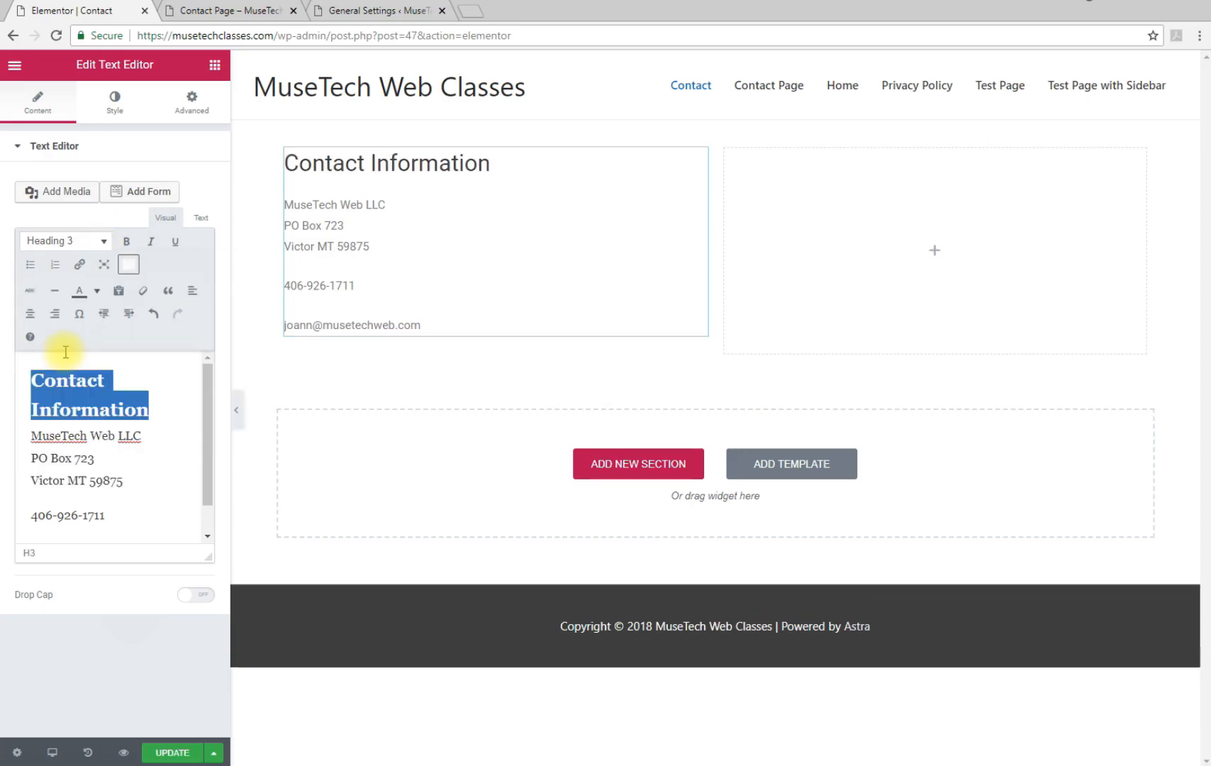
{"action": "left_click", "coordinate": [139, 489]}
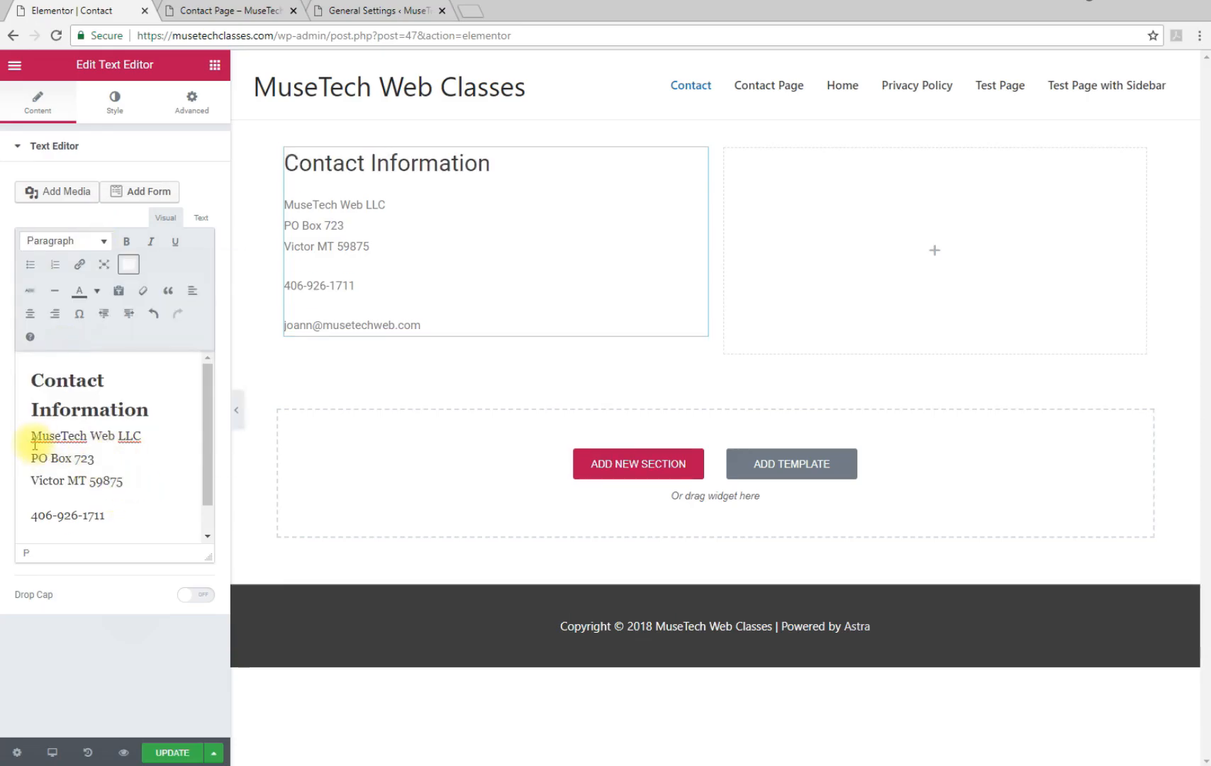
{"action": "left_click_drag", "start_coordinate": [29, 435], "coordinate": [142, 436]}
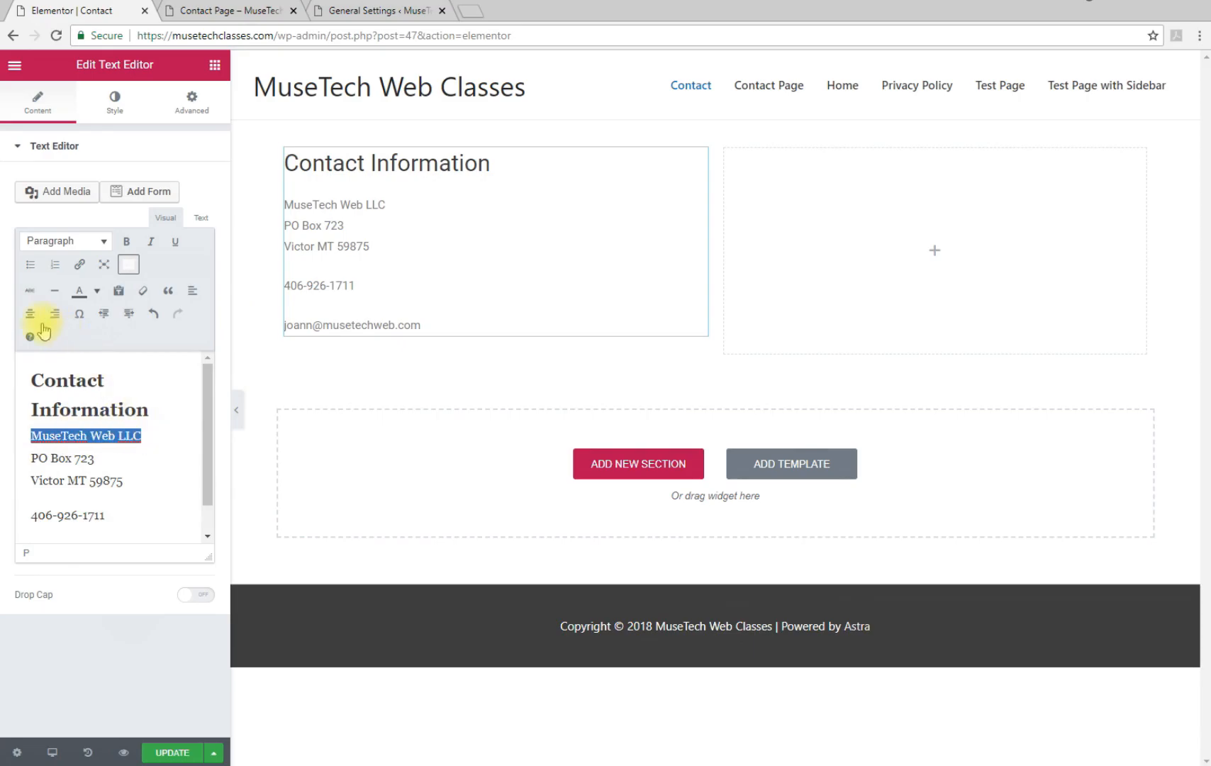
{"action": "left_click", "coordinate": [133, 245]}
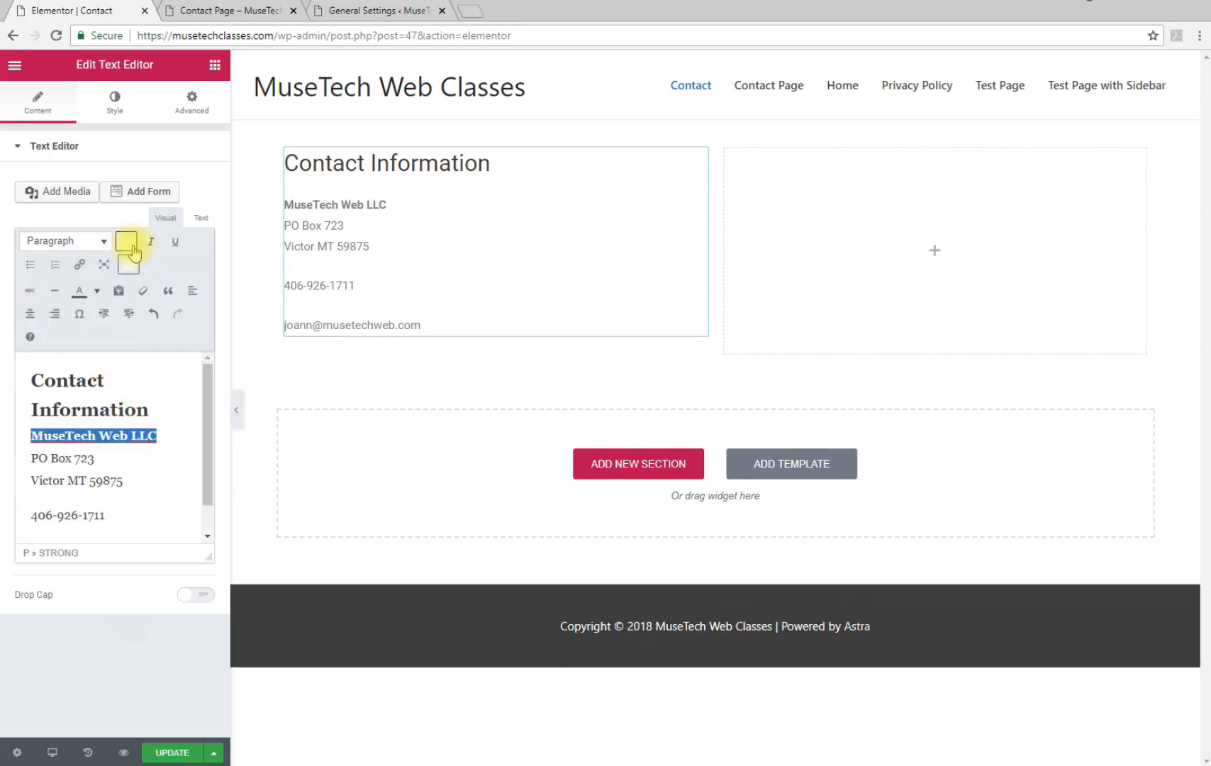
{"action": "left_click", "coordinate": [115, 512]}
Link the phone number with a tel: URL
{"action": "scroll", "coordinate": [118, 495], "scroll_direction": "down", "scroll_amount": 1}
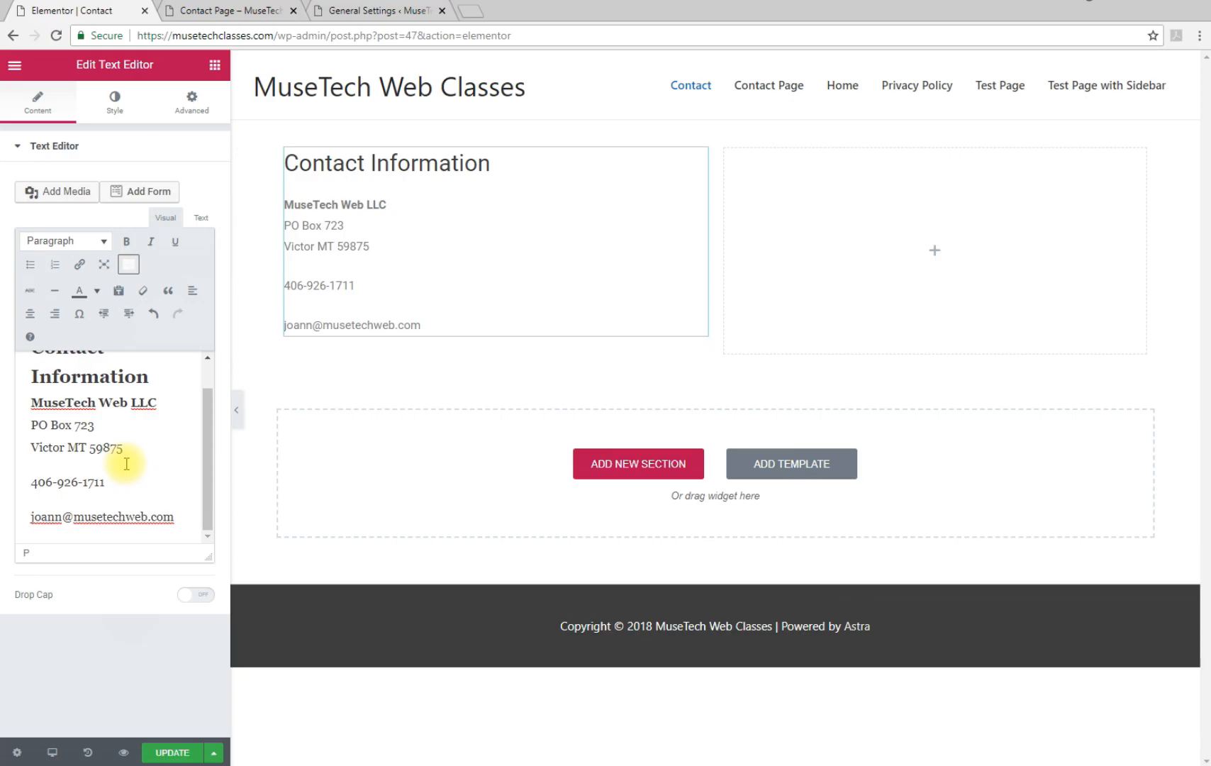
{"action": "left_click_drag", "start_coordinate": [104, 482], "coordinate": [24, 483]}
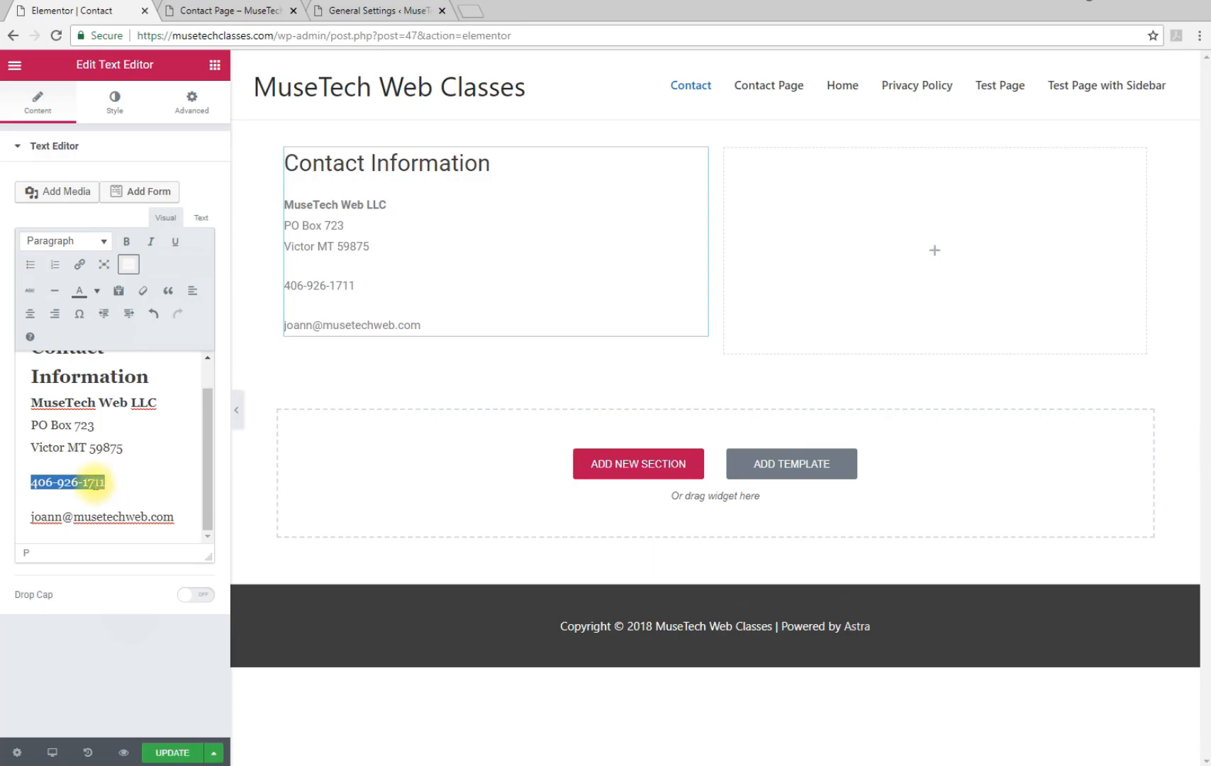
{"action": "left_click", "coordinate": [80, 265]}
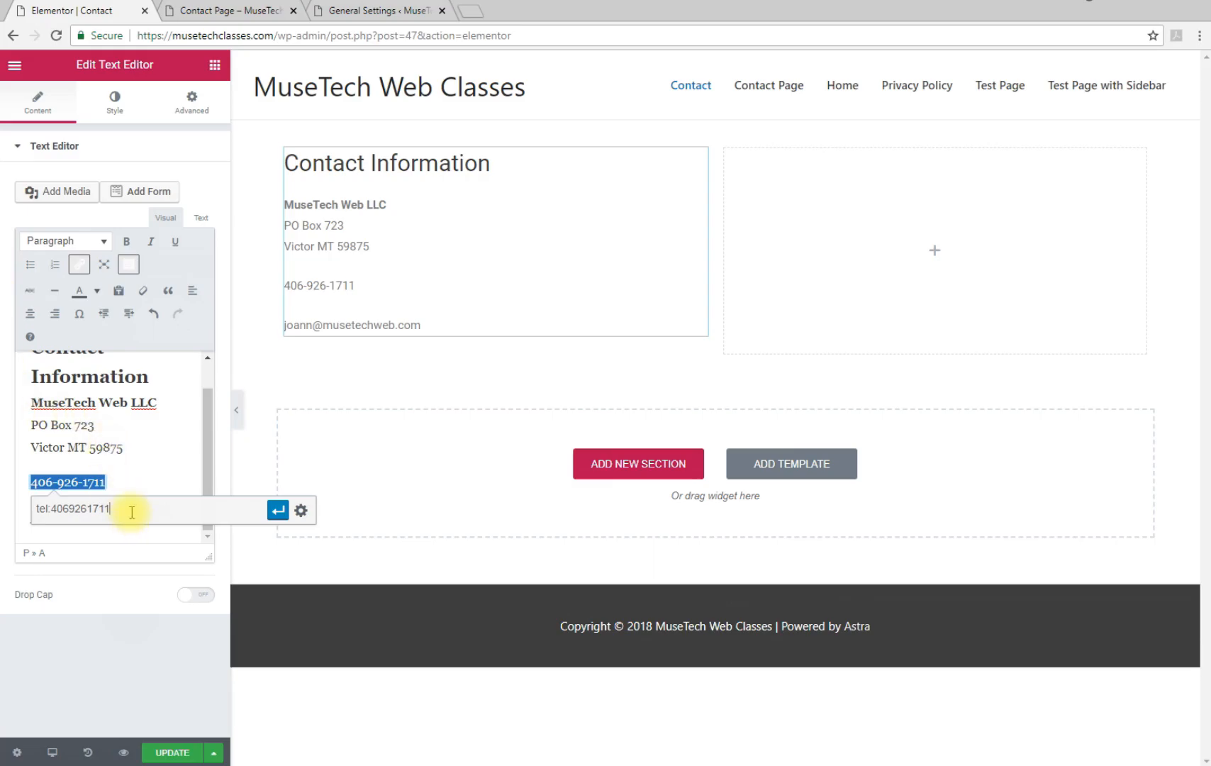
{"action": "left_click", "coordinate": [279, 512]}
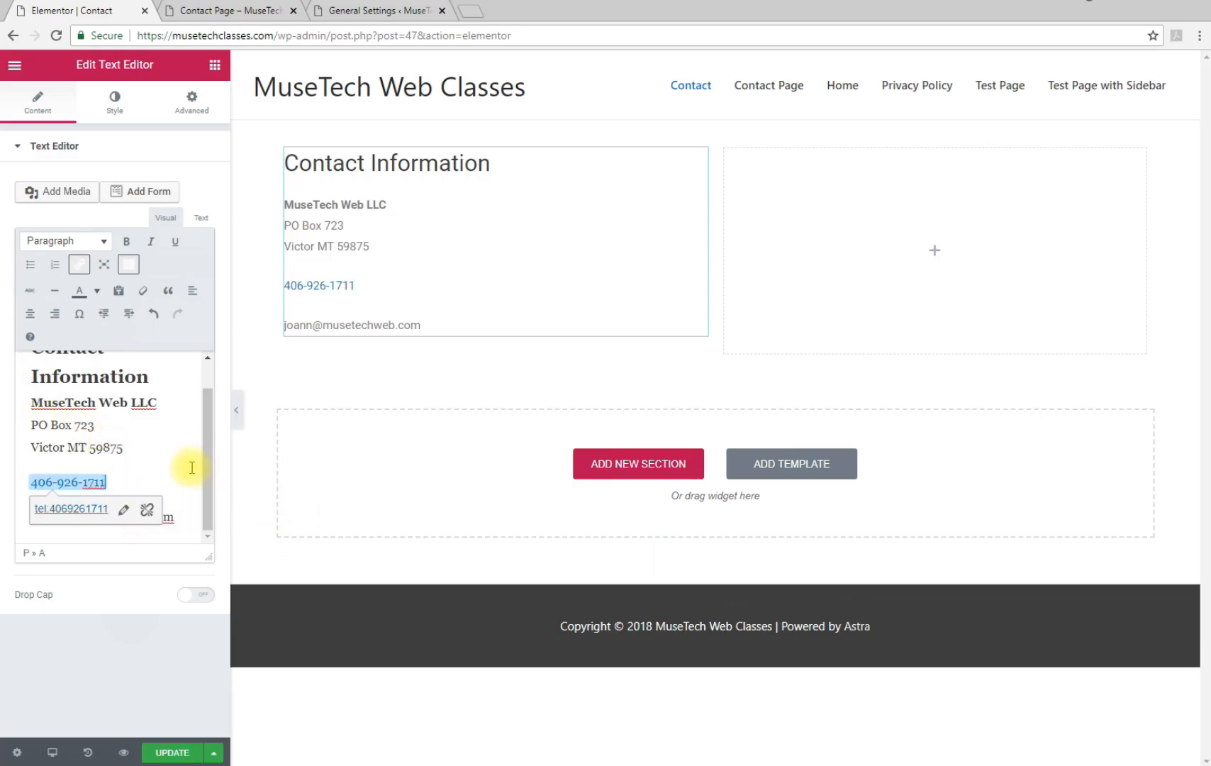
{"action": "left_click", "coordinate": [186, 520]}
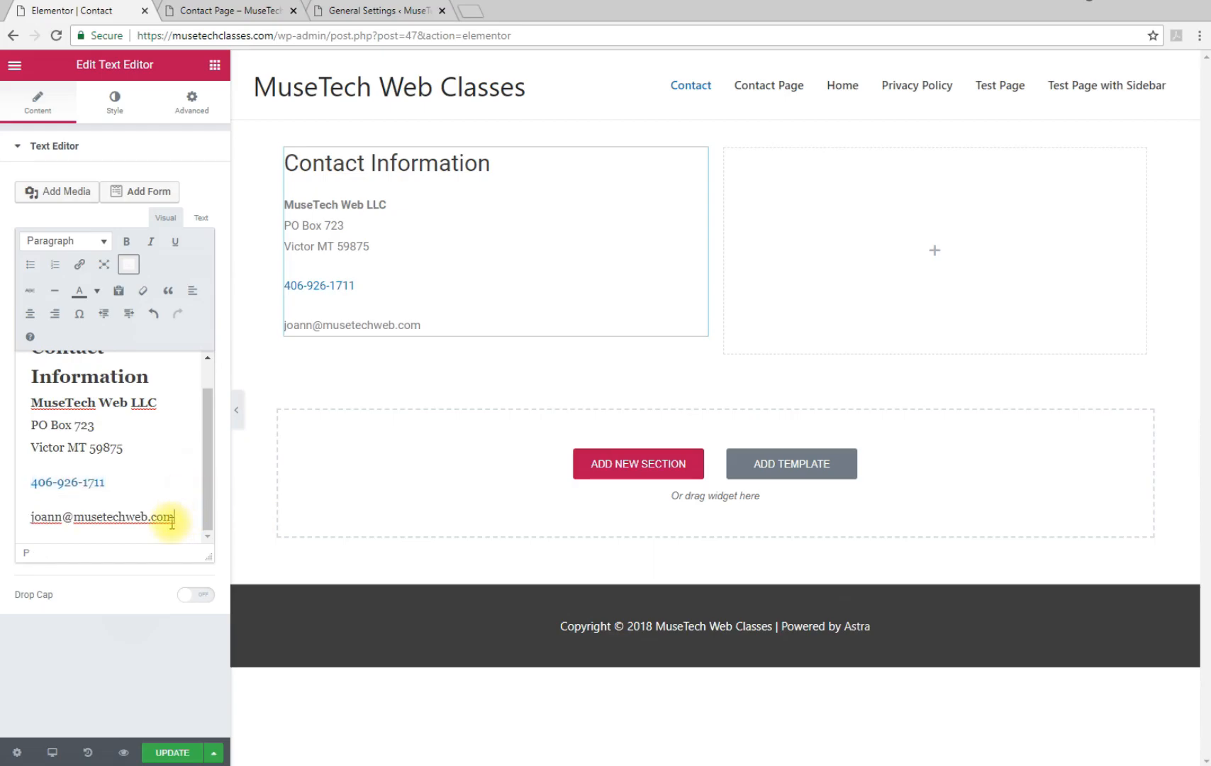
Link the e-mail address with a mailto: URL
{"action": "left_click_drag", "start_coordinate": [174, 517], "coordinate": [22, 519]}
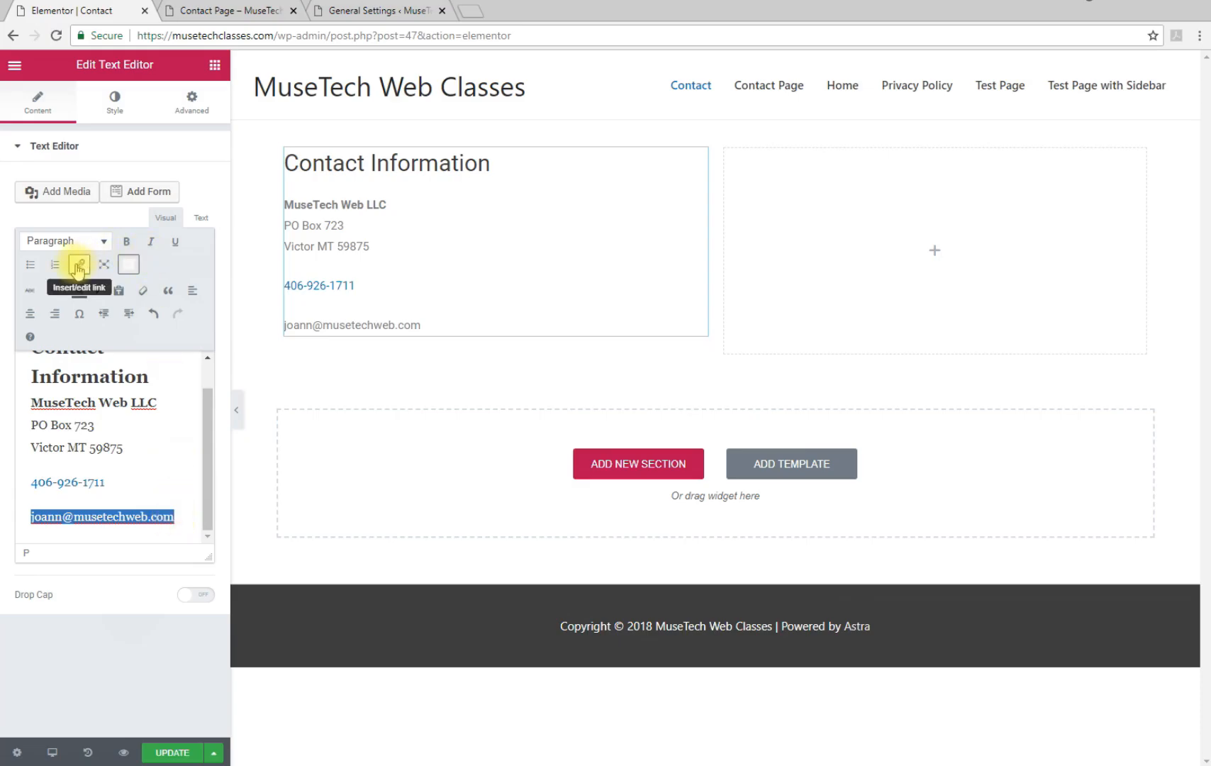
{"action": "left_click", "coordinate": [79, 266]}
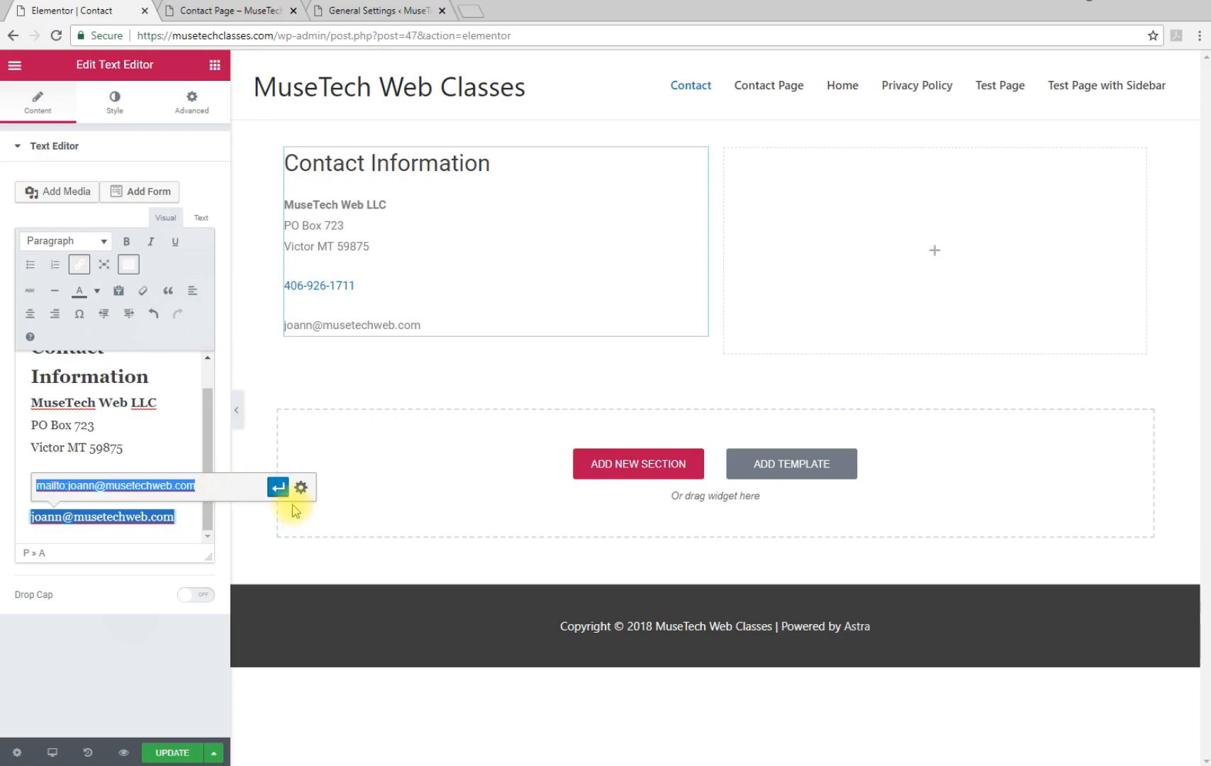
{"action": "left_click", "coordinate": [278, 489]}
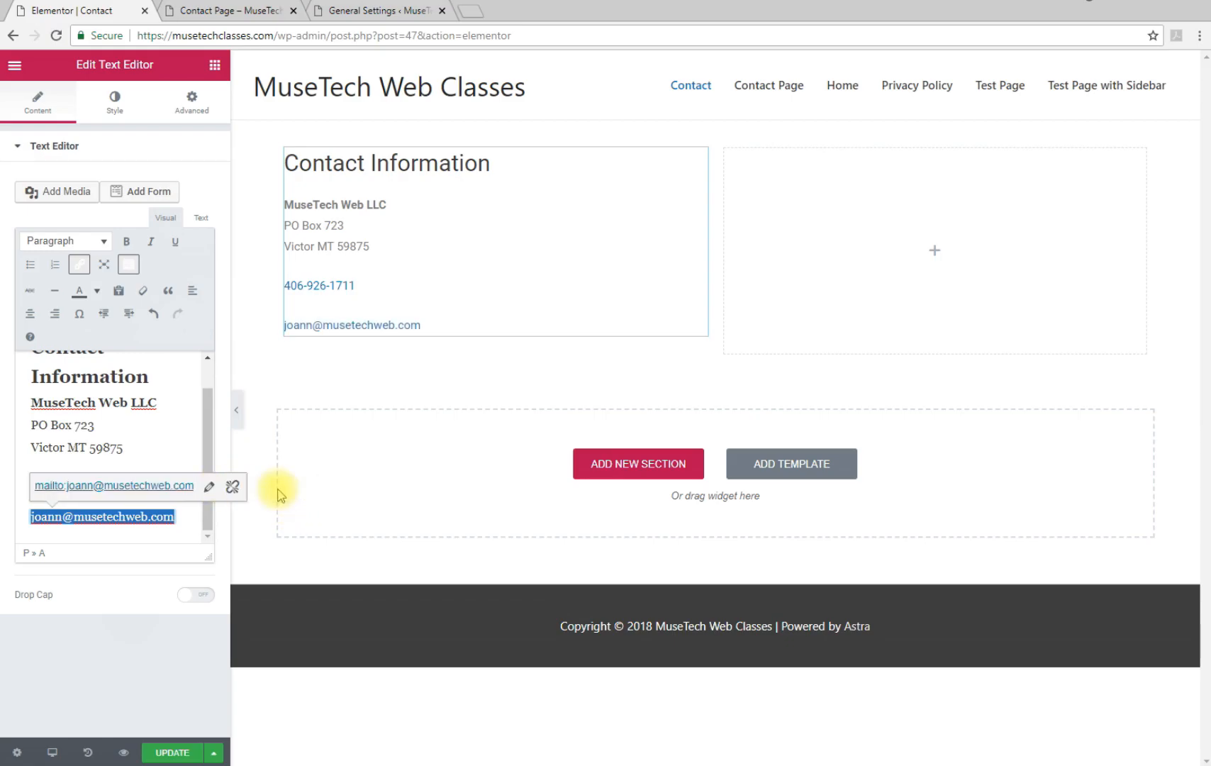
{"action": "left_click", "coordinate": [184, 438]}
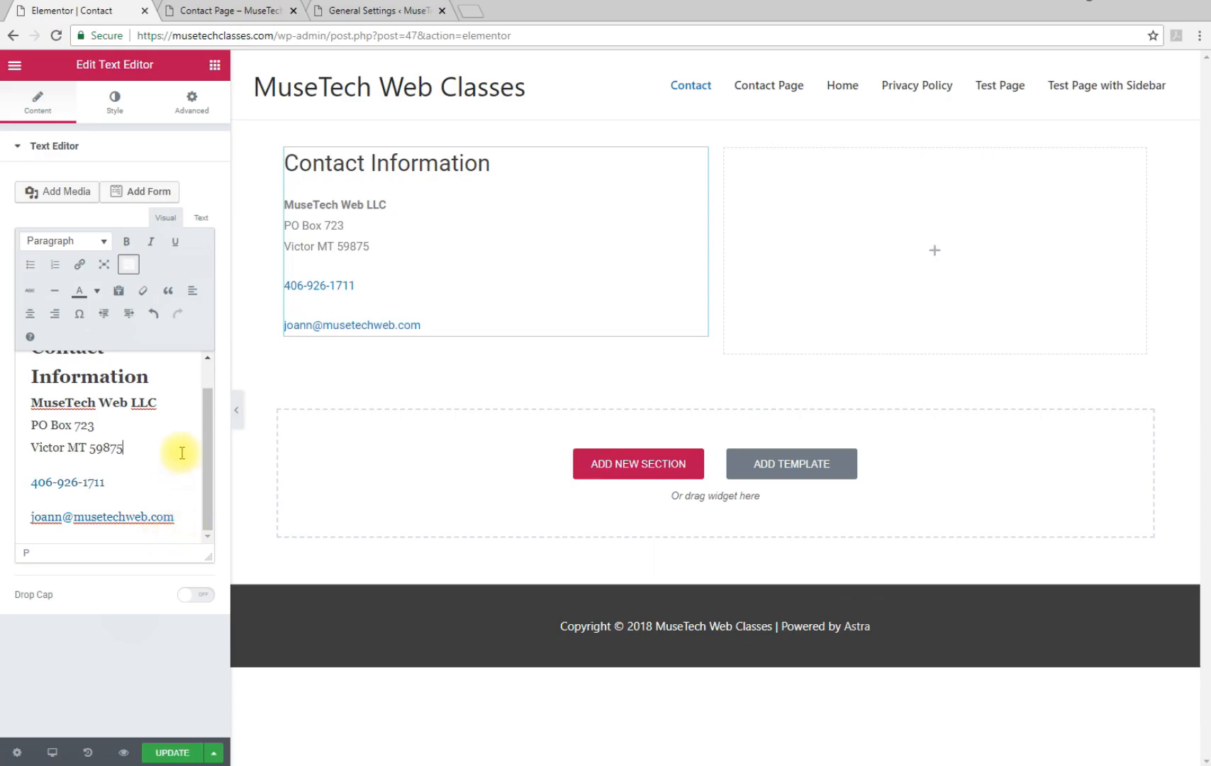
Drop a WPForms widget into the right column and select Contact Form as its form
{"action": "left_click", "coordinate": [922, 244]}
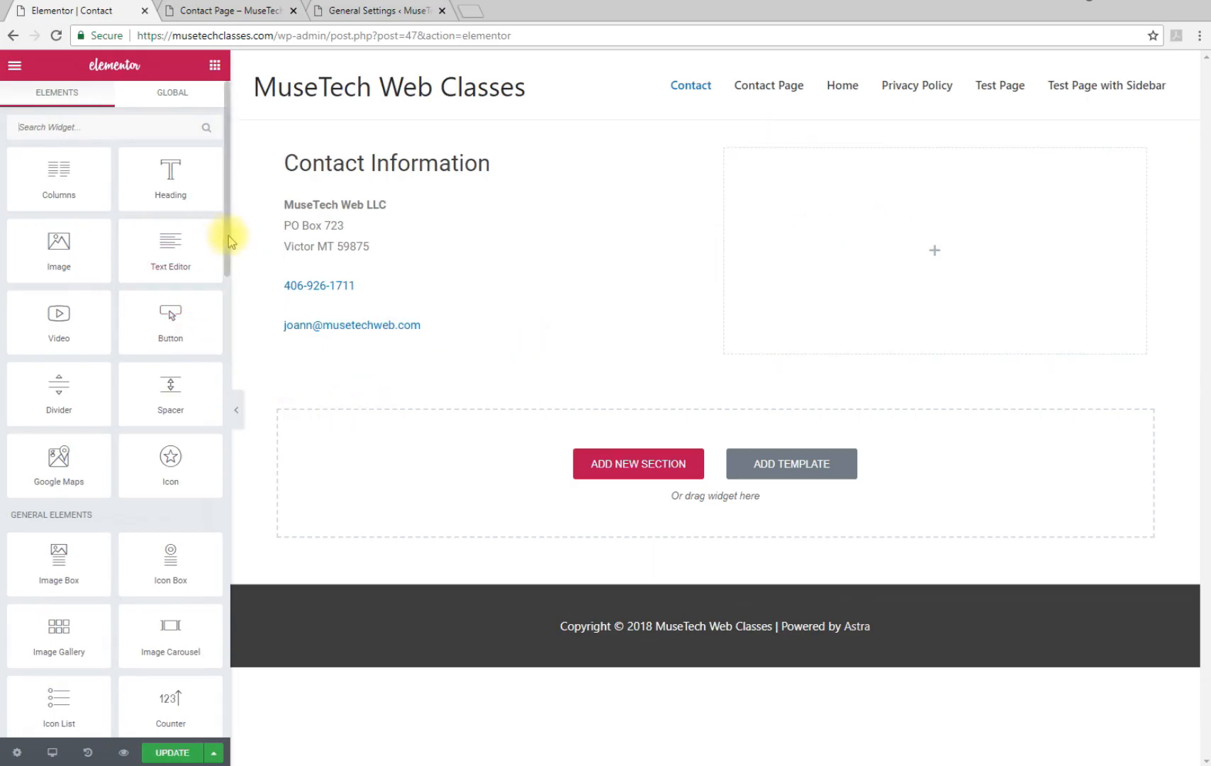
{"action": "left_click_drag", "start_coordinate": [228, 243], "coordinate": [229, 689]}
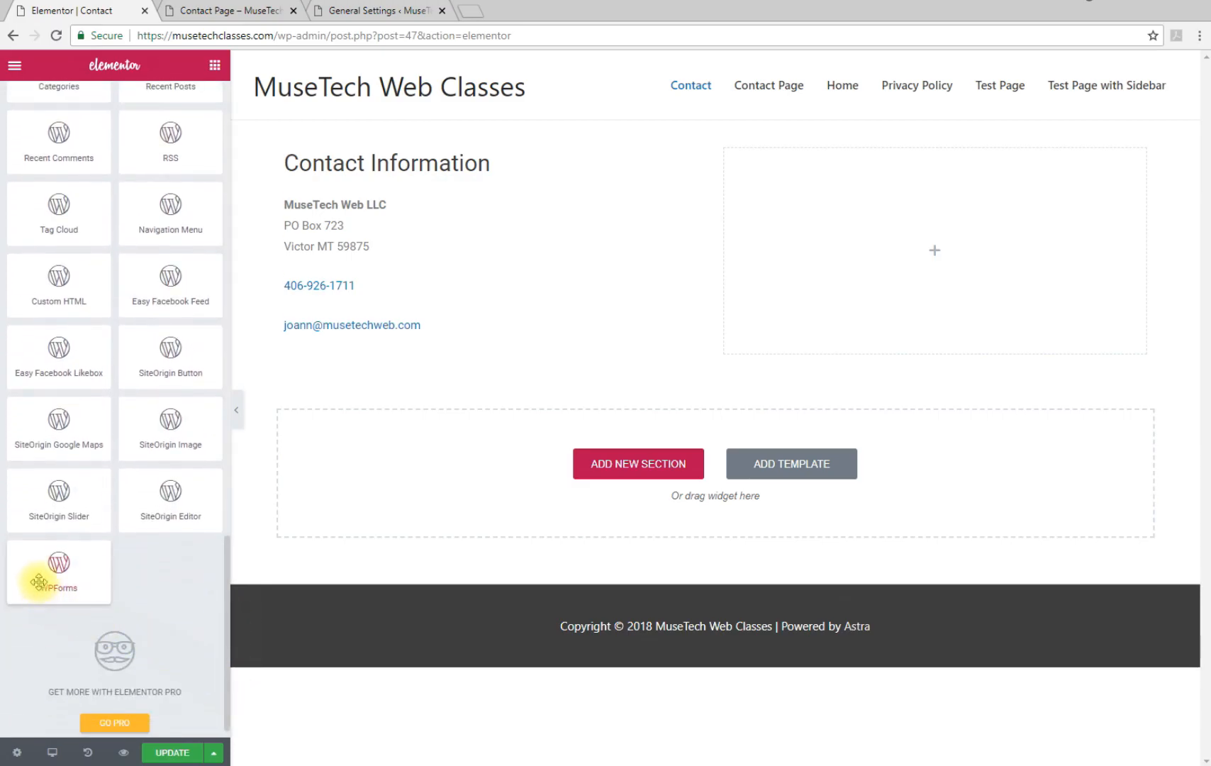
{"action": "left_click_drag", "start_coordinate": [39, 582], "coordinate": [896, 261]}
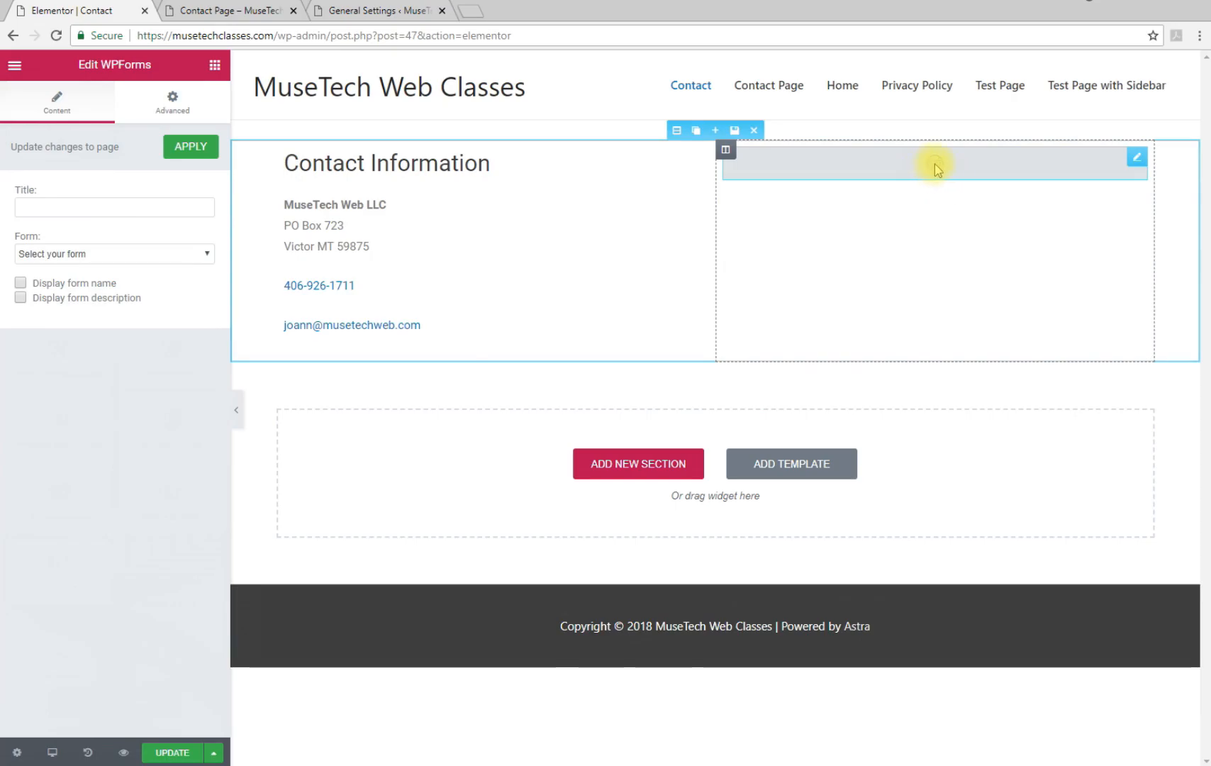
{"action": "left_click", "coordinate": [122, 255]}
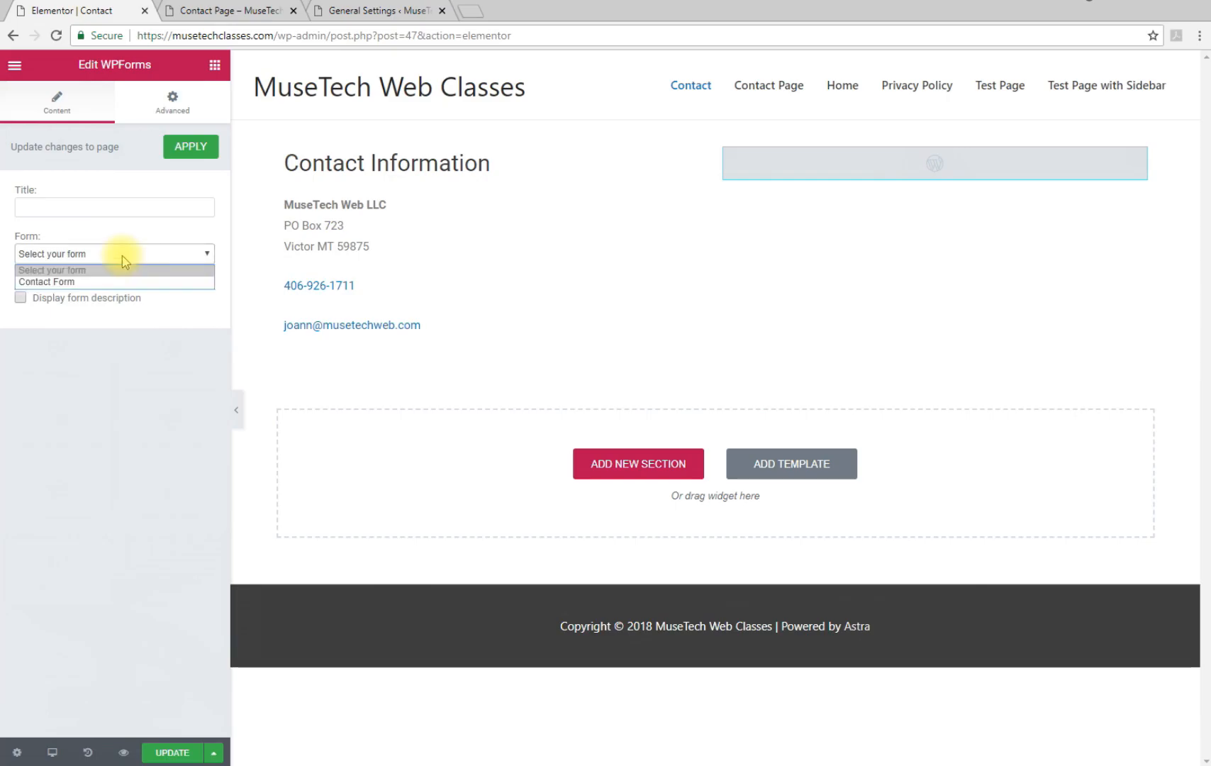
{"action": "left_click", "coordinate": [64, 282]}
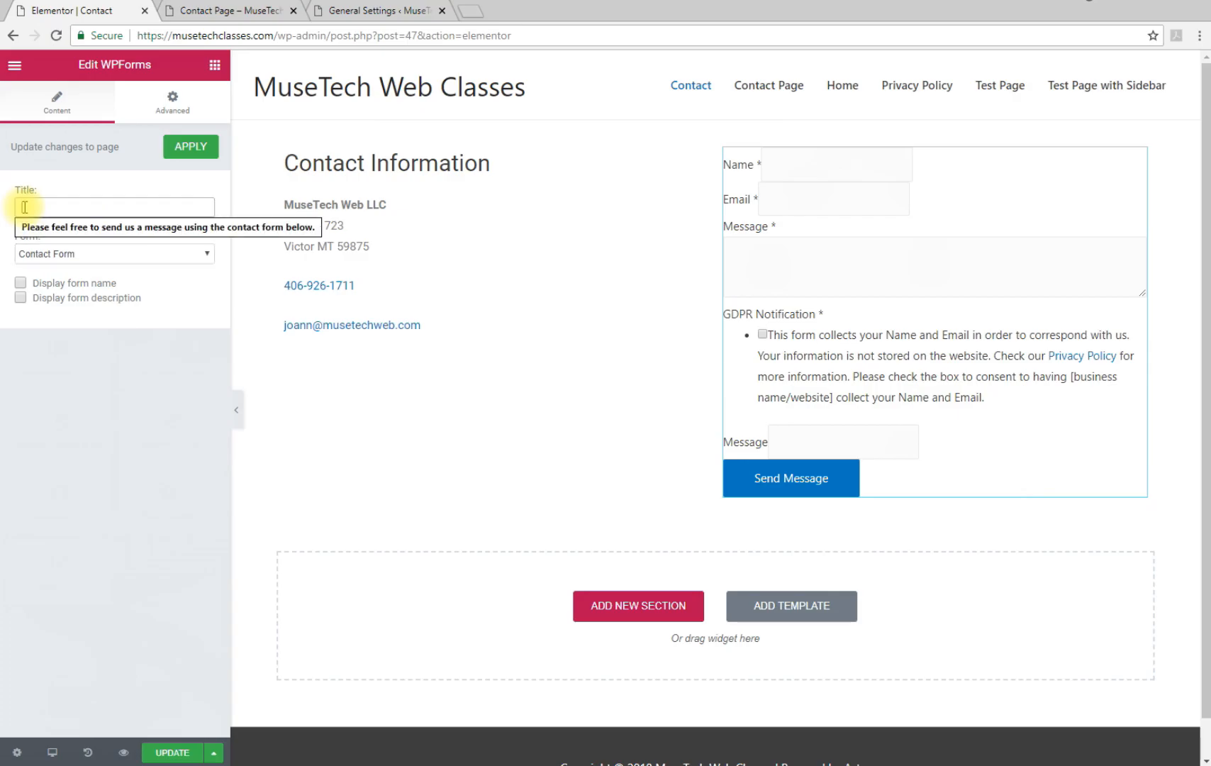
Review the form title's intro sentence and the Contact Information heading's format
{"action": "left_click", "coordinate": [34, 229]}
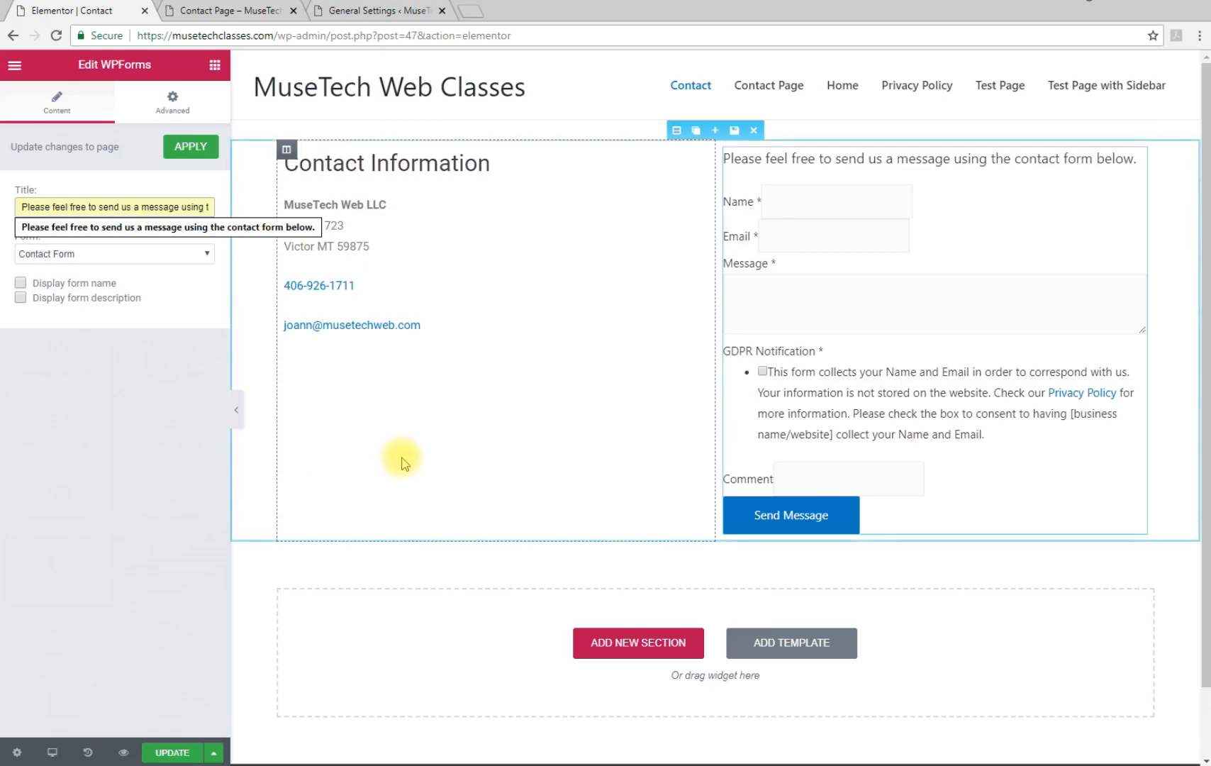
{"action": "left_click", "coordinate": [330, 163]}
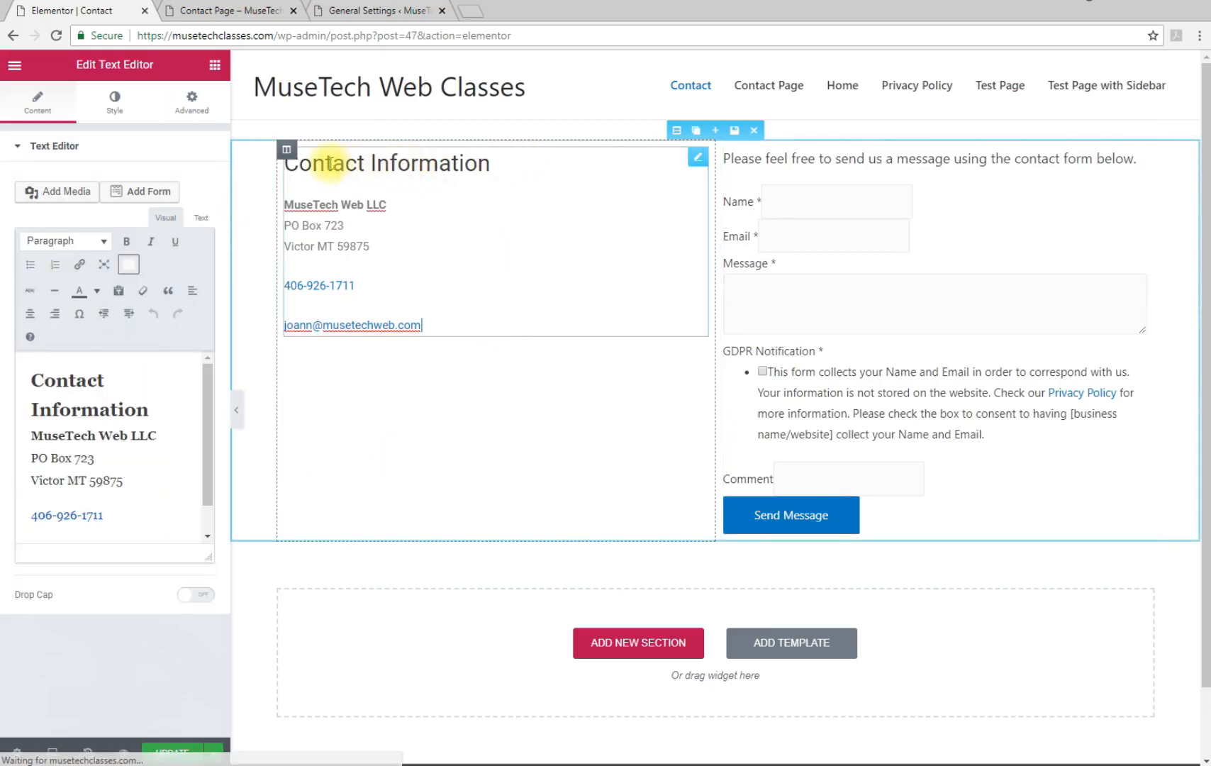
{"action": "left_click", "coordinate": [76, 379]}
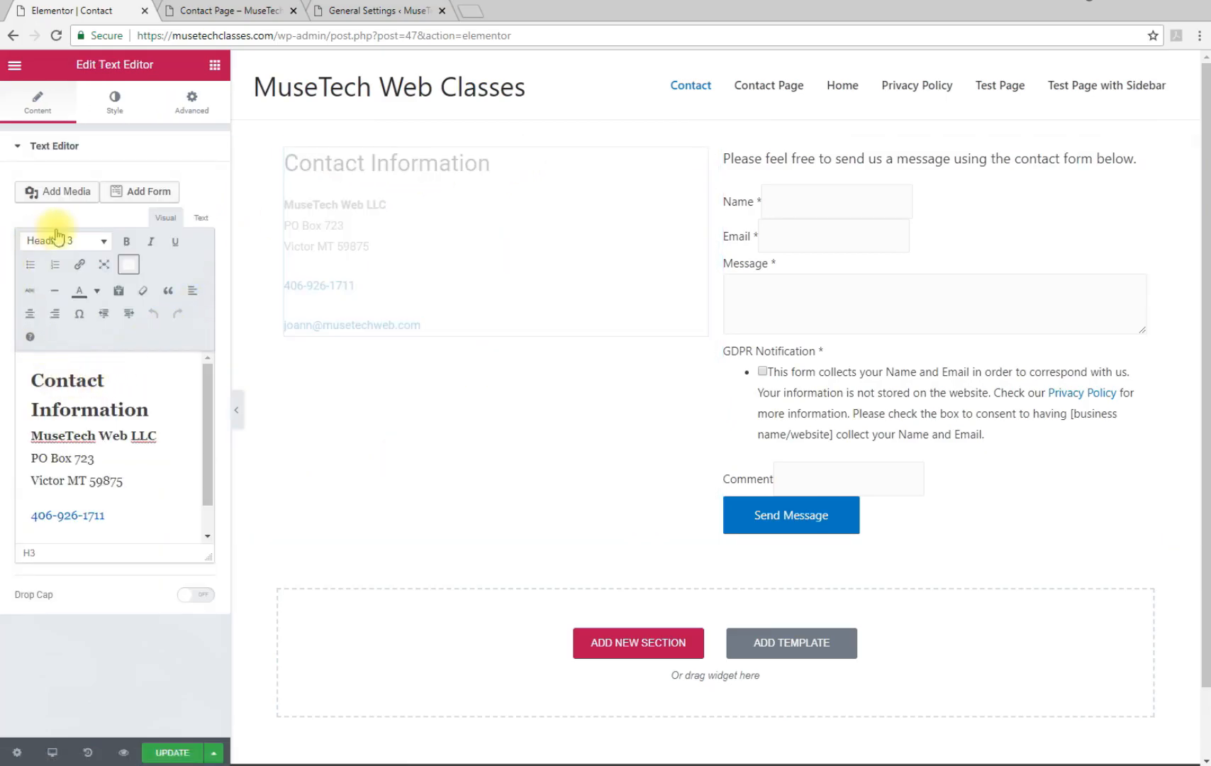
{"action": "left_click", "coordinate": [753, 156]}
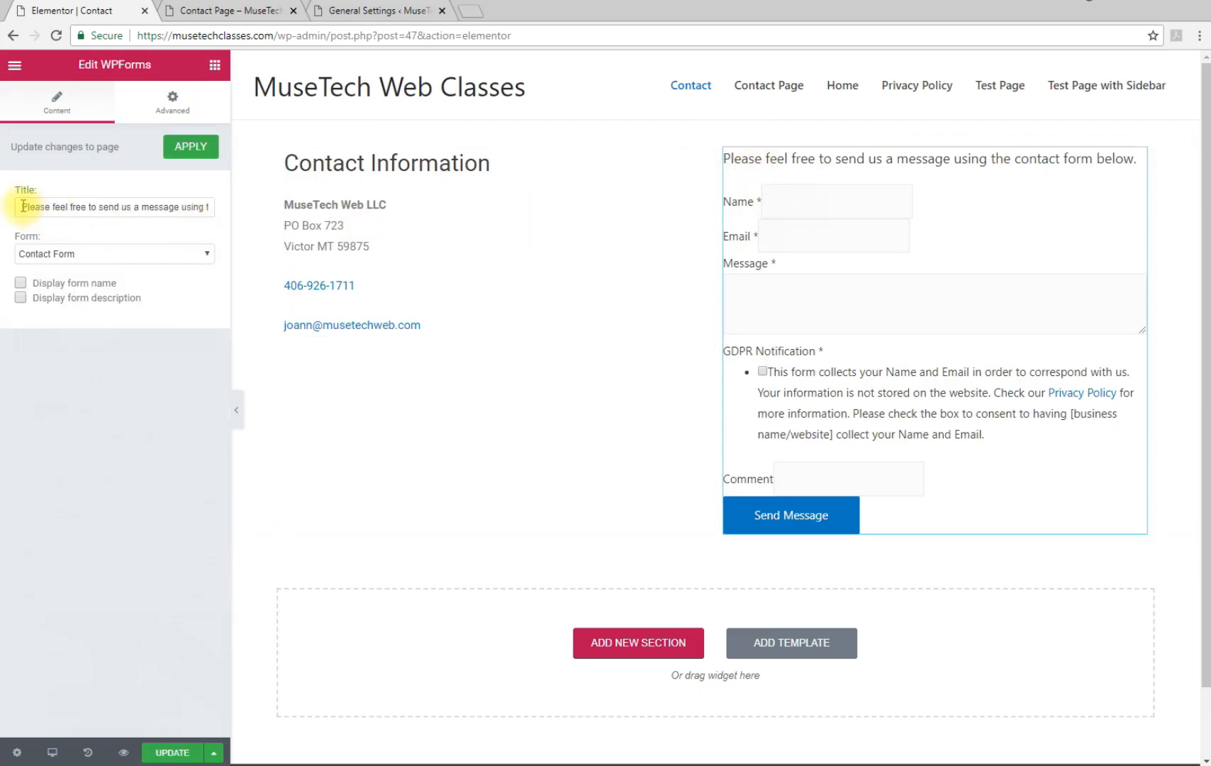
Copy the intro sentence from the form title, then delete the title text
{"action": "left_click_drag", "start_coordinate": [43, 207], "coordinate": [205, 204]}
{"action": "right_click", "coordinate": [209, 207]}
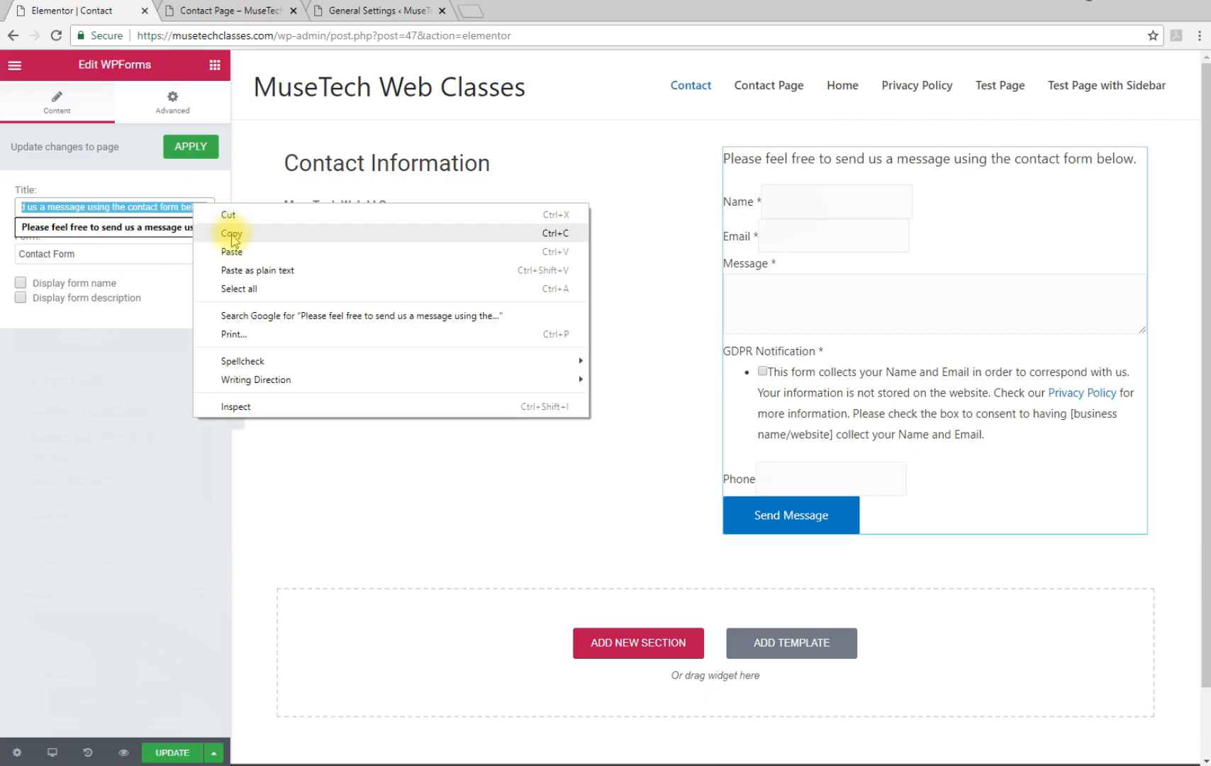
{"action": "left_click", "coordinate": [220, 233]}
{"action": "left_click_drag", "start_coordinate": [207, 206], "coordinate": [3, 238]}
{"action": "key", "text": "BackSpace"}
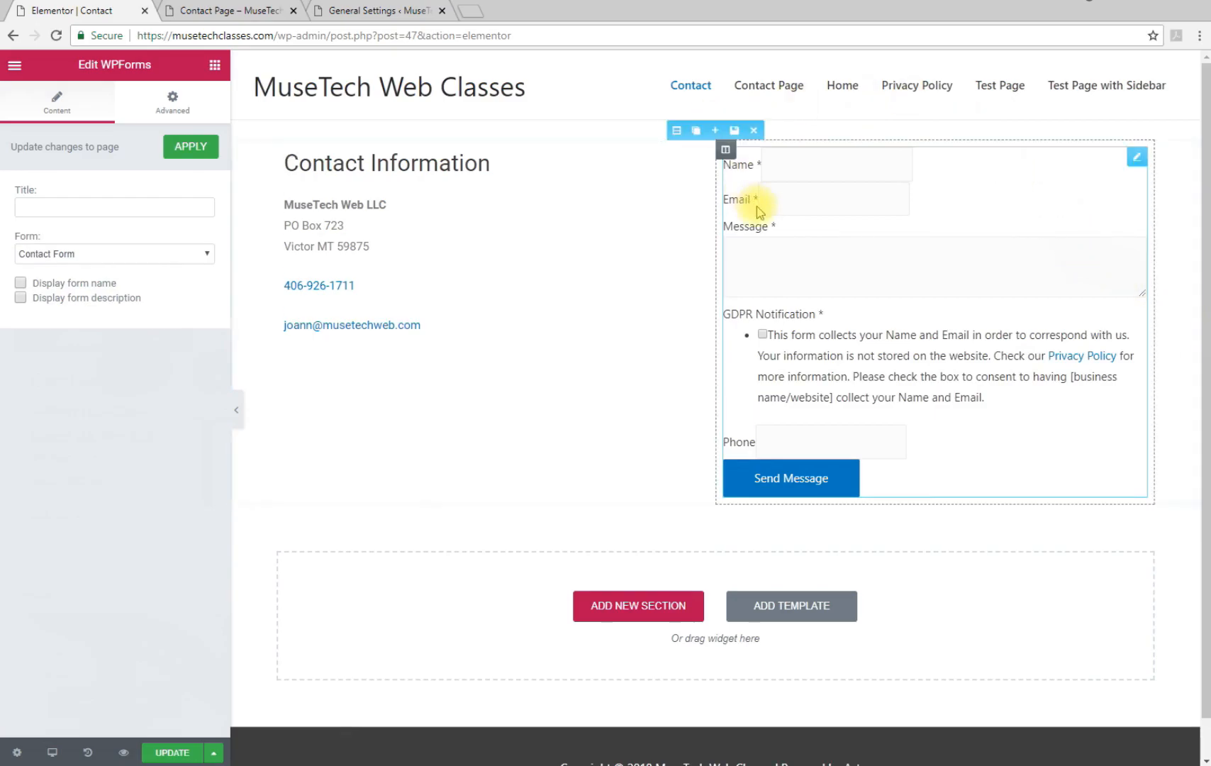
Select the right column and bring up the Elements widget list
{"action": "mouse_move", "coordinate": [724, 150]}
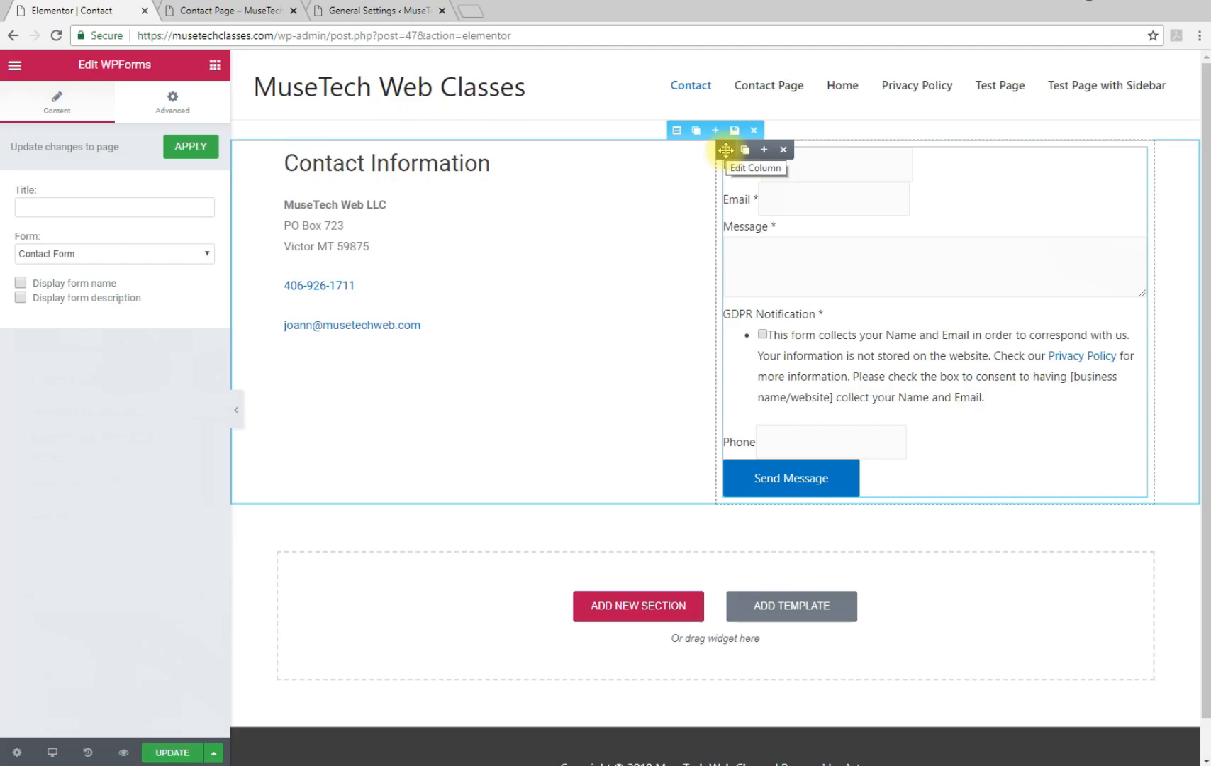
{"action": "left_click", "coordinate": [725, 150]}
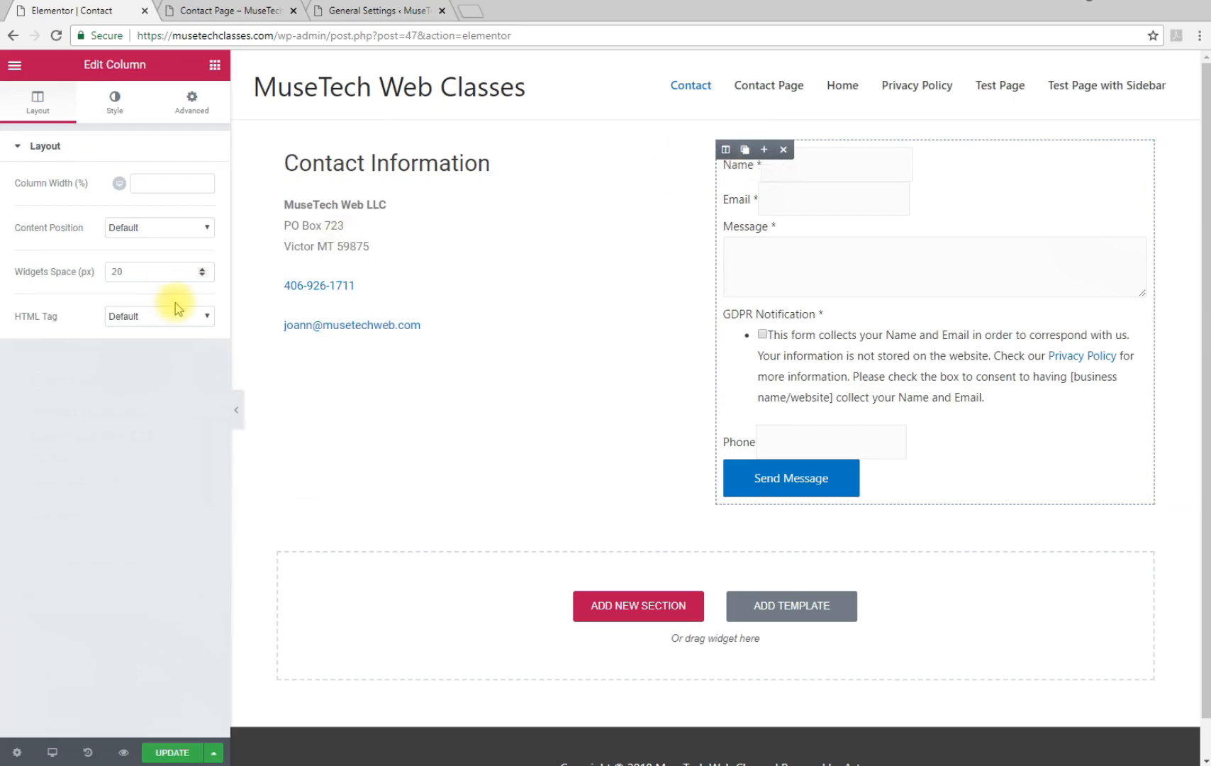
{"action": "left_click", "coordinate": [215, 67]}
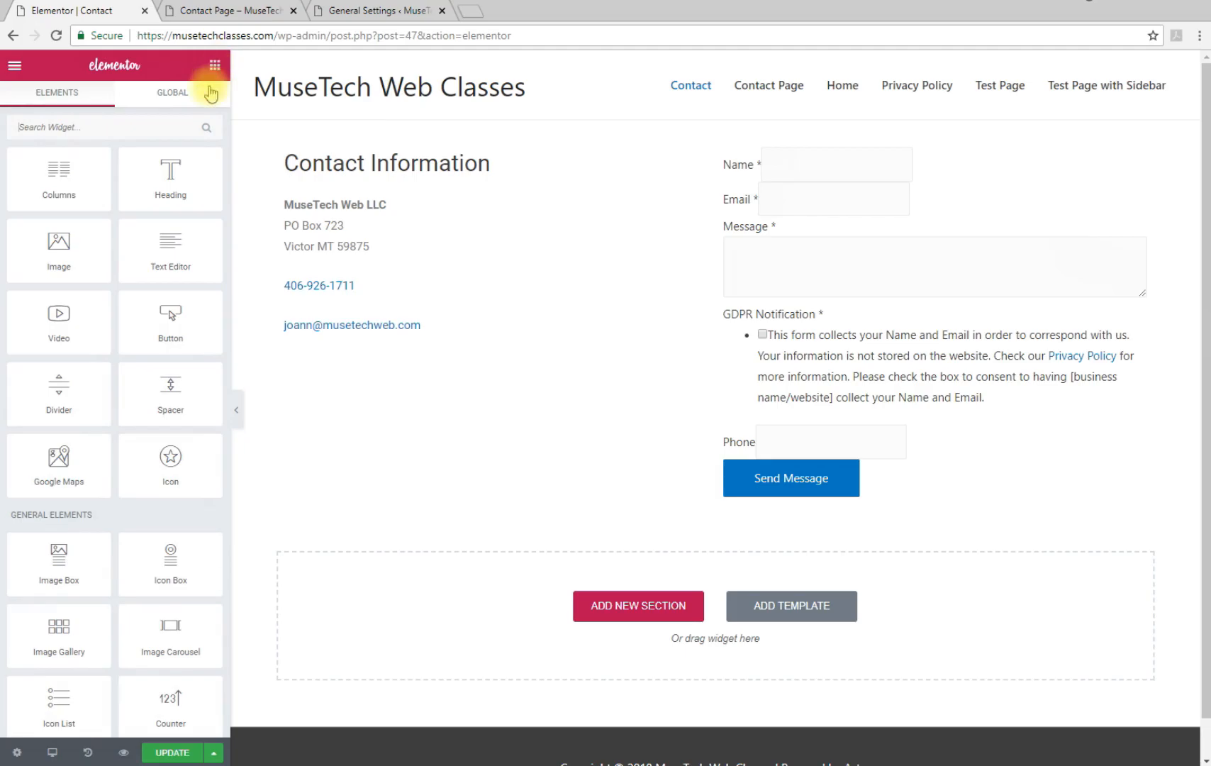
Add a Text Editor block above the form and paste the intro sentence into it
{"action": "left_click_drag", "start_coordinate": [163, 249], "coordinate": [794, 161]}
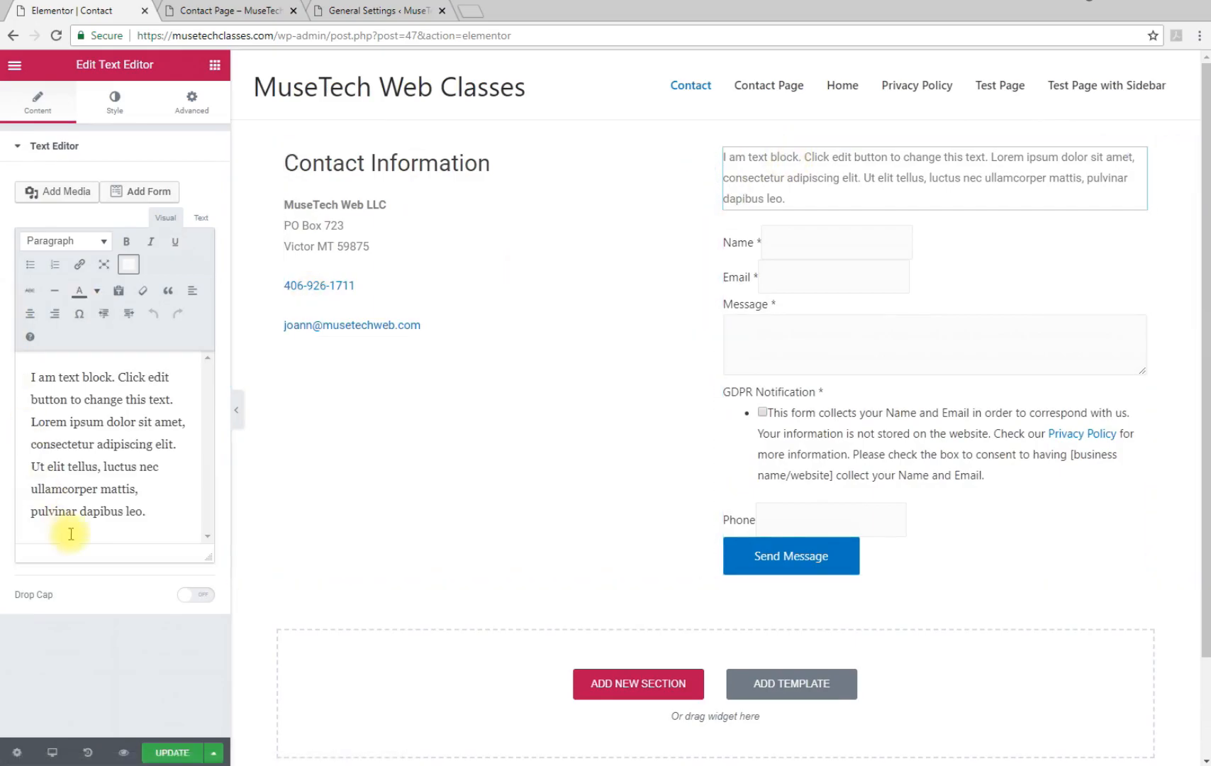
{"action": "left_click_drag", "start_coordinate": [172, 510], "coordinate": [9, 374]}
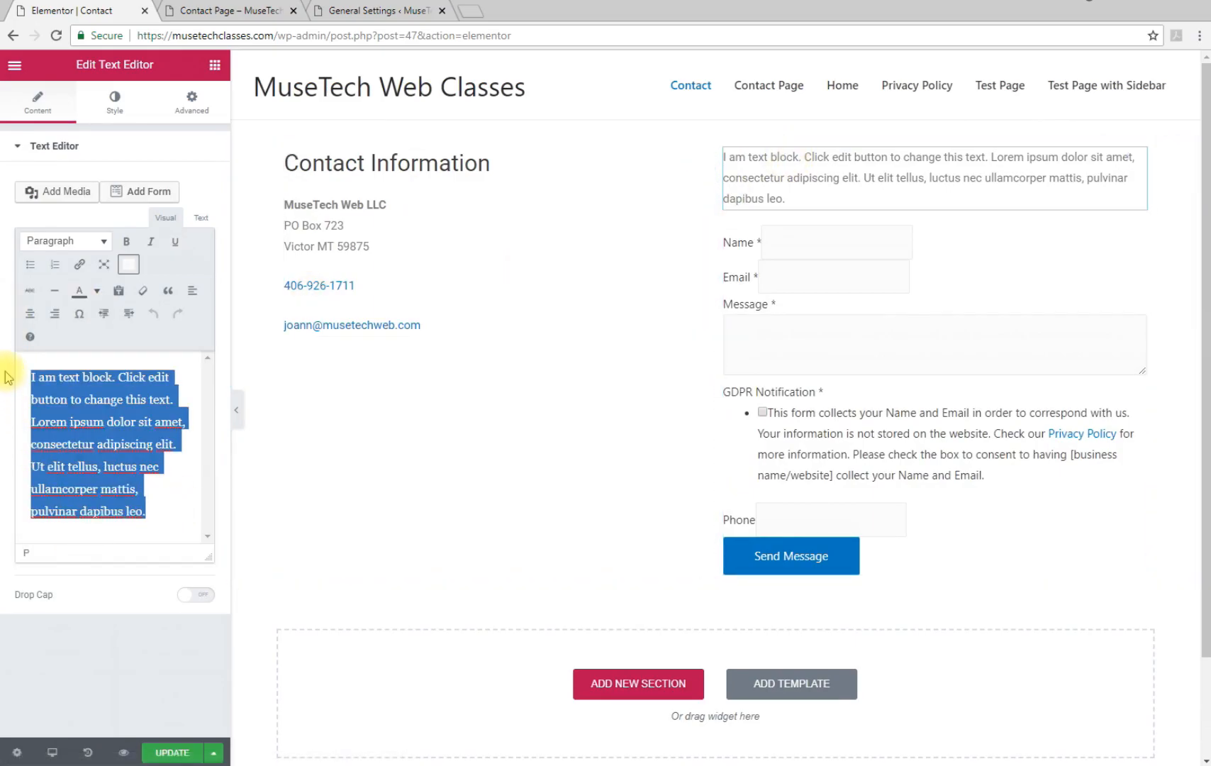
{"action": "key", "text": "BackSpace"}
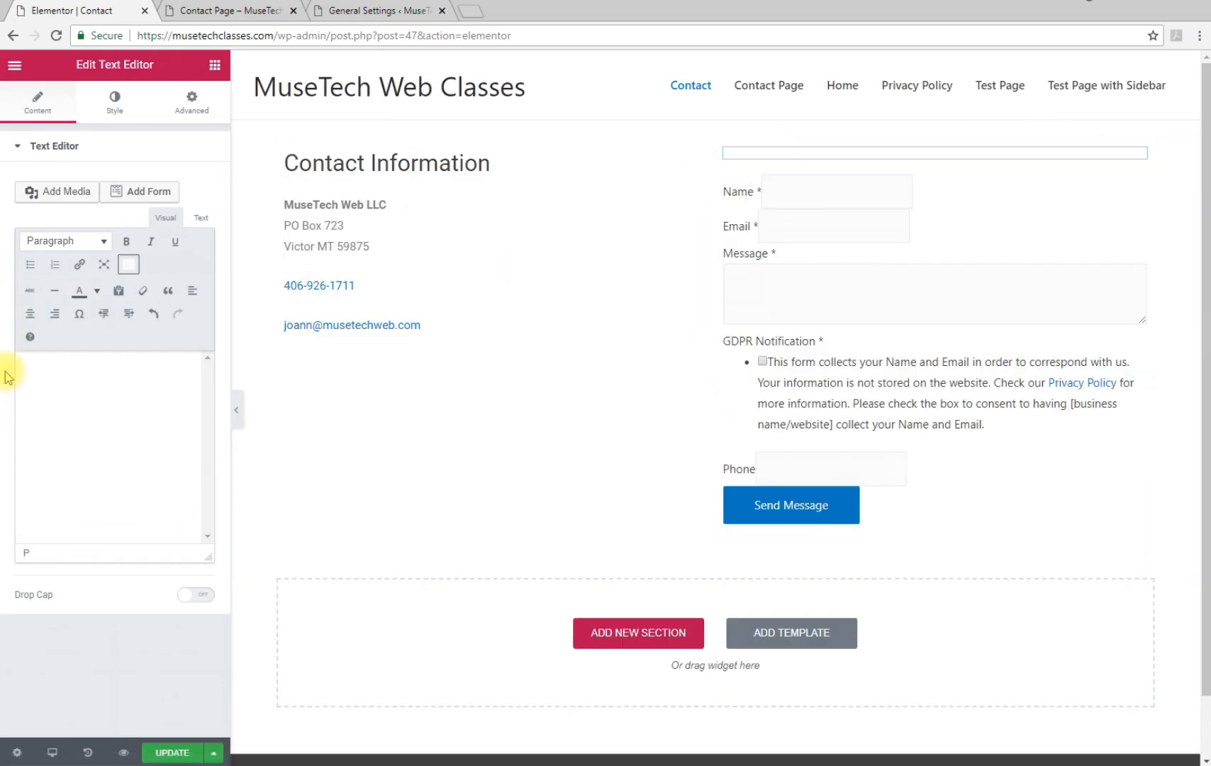
{"action": "key", "text": "ctrl+v"}
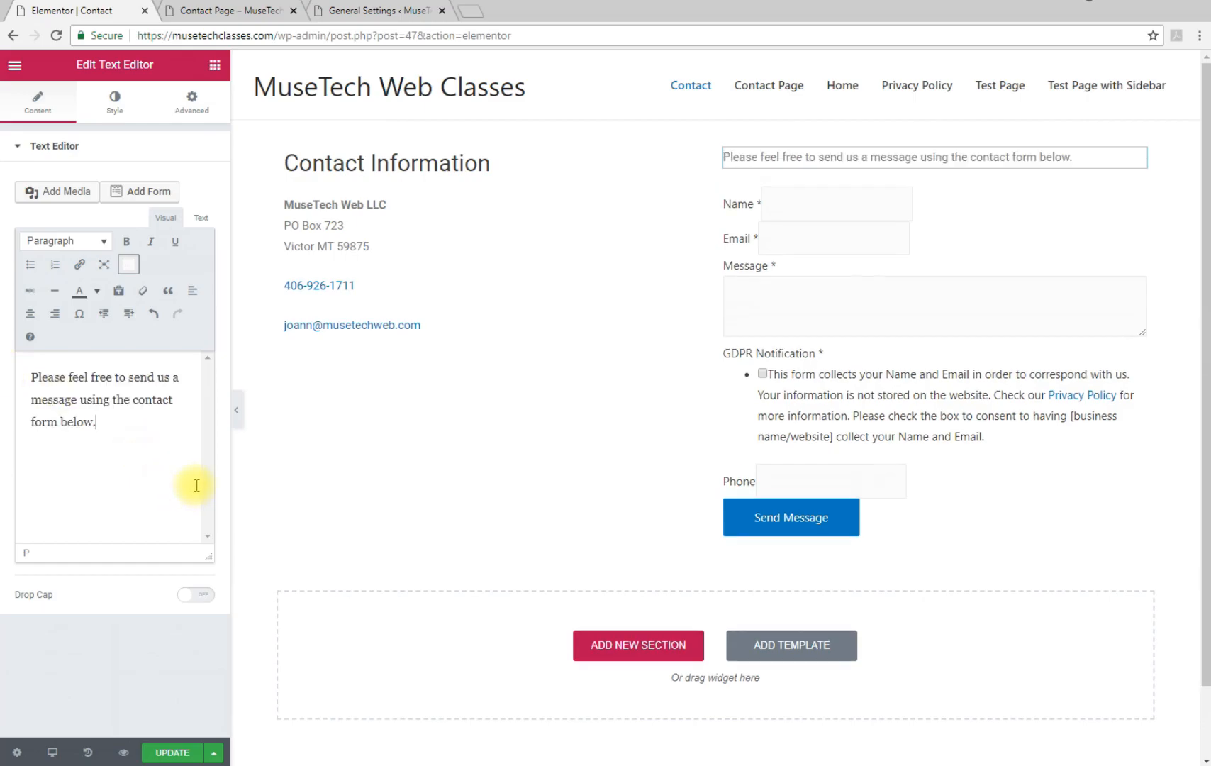
Format the intro sentence as Heading 3 and widen the form column to 65.6%
{"action": "left_click_drag", "start_coordinate": [122, 425], "coordinate": [35, 372]}
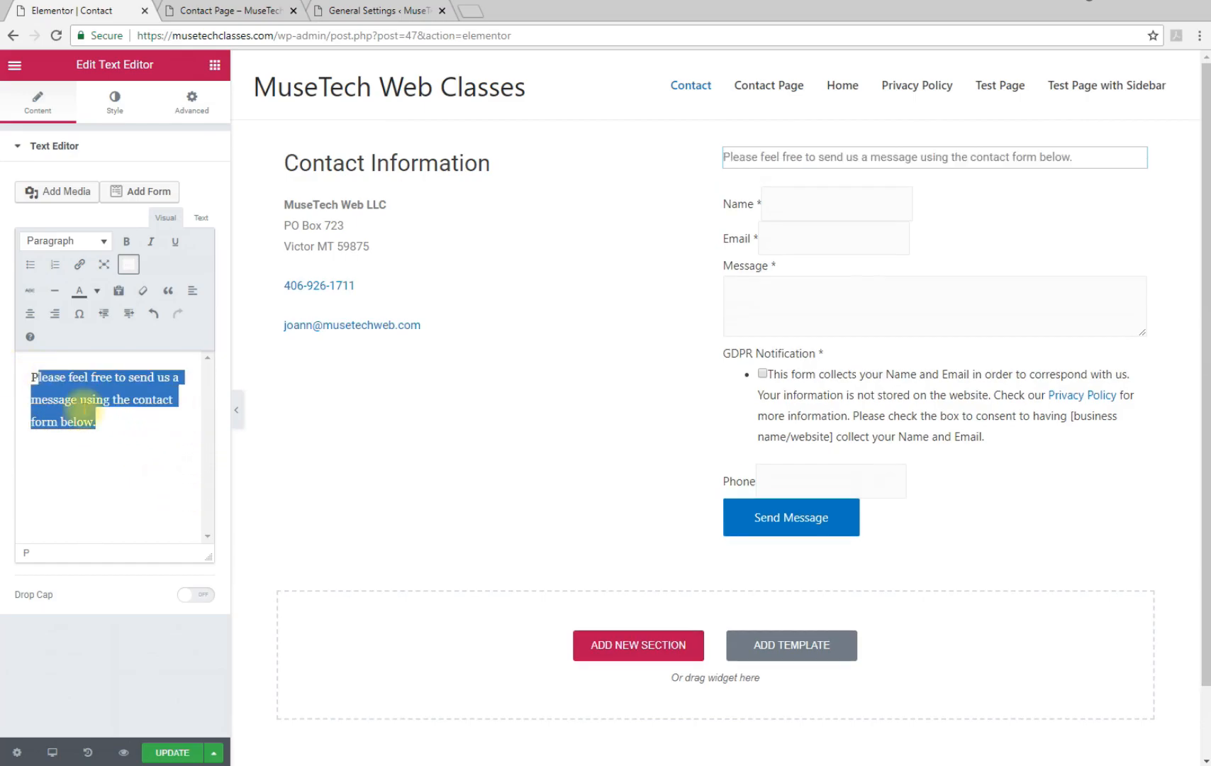
{"action": "left_click", "coordinate": [123, 422]}
{"action": "left_click_drag", "start_coordinate": [99, 427], "coordinate": [28, 374]}
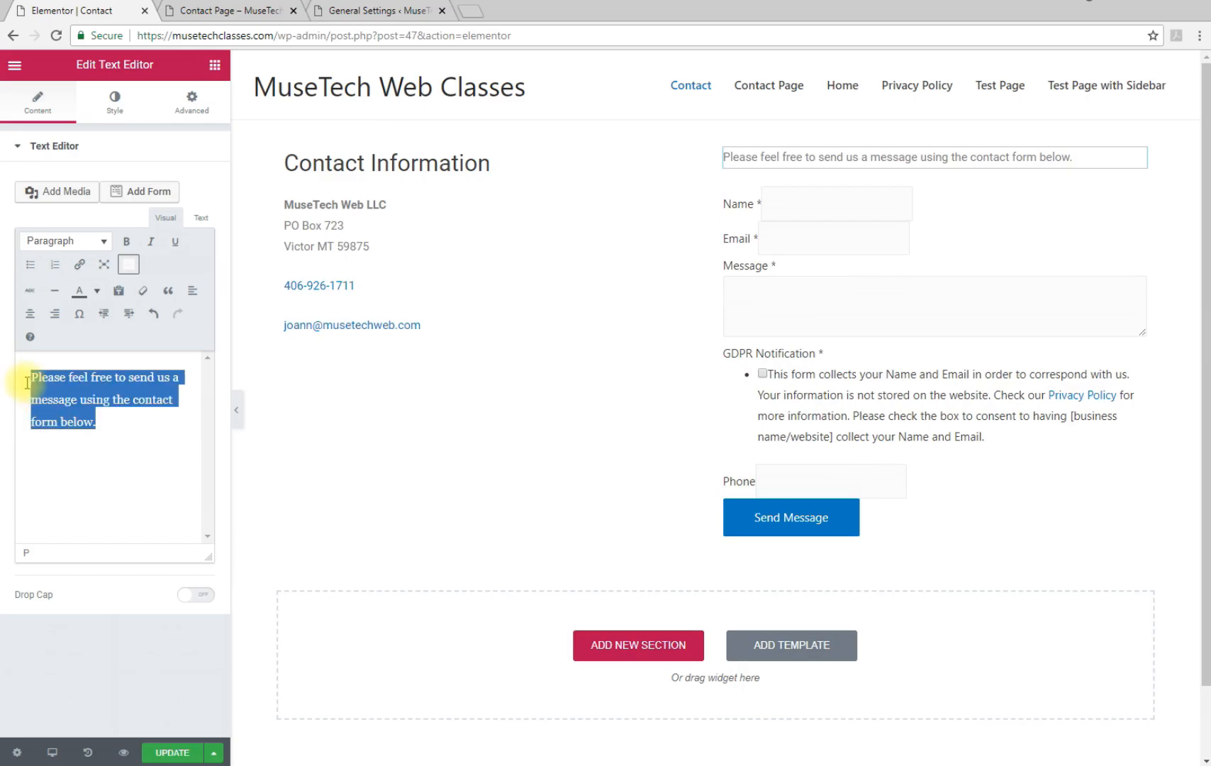
{"action": "left_click", "coordinate": [51, 241]}
{"action": "left_click", "coordinate": [54, 354]}
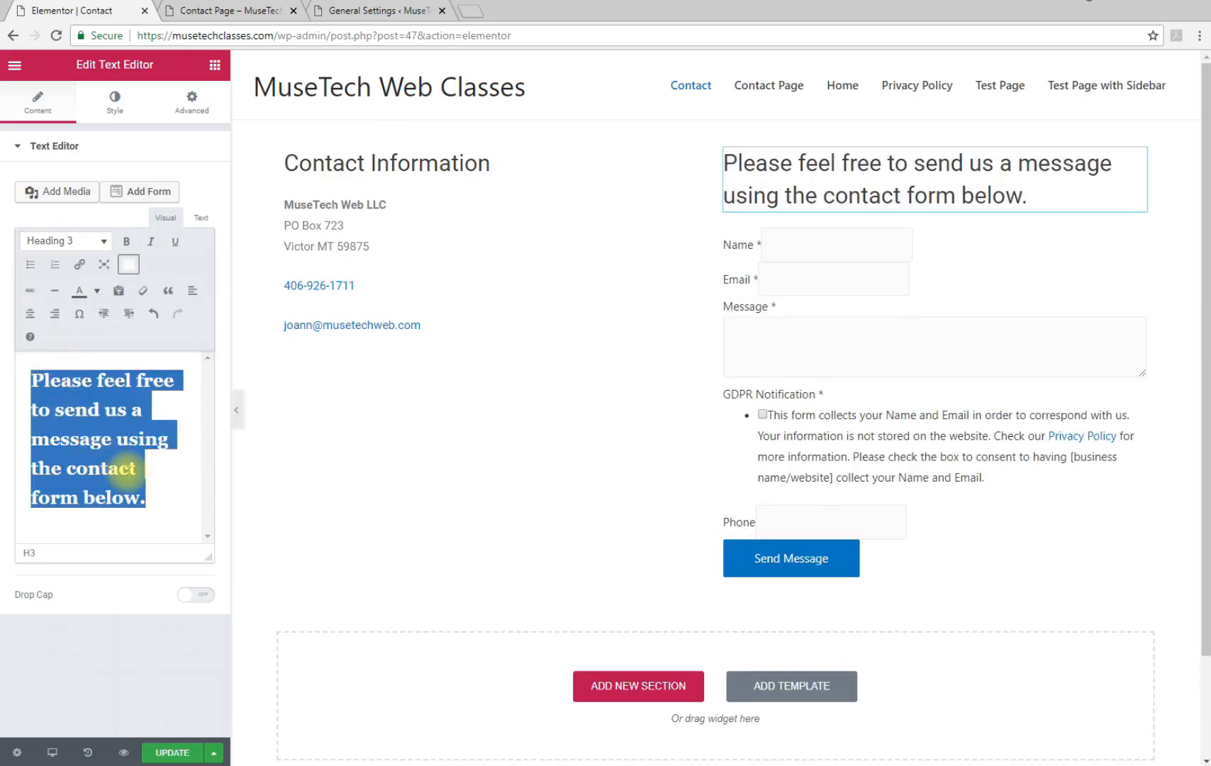
{"action": "left_click", "coordinate": [180, 511]}
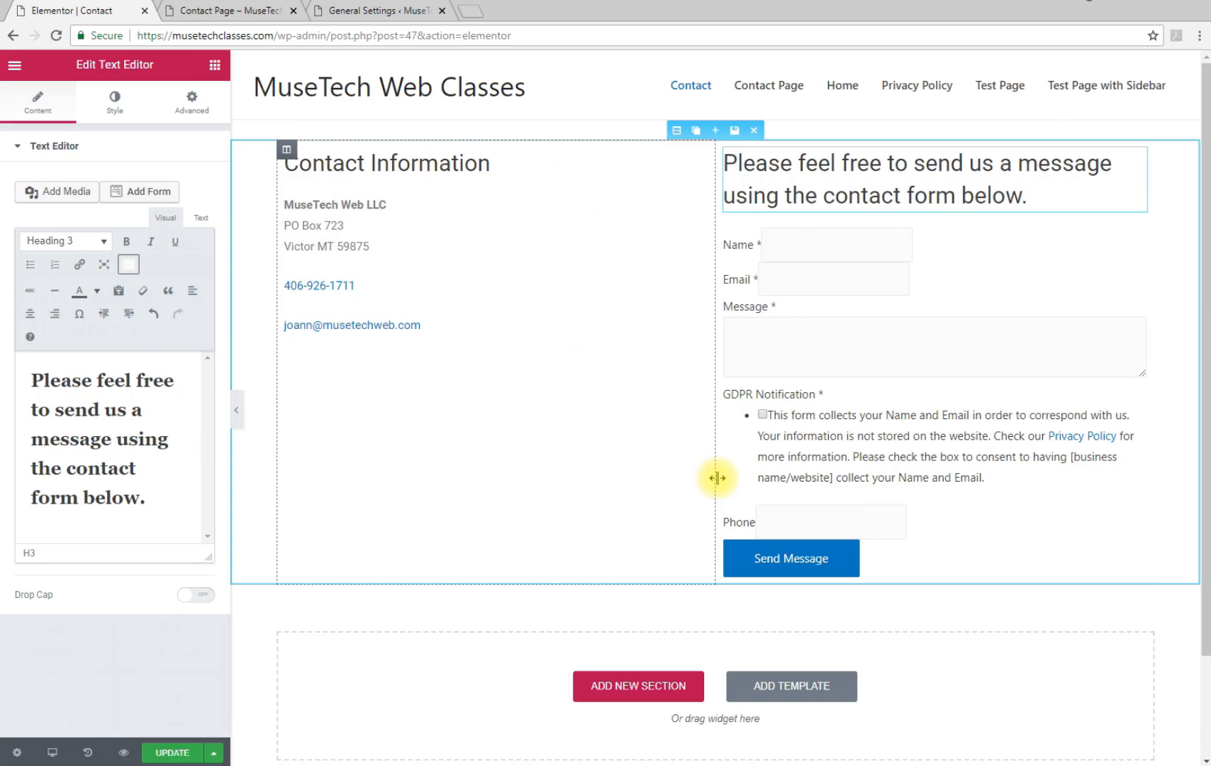
{"action": "left_click_drag", "start_coordinate": [716, 478], "coordinate": [599, 487]}
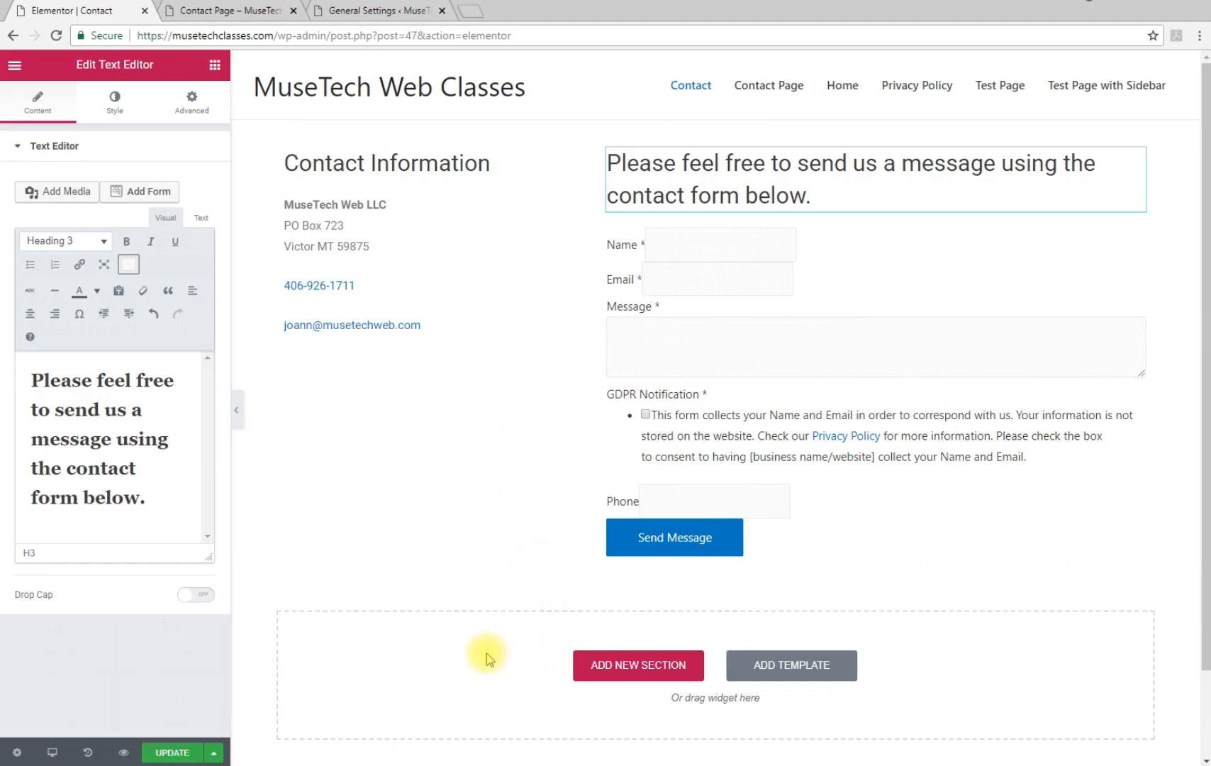
Add a one-column section below the form and drop a Google Maps widget into it
{"action": "left_click", "coordinate": [662, 670]}
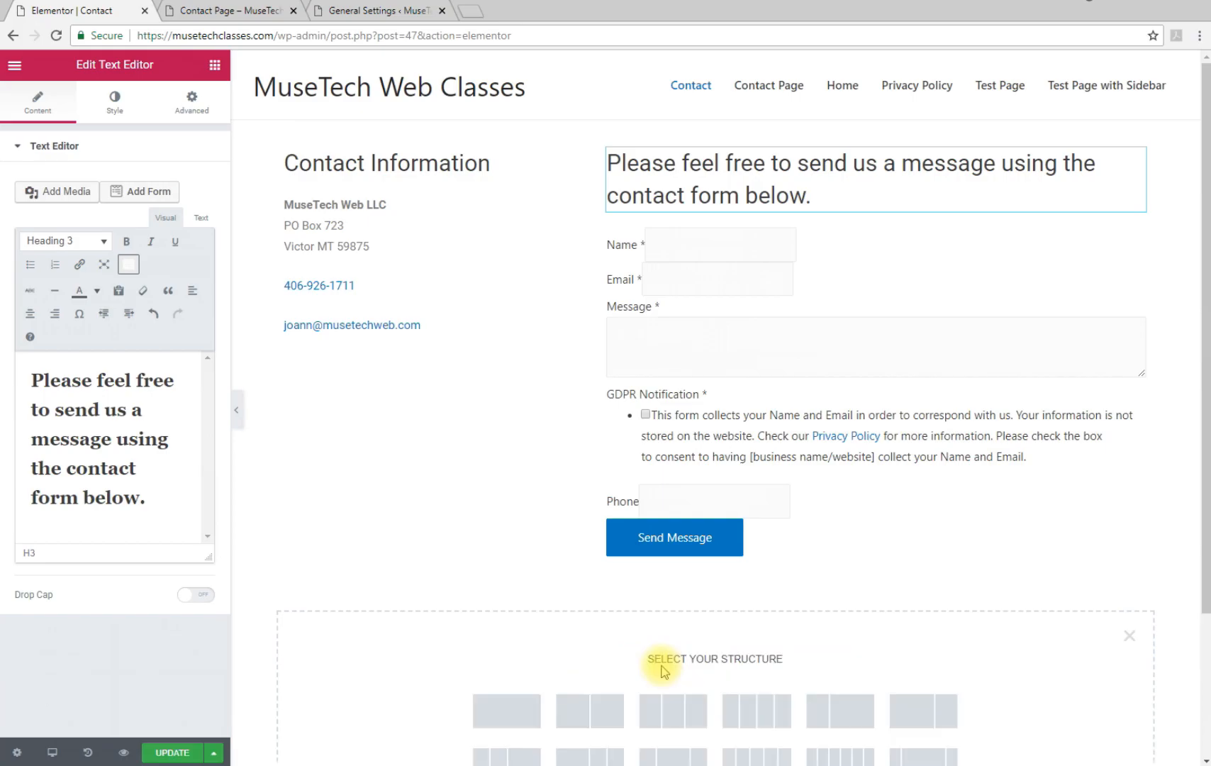
{"action": "left_click", "coordinate": [516, 718]}
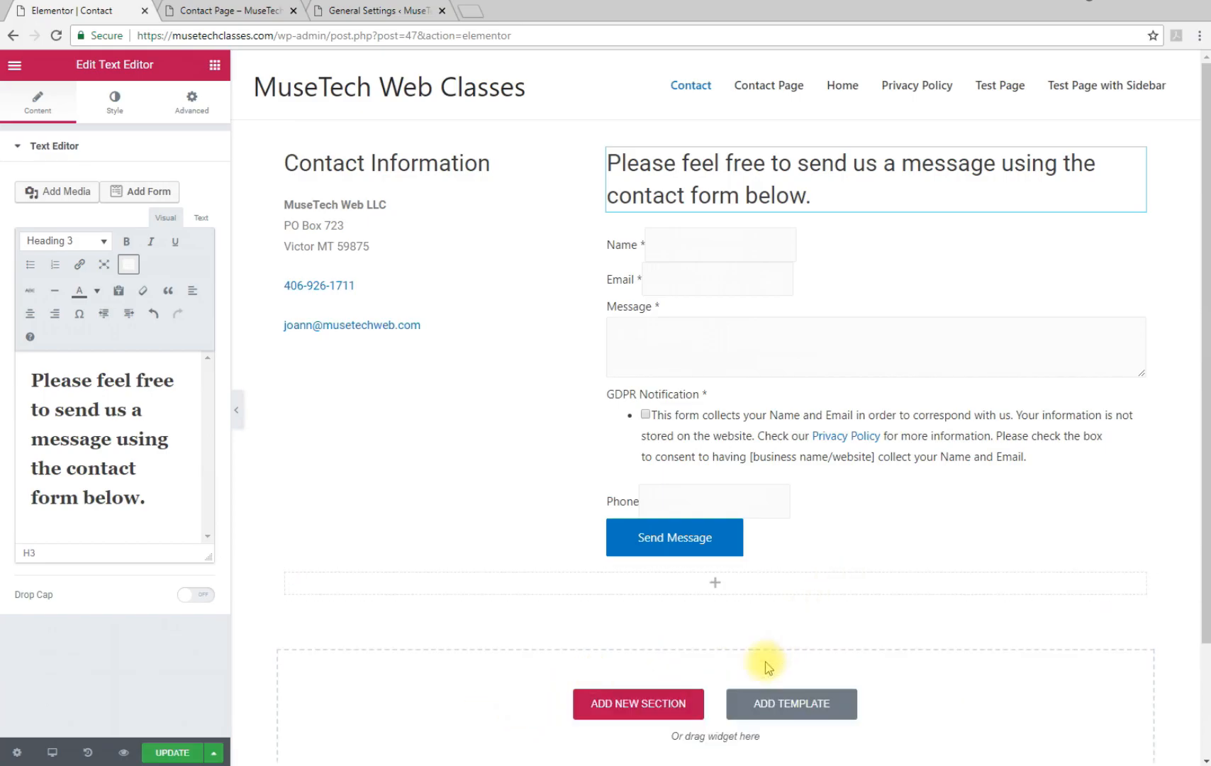
{"action": "left_click", "coordinate": [715, 586]}
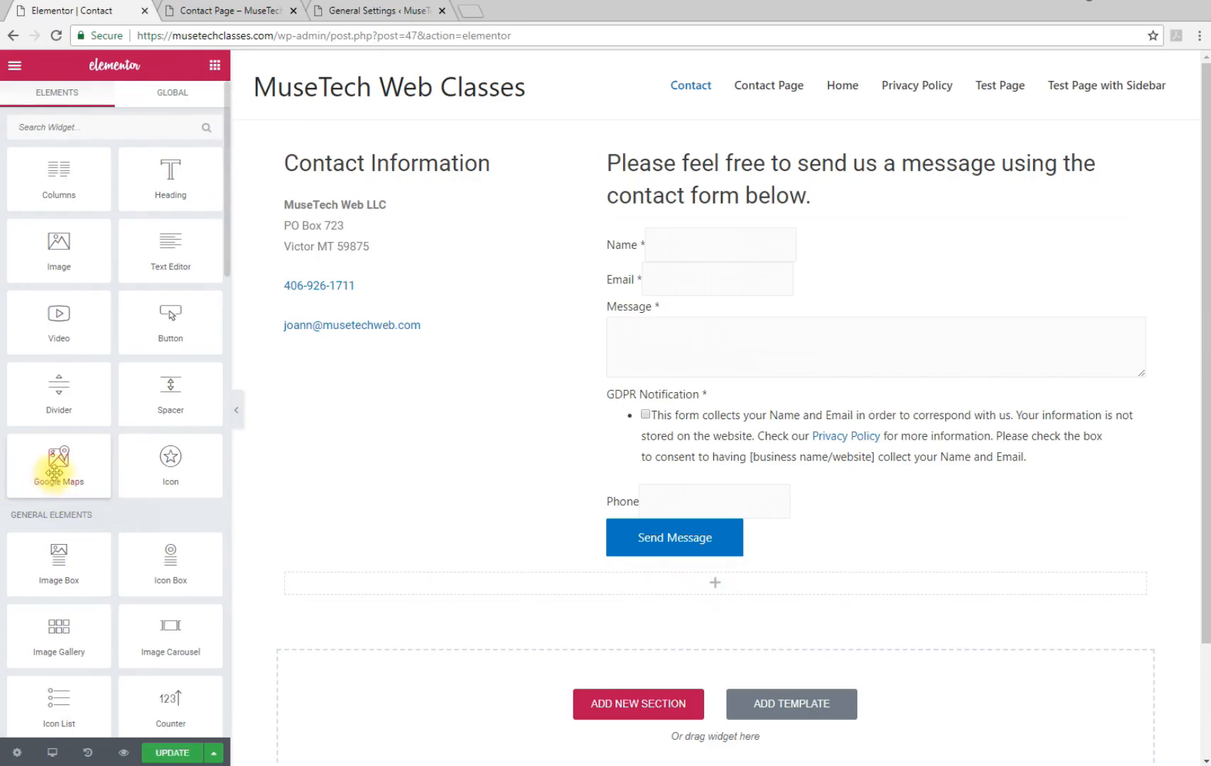
{"action": "left_click_drag", "start_coordinate": [55, 471], "coordinate": [683, 590]}
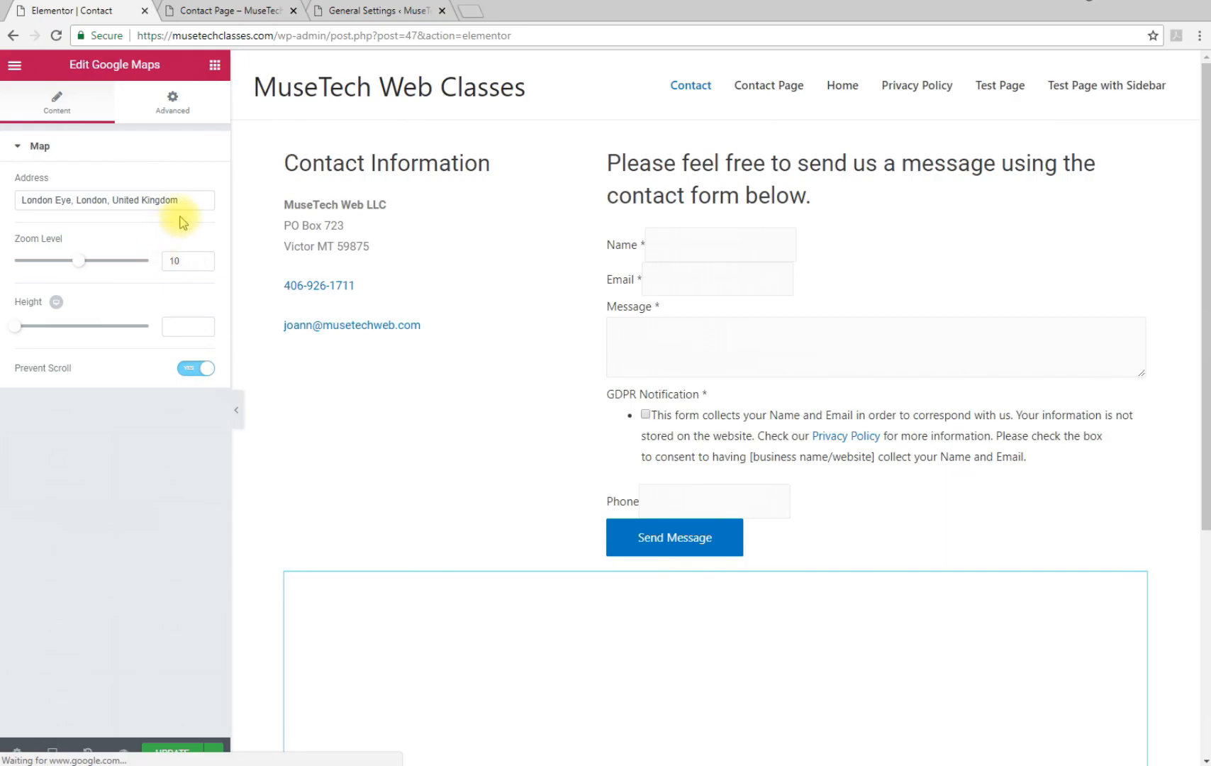
Replace the map's London Eye address with 'Victor, Montana'
{"action": "left_click", "coordinate": [187, 198]}
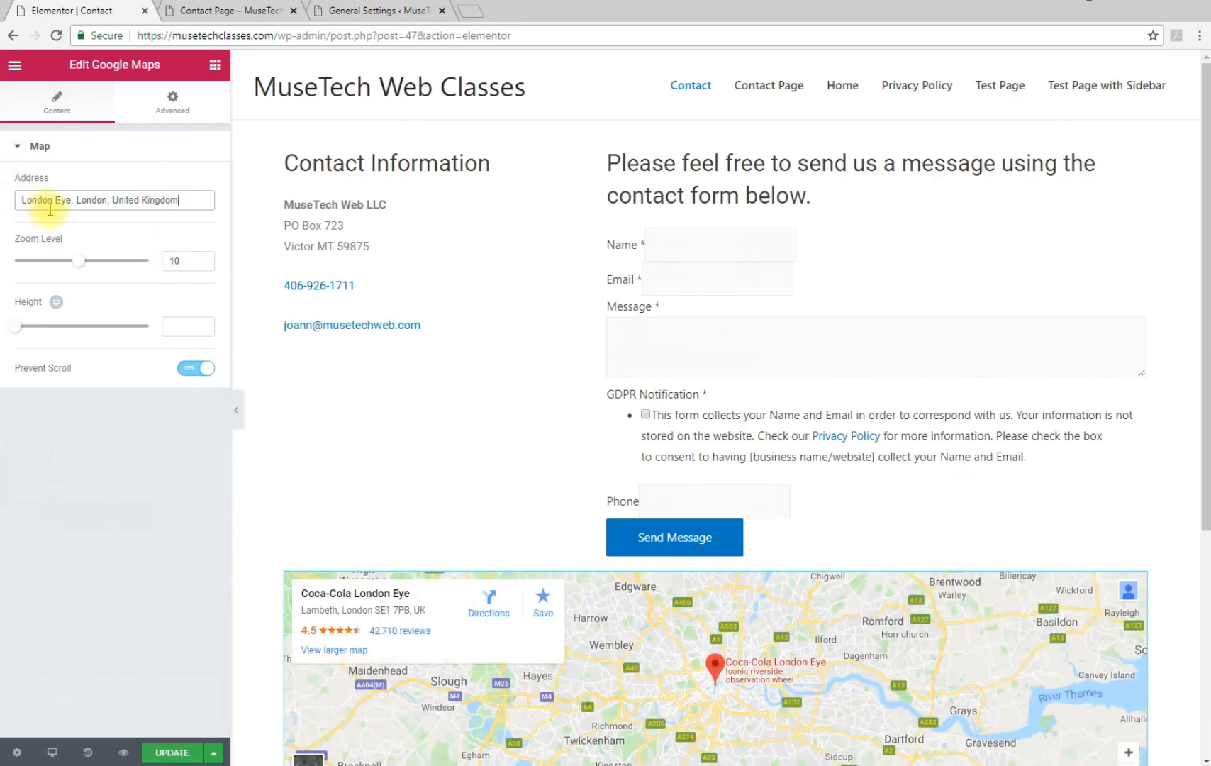
{"action": "left_click_drag", "start_coordinate": [187, 202], "coordinate": [6, 208]}
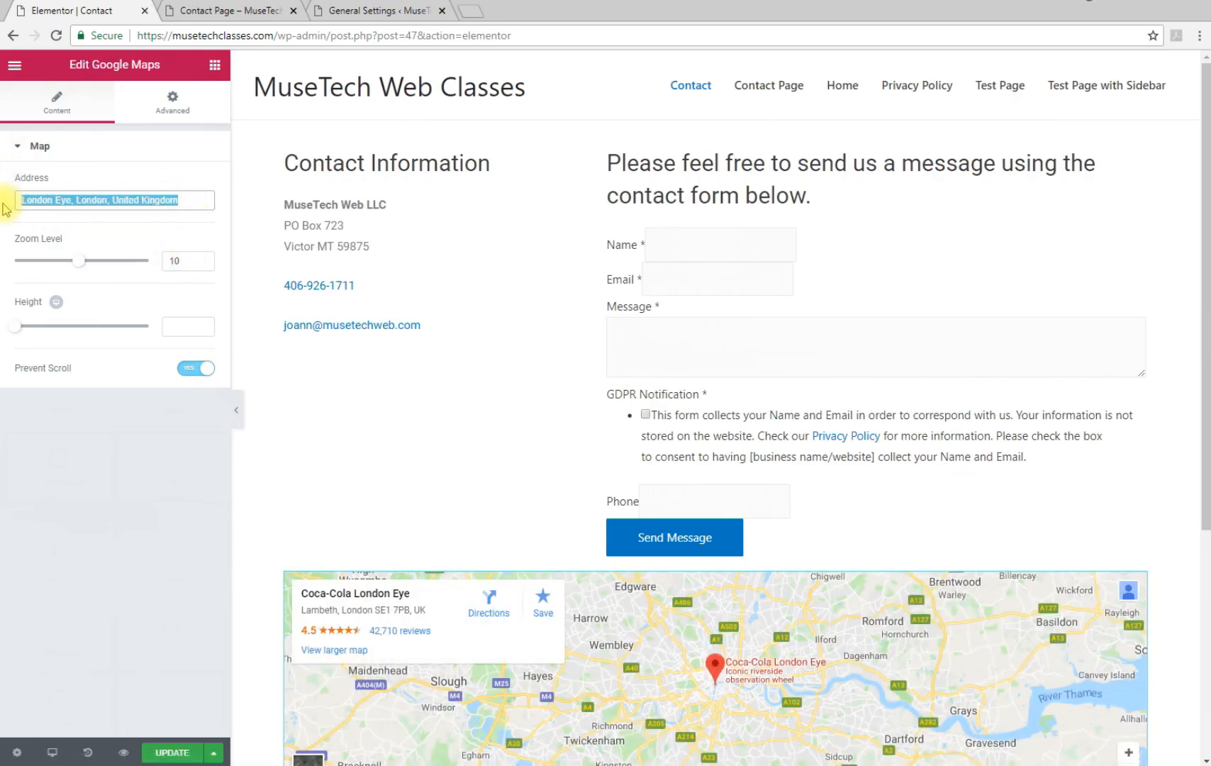
{"action": "type", "text": "Vic"}
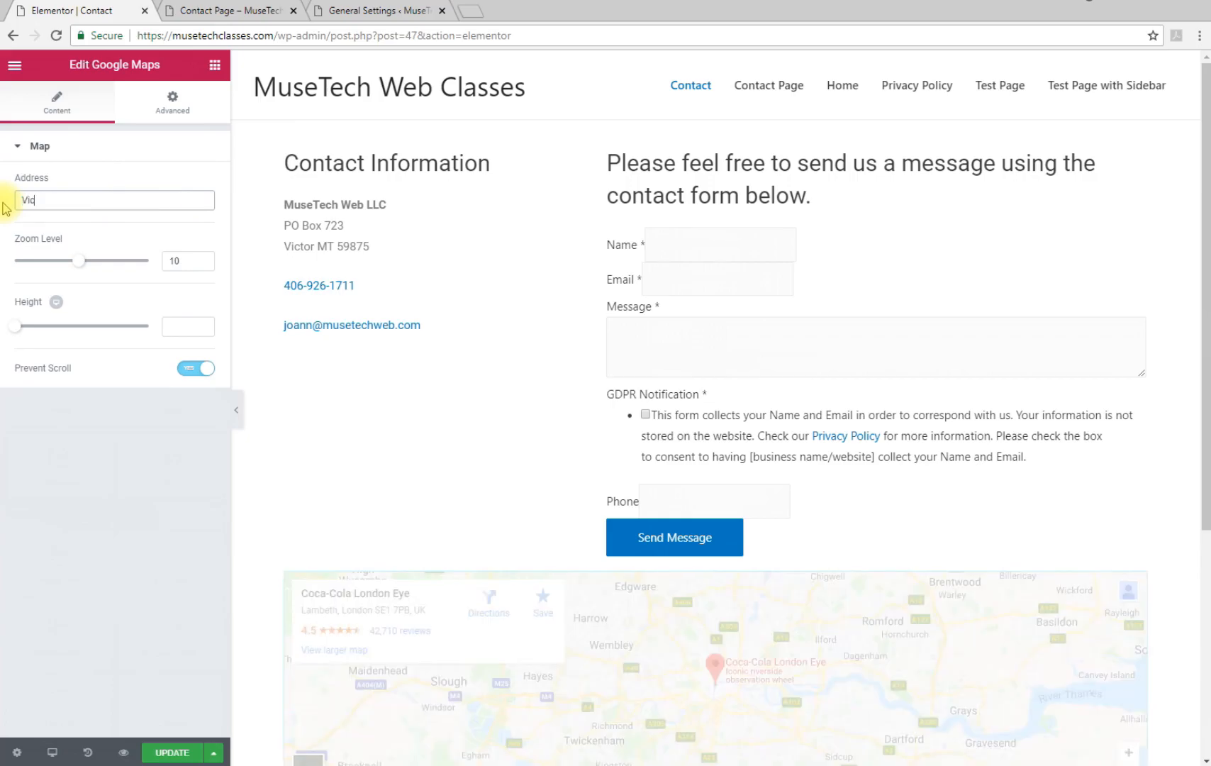
{"action": "type", "text": "tor, Mont"}
{"action": "key", "text": "BackSpace"}
{"action": "type", "text": "ana"}
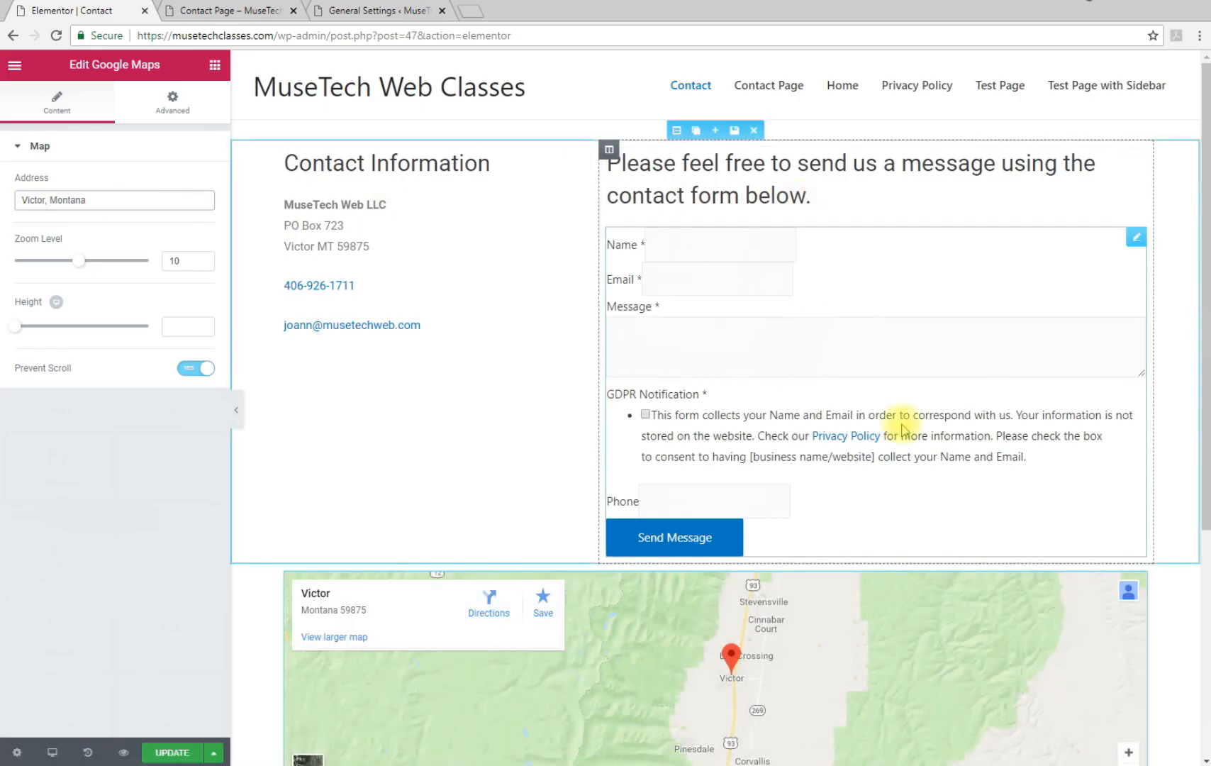
Zoom the map in, raise its height to 410, and save the page
{"action": "left_click_drag", "start_coordinate": [1203, 502], "coordinate": [1200, 691]}
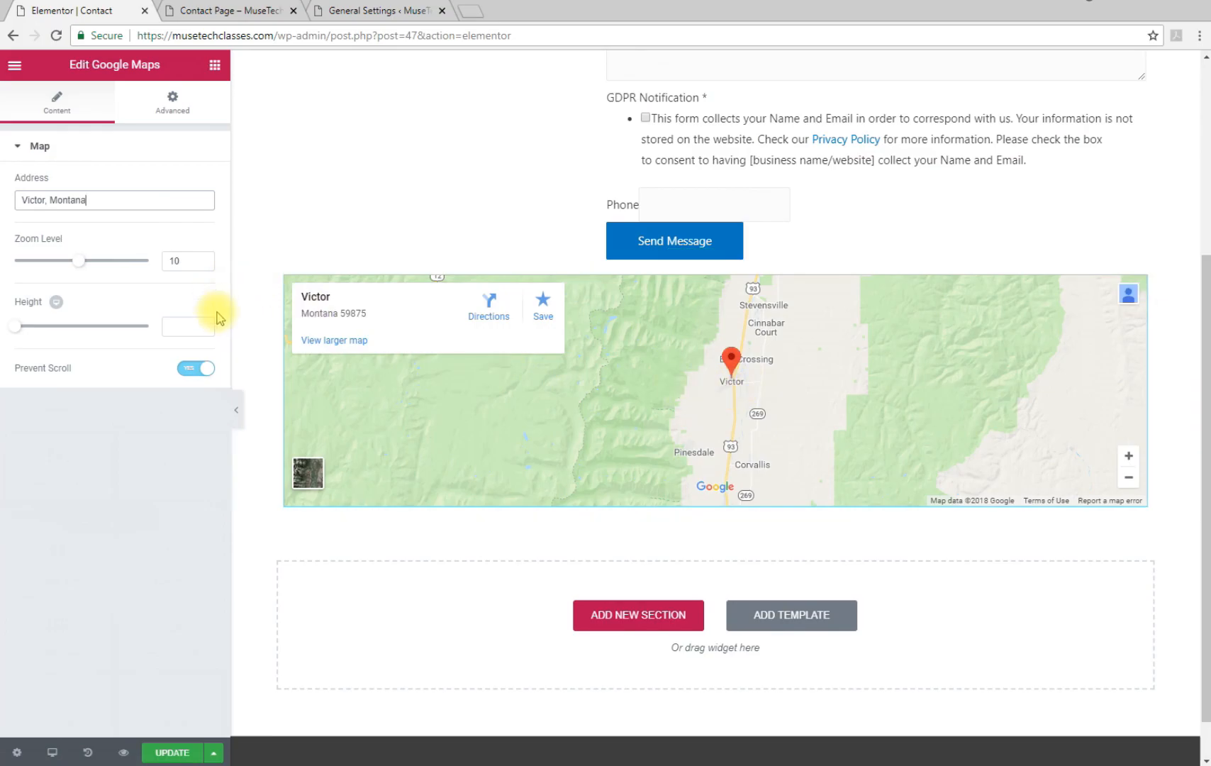
{"action": "mouse_move", "coordinate": [83, 266]}
{"action": "left_mouse_down"}
{"action": "mouse_move", "coordinate": [101, 265]}
{"action": "mouse_move", "coordinate": [79, 263]}
{"action": "left_mouse_up"}
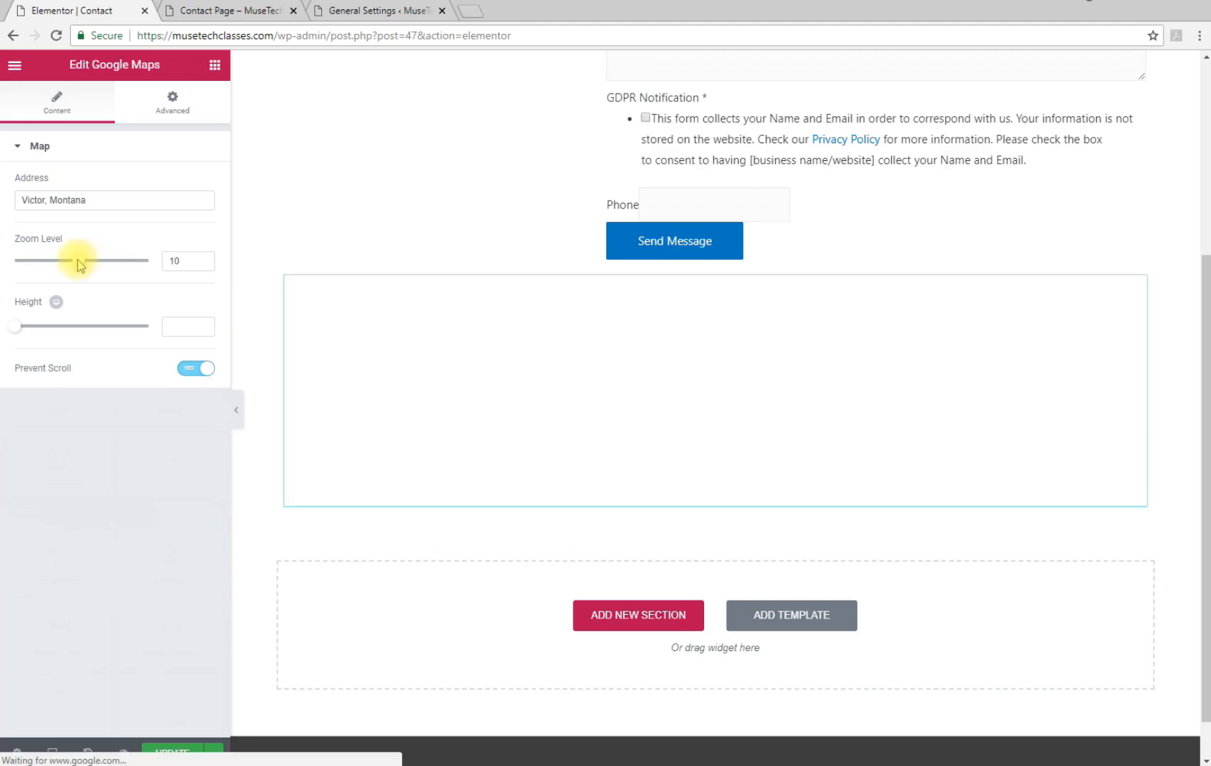
{"action": "left_click_drag", "start_coordinate": [20, 328], "coordinate": [54, 333]}
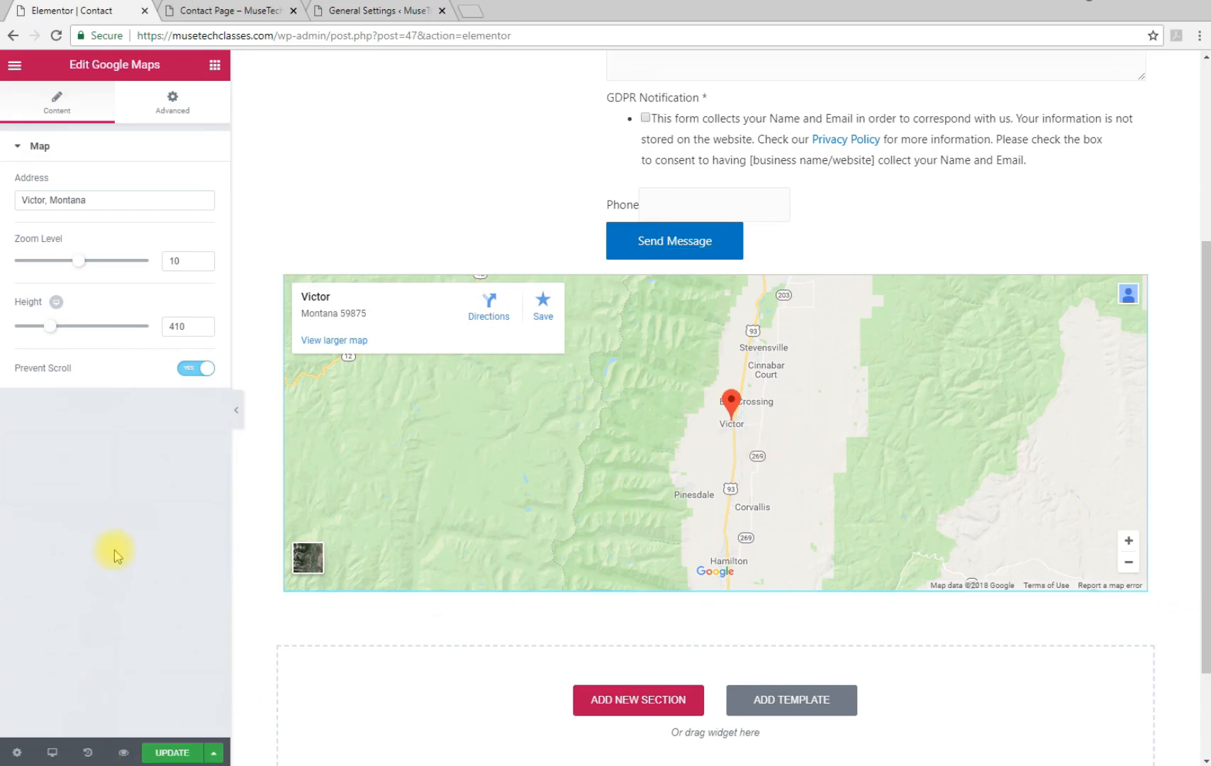
{"action": "scroll", "coordinate": [614, 427], "scroll_direction": "up", "scroll_amount": 5}
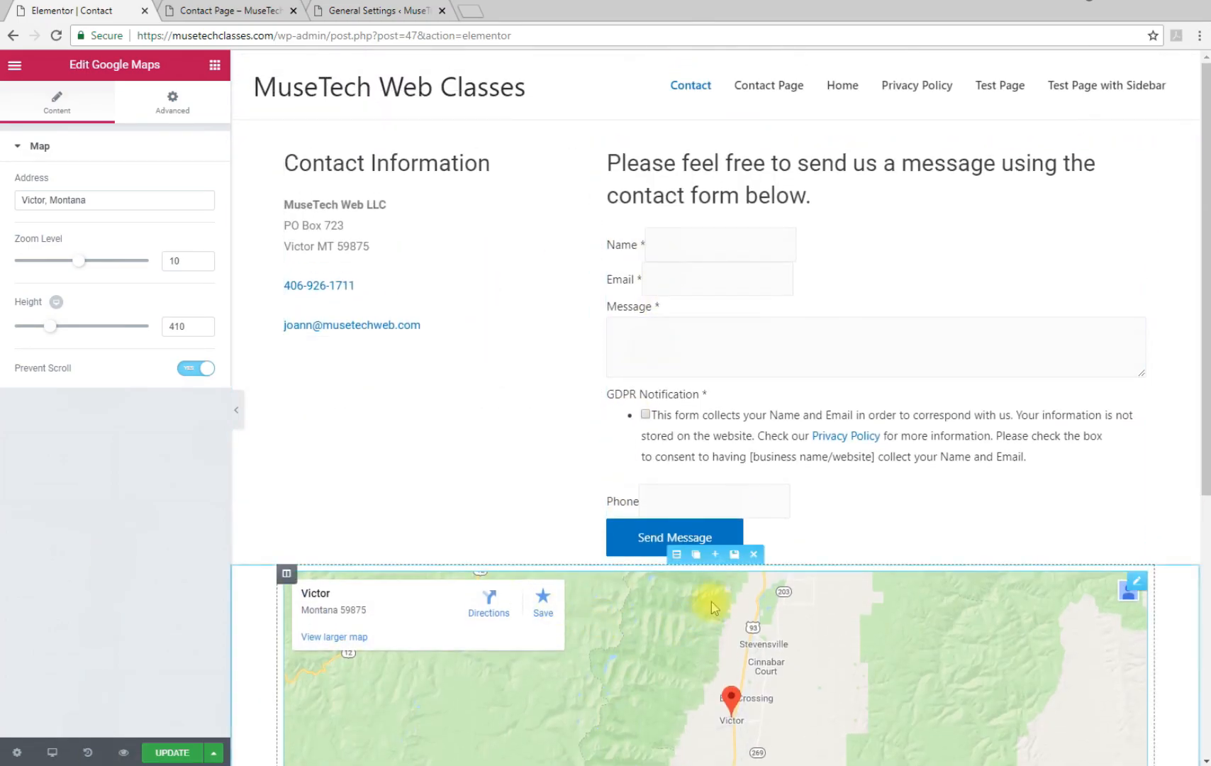
{"action": "scroll", "coordinate": [711, 602], "scroll_direction": "down", "scroll_amount": 5}
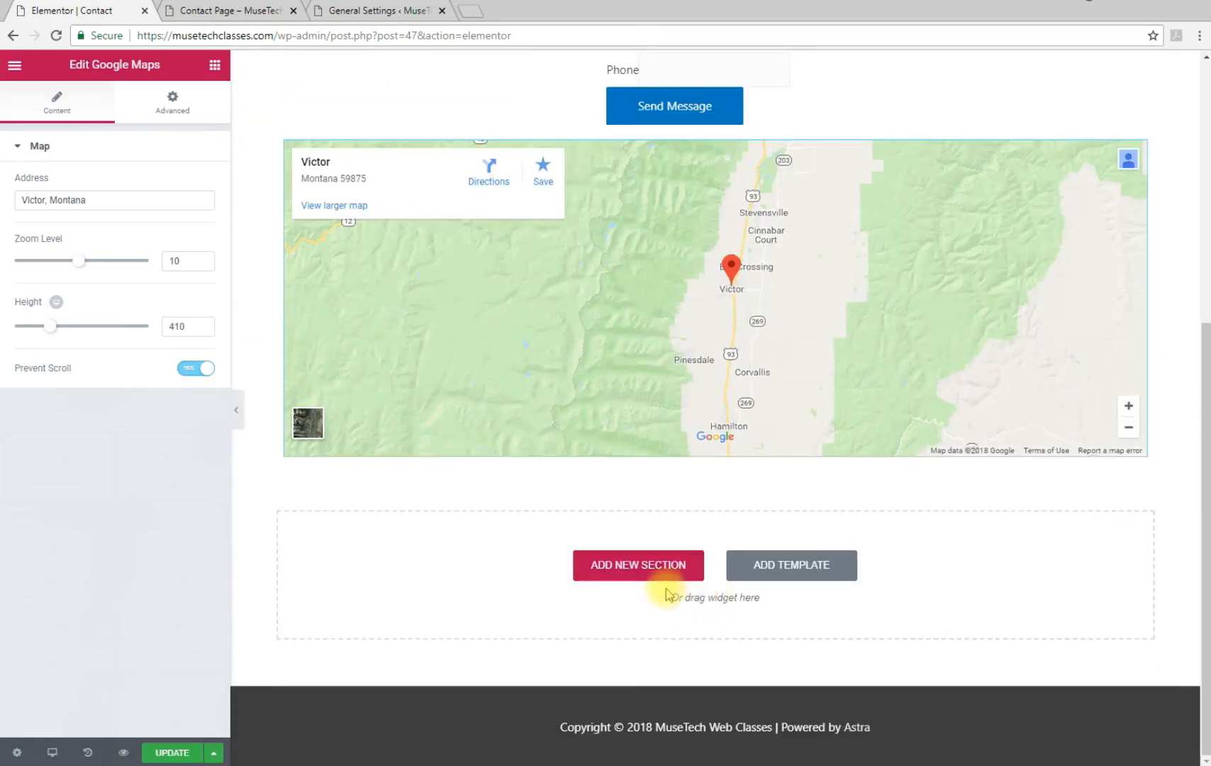
{"action": "left_click", "coordinate": [172, 754]}
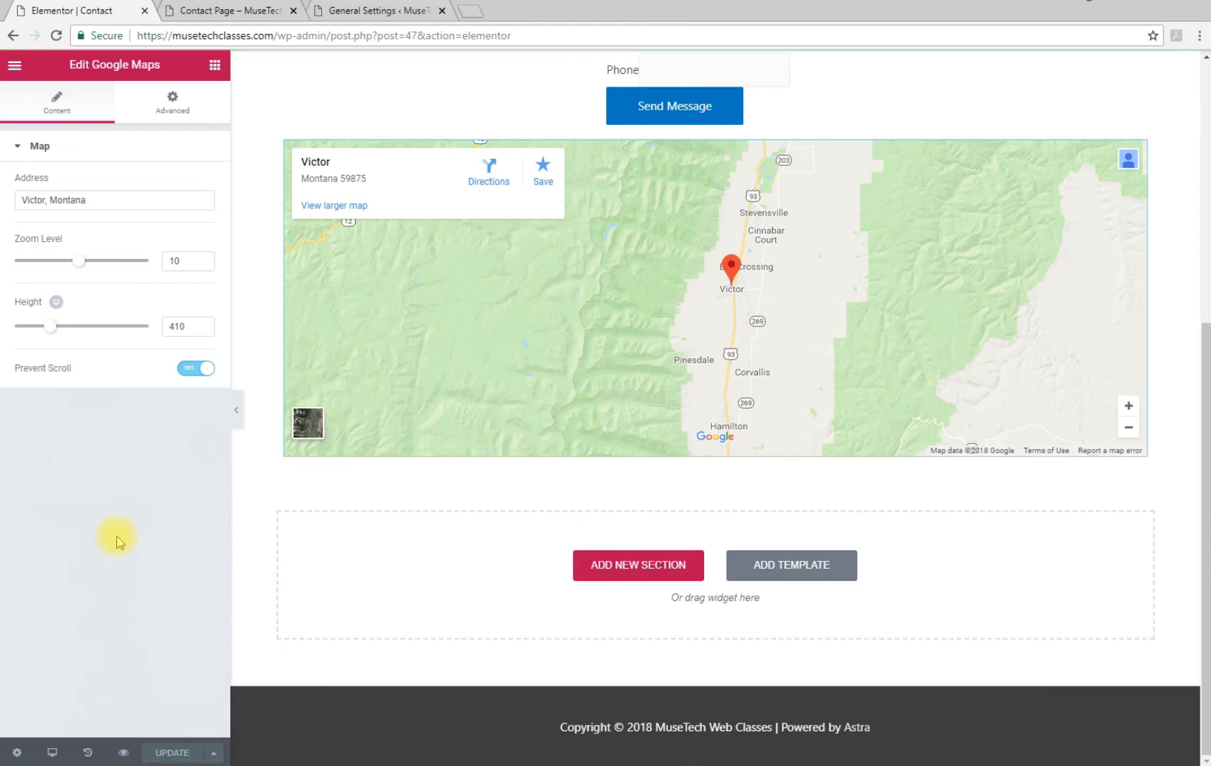
In WordPress admin, open the Contact page from the Pages list, then close its edit tab
{"action": "left_click", "coordinate": [361, 11]}
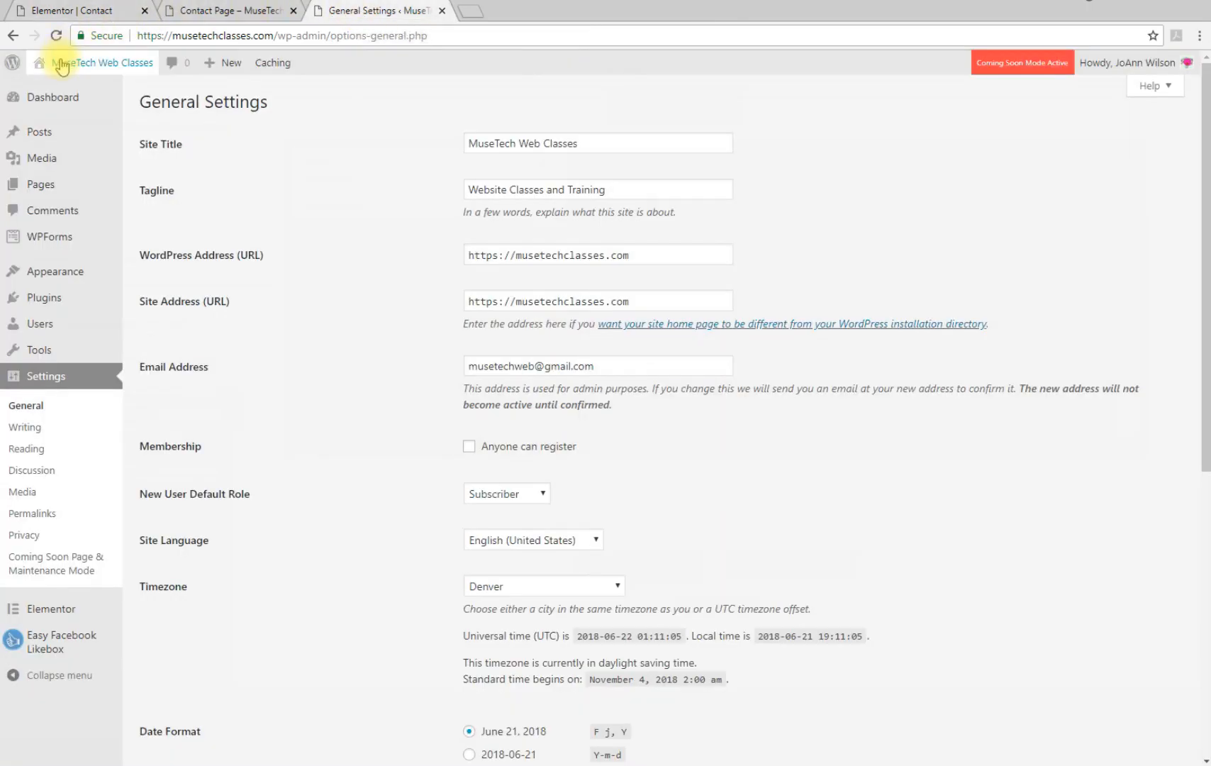
{"action": "left_click", "coordinate": [32, 189]}
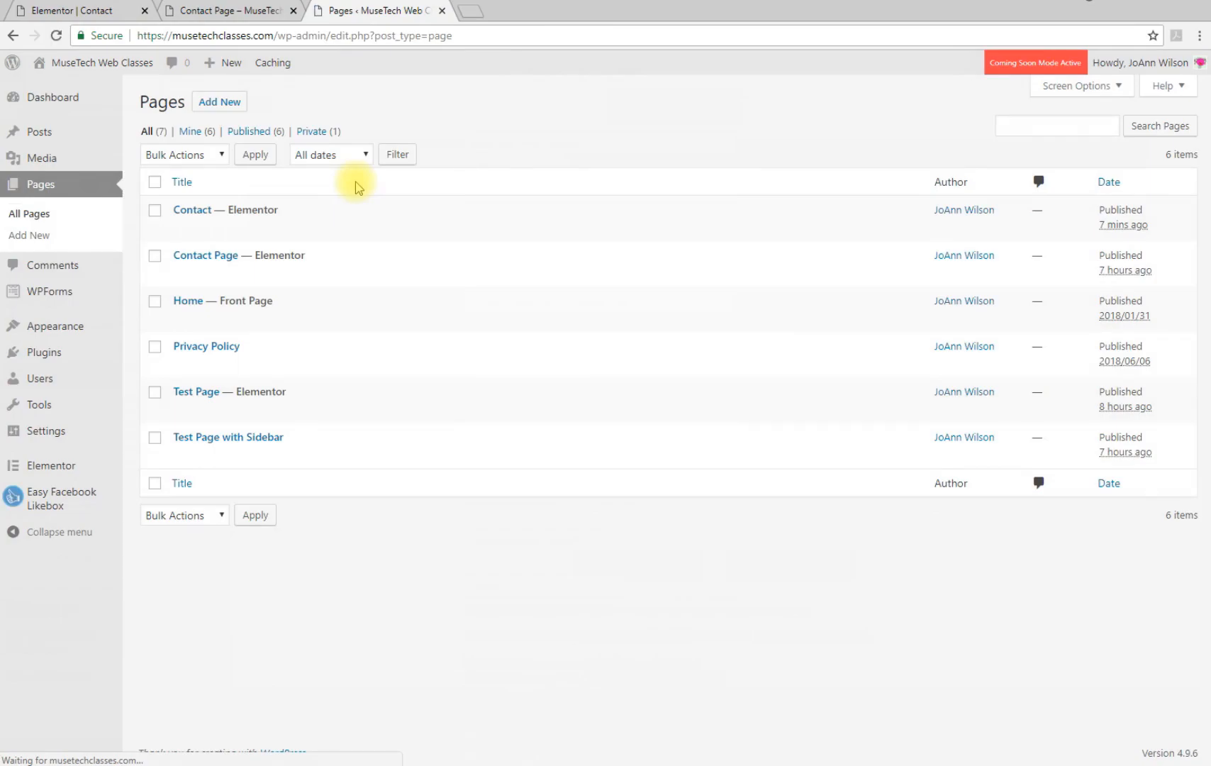
{"action": "left_click", "coordinate": [187, 211]}
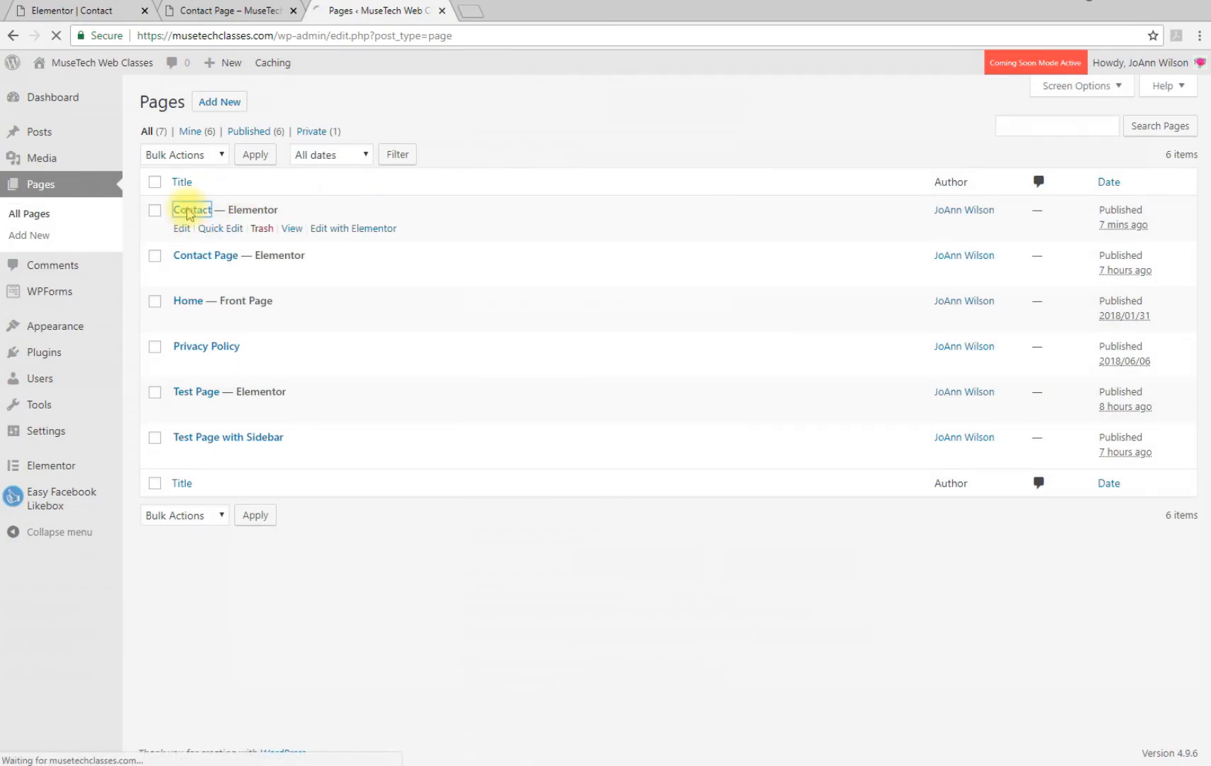
{"action": "left_click", "coordinate": [443, 11]}
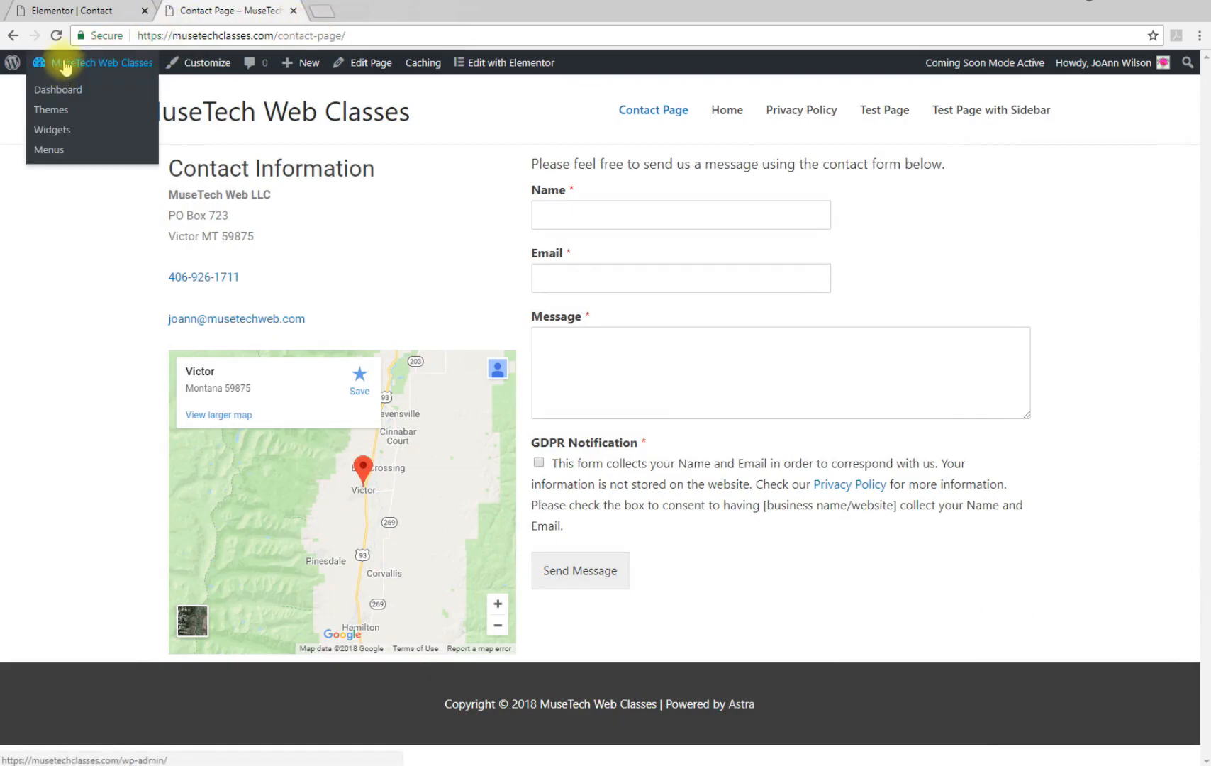
Open the Dashboard in a new browser tab and go to its Pages list
{"action": "right_click", "coordinate": [56, 80]}
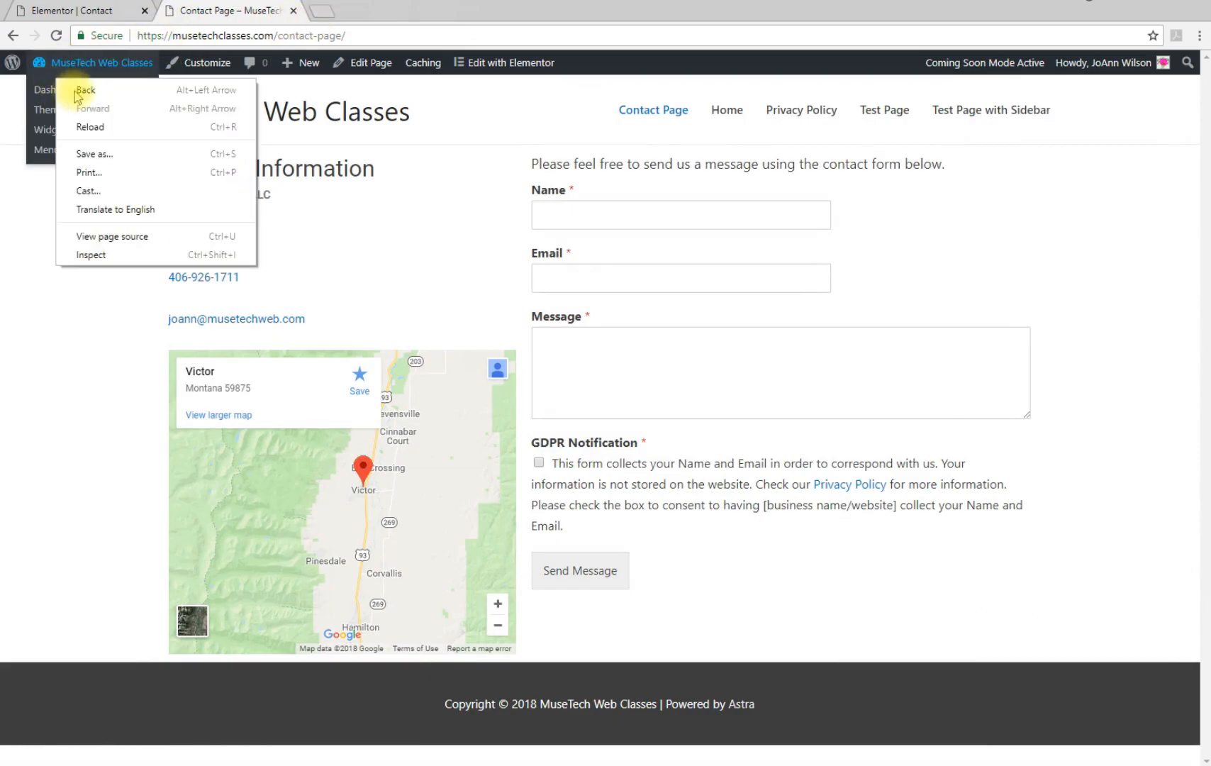
{"action": "left_click", "coordinate": [52, 234]}
{"action": "mouse_move", "coordinate": [69, 68]}
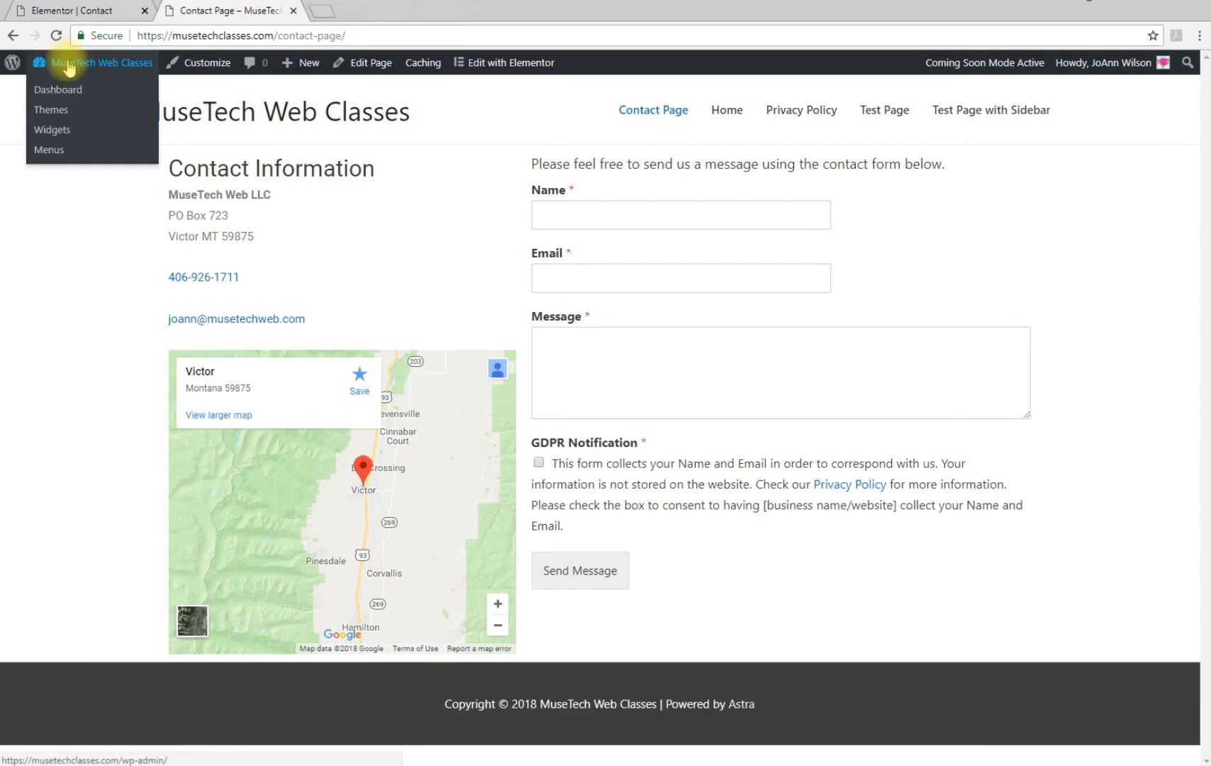
{"action": "right_click", "coordinate": [59, 90]}
{"action": "left_click", "coordinate": [106, 98]}
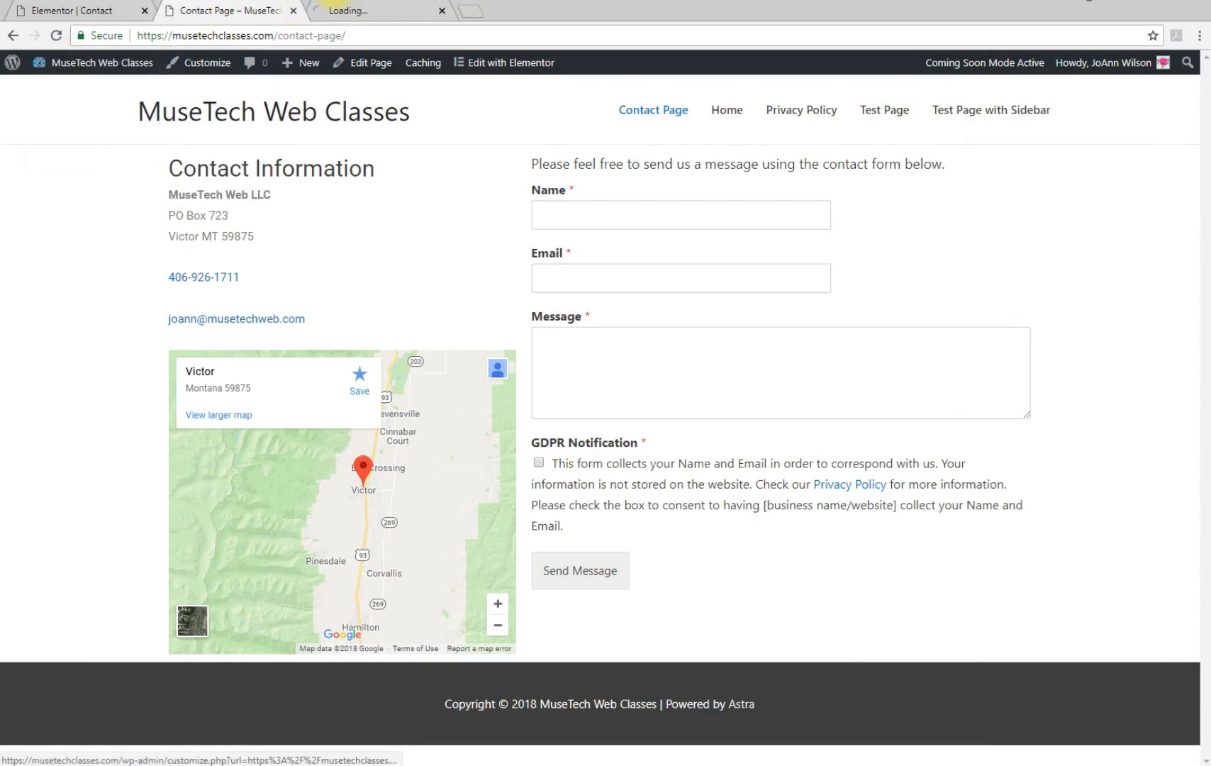
{"action": "left_click", "coordinate": [352, 11]}
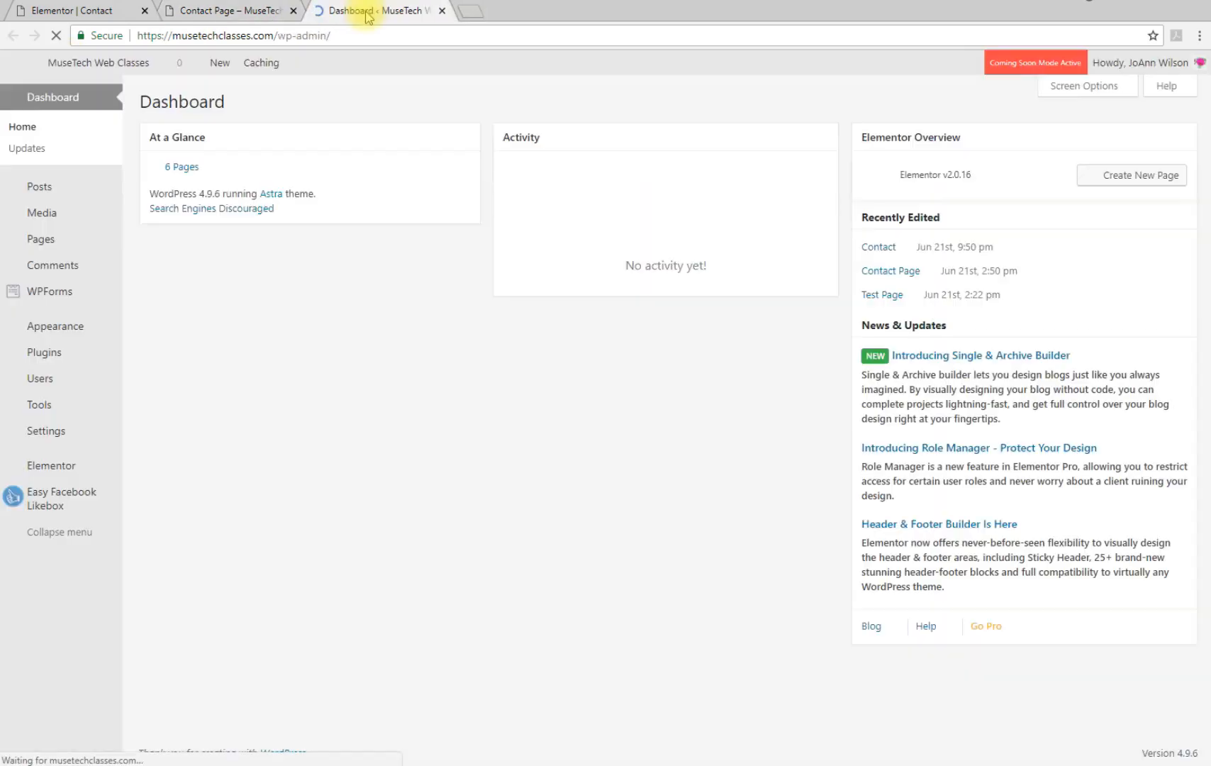
{"action": "left_click", "coordinate": [55, 239]}
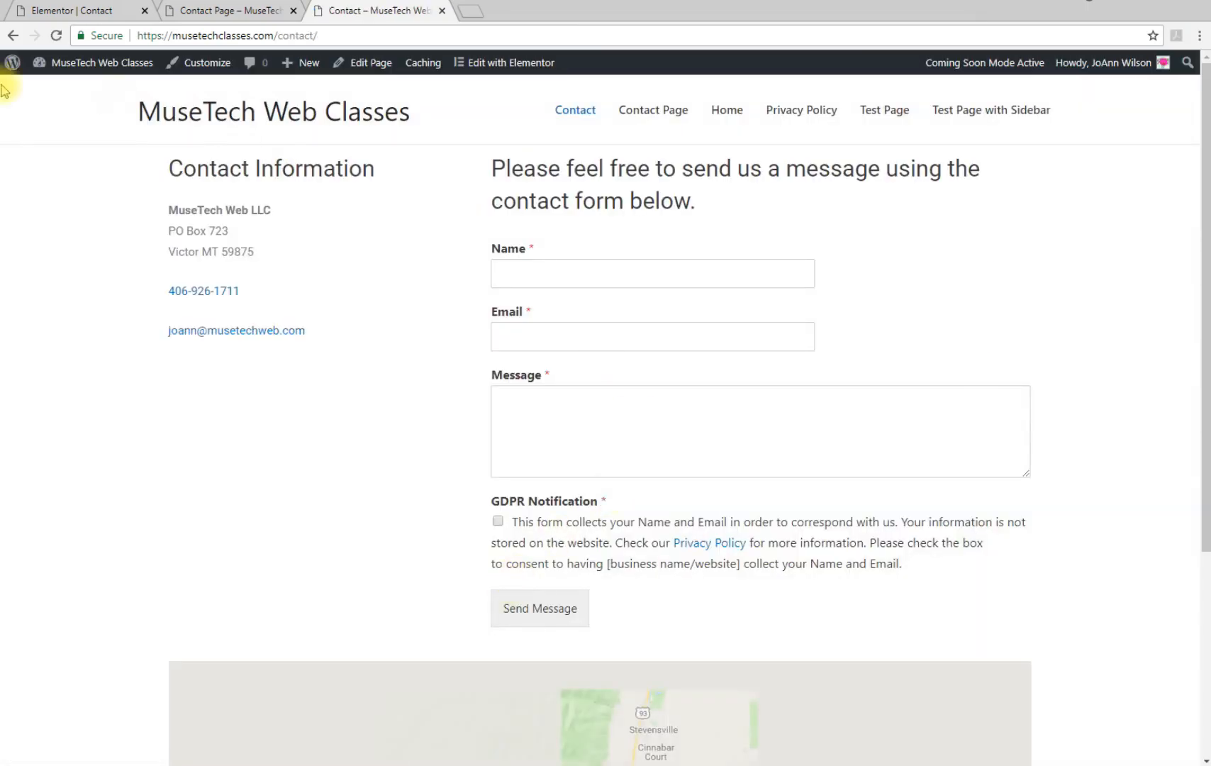
{"action": "scroll", "coordinate": [9, 544], "scroll_direction": "down", "scroll_amount": 4}
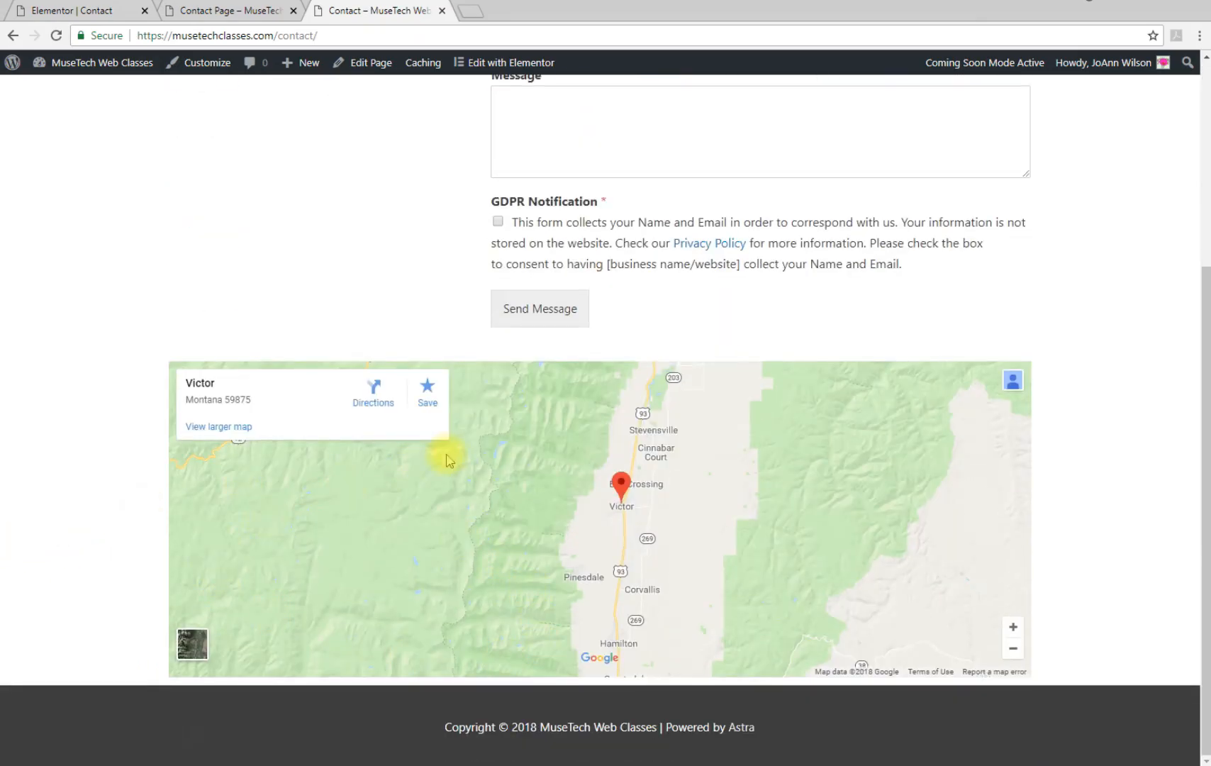
{"action": "scroll", "coordinate": [211, 544], "scroll_direction": "up", "scroll_amount": 4}
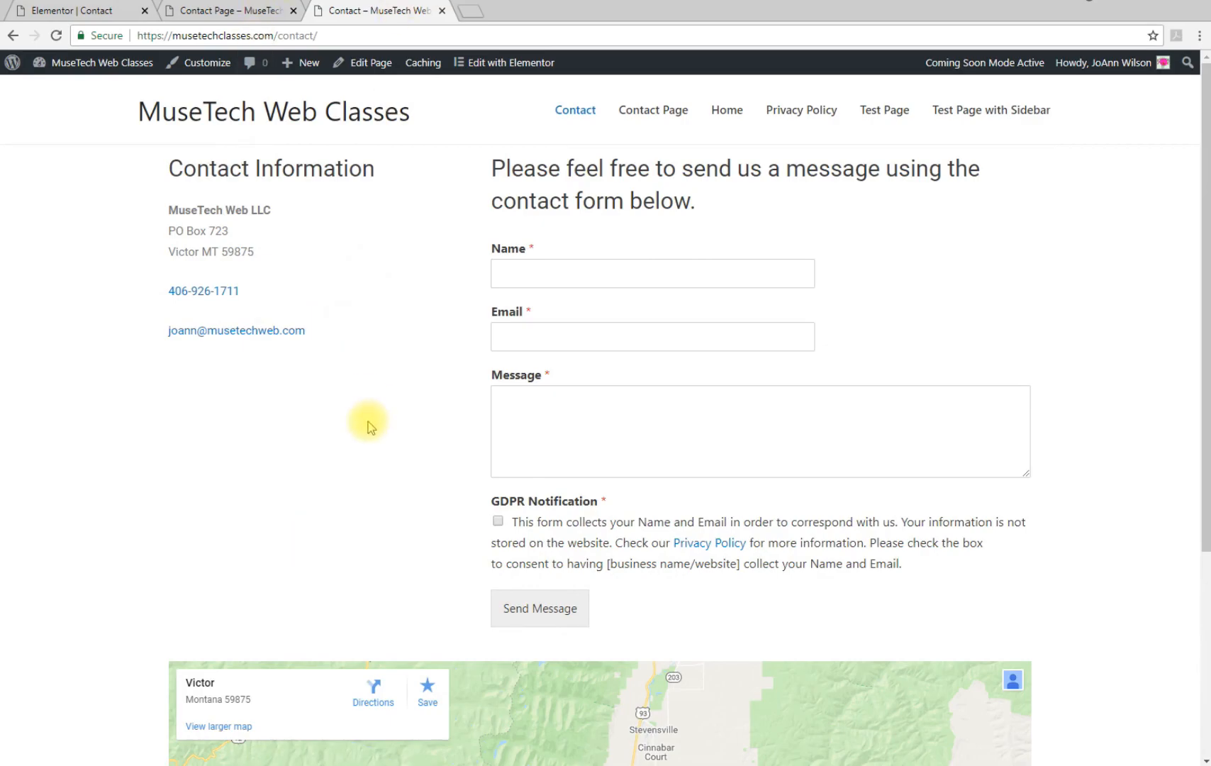
{"action": "left_click", "coordinate": [199, 13]}
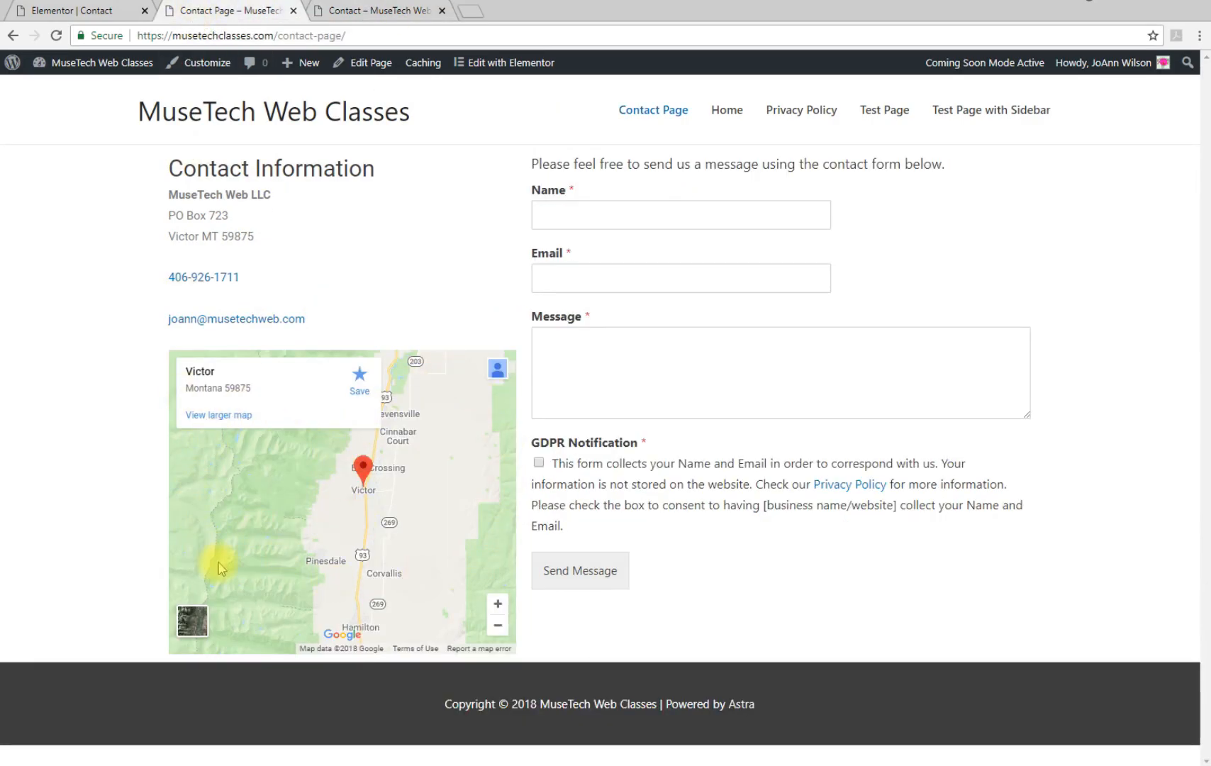
{"action": "left_click", "coordinate": [388, 13]}
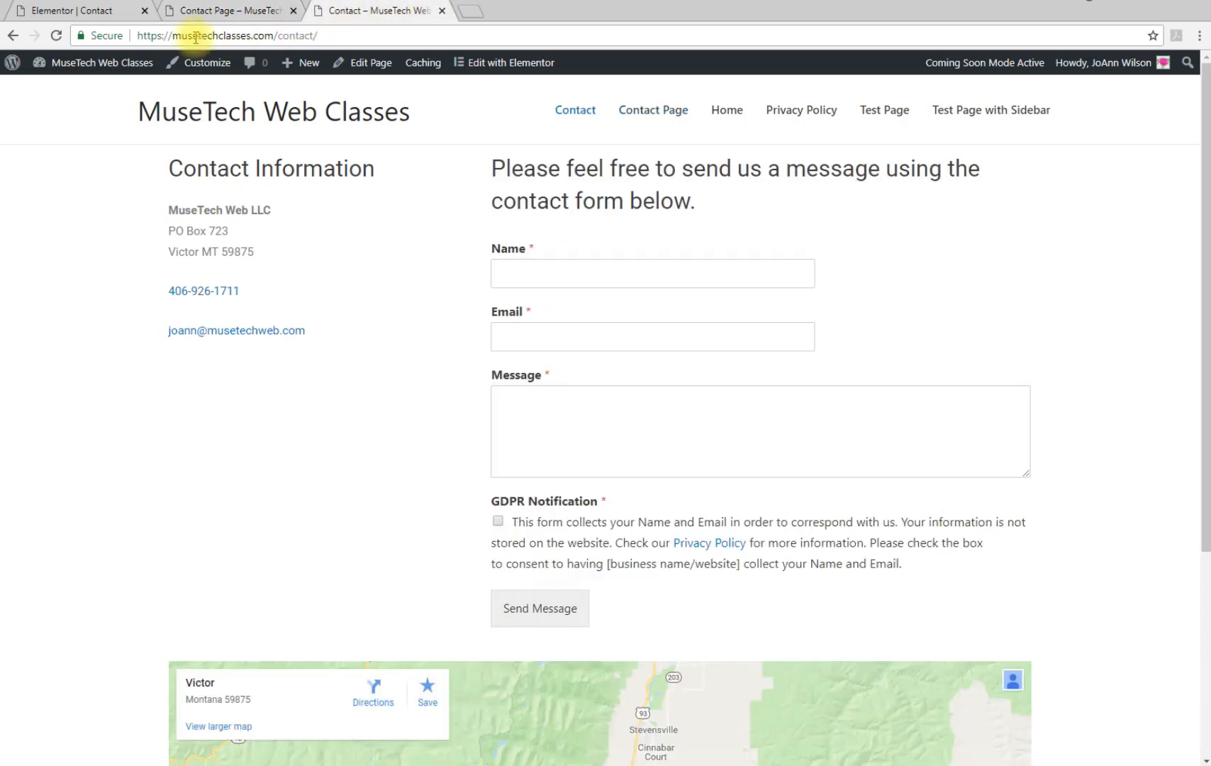
Move the Victor map into the left column under the email link and set its height to 350
{"action": "left_click", "coordinate": [77, 13]}
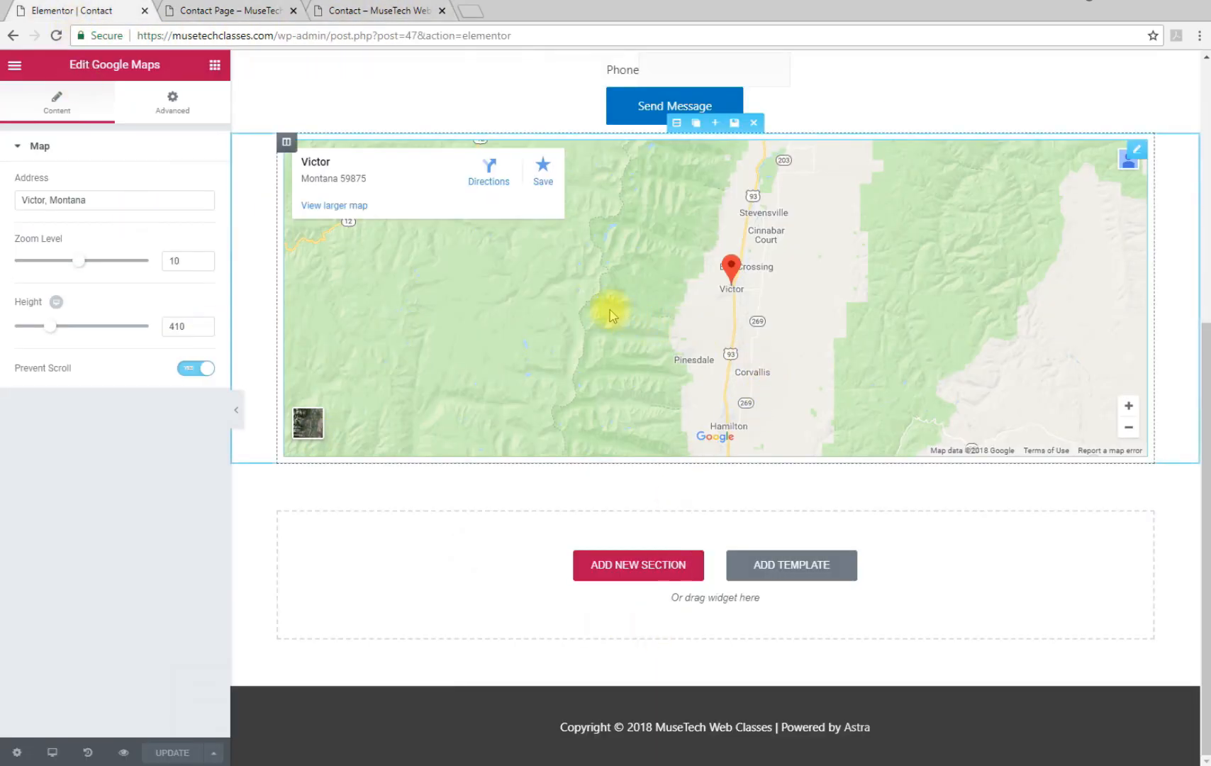
{"action": "scroll", "coordinate": [609, 309], "scroll_direction": "up", "scroll_amount": 3}
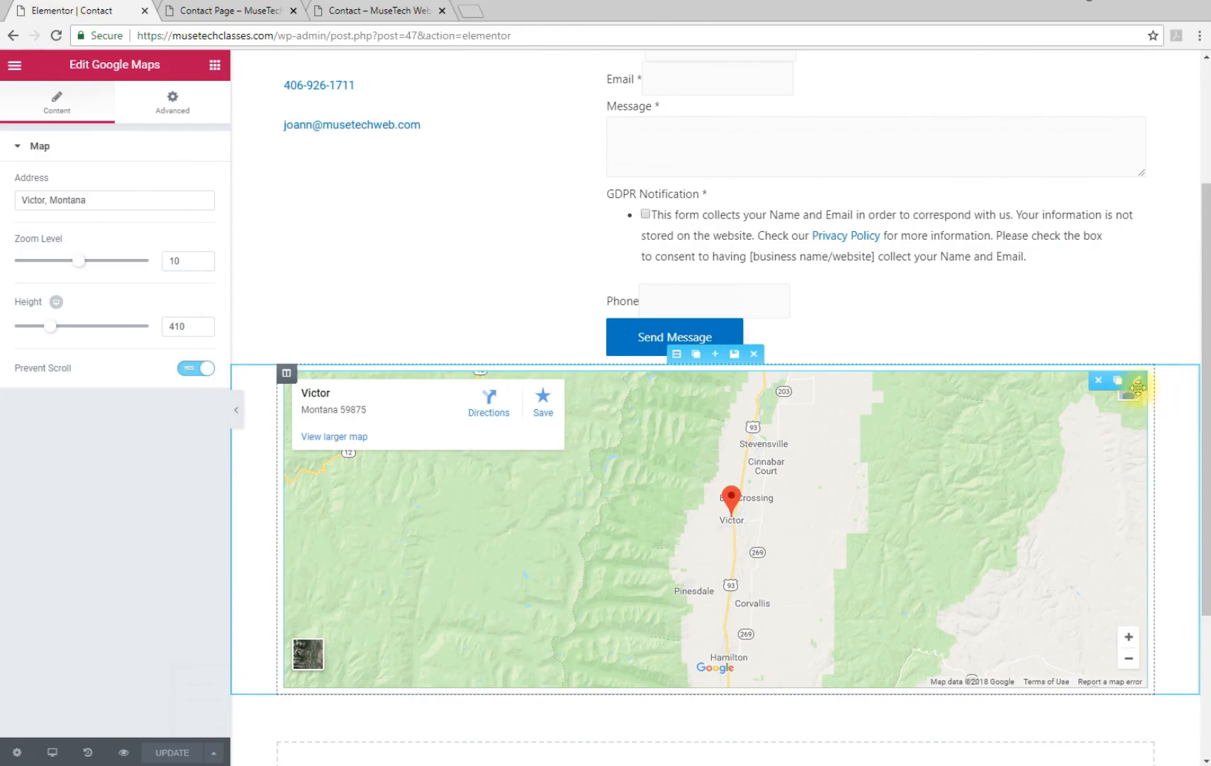
{"action": "left_click_drag", "start_coordinate": [1138, 381], "coordinate": [455, 246]}
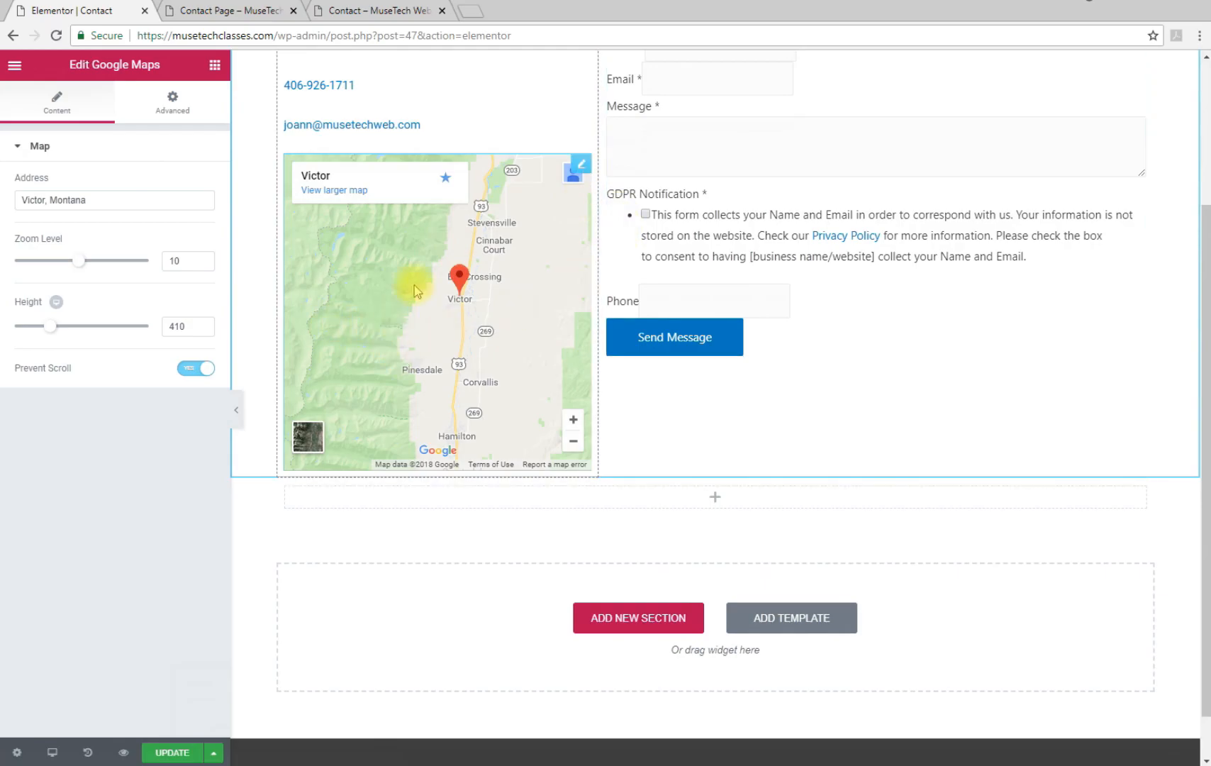
{"action": "scroll", "coordinate": [448, 375], "scroll_direction": "up", "scroll_amount": 3}
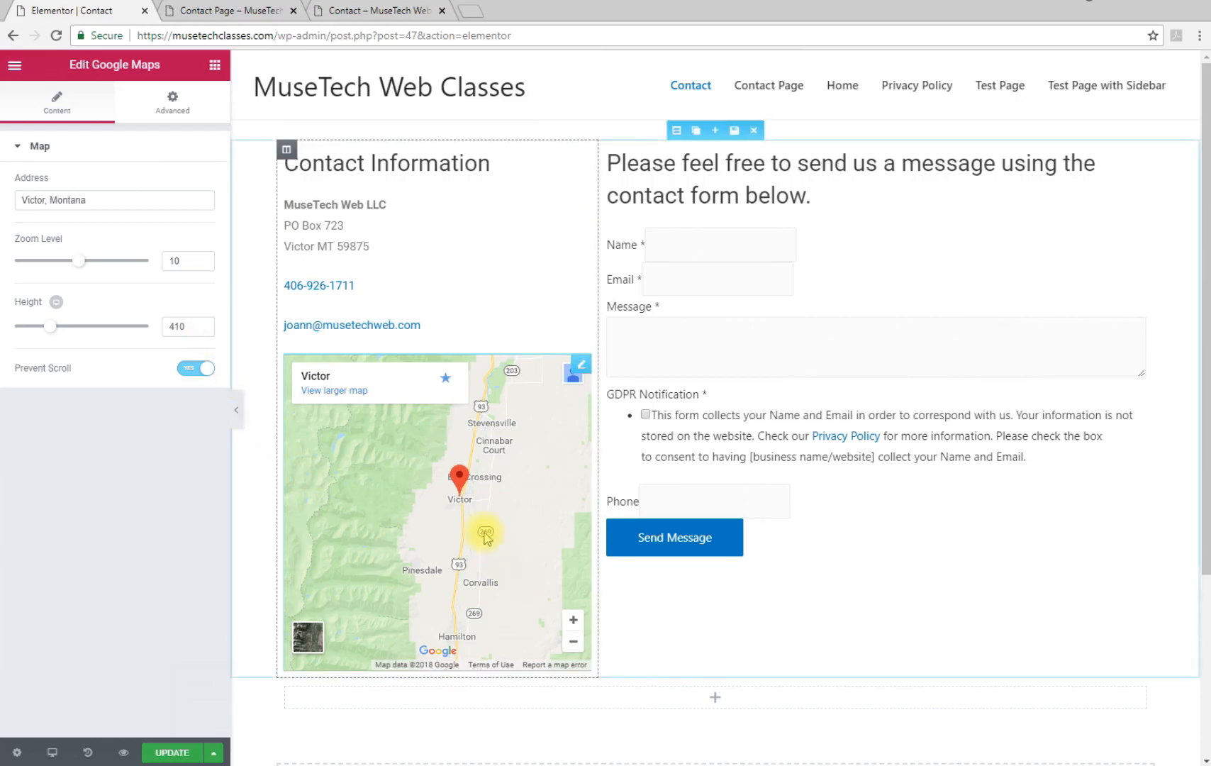
{"action": "left_click_drag", "start_coordinate": [49, 326], "coordinate": [42, 328]}
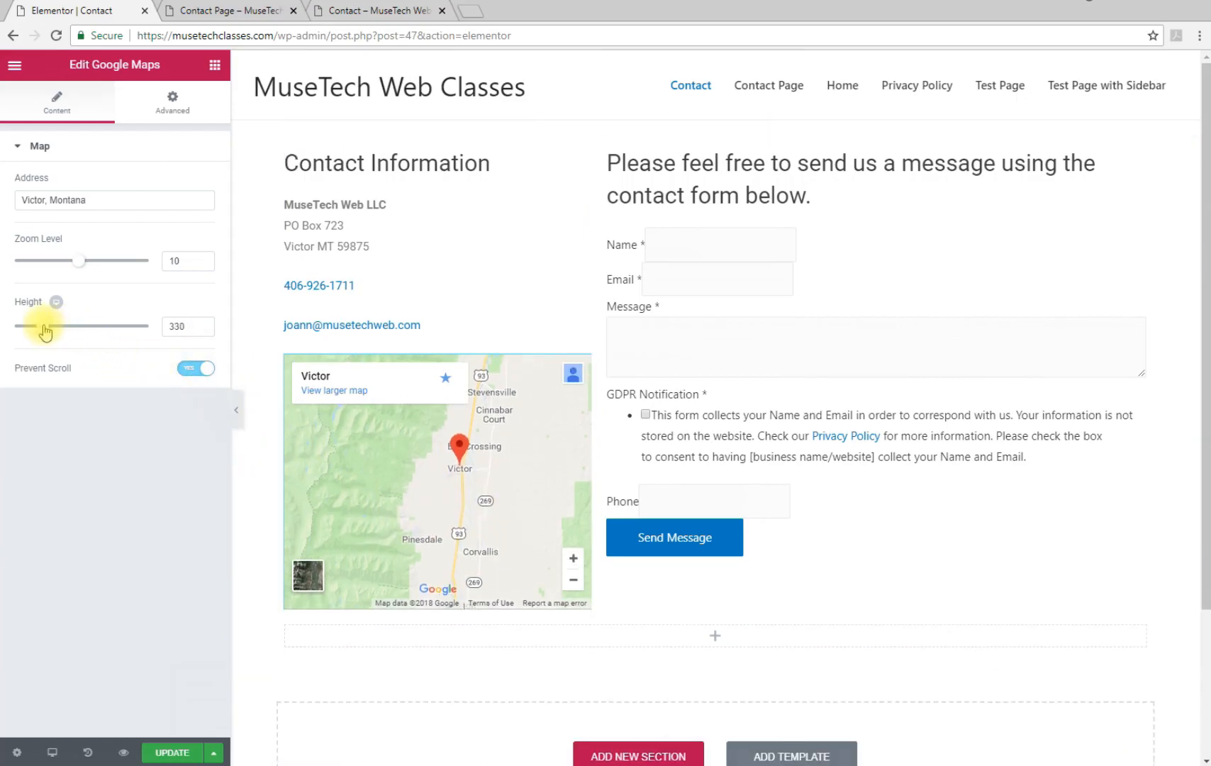
{"action": "left_click_drag", "start_coordinate": [187, 326], "coordinate": [163, 333]}
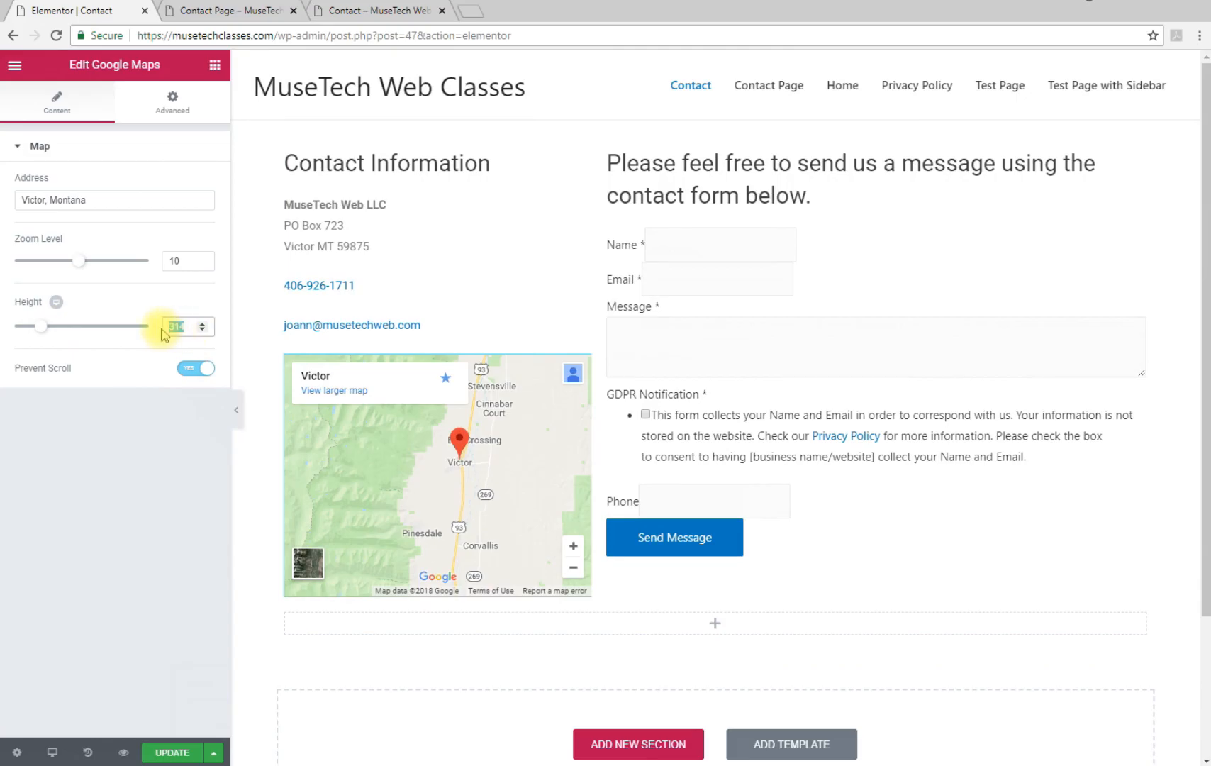
{"action": "type", "text": "350"}
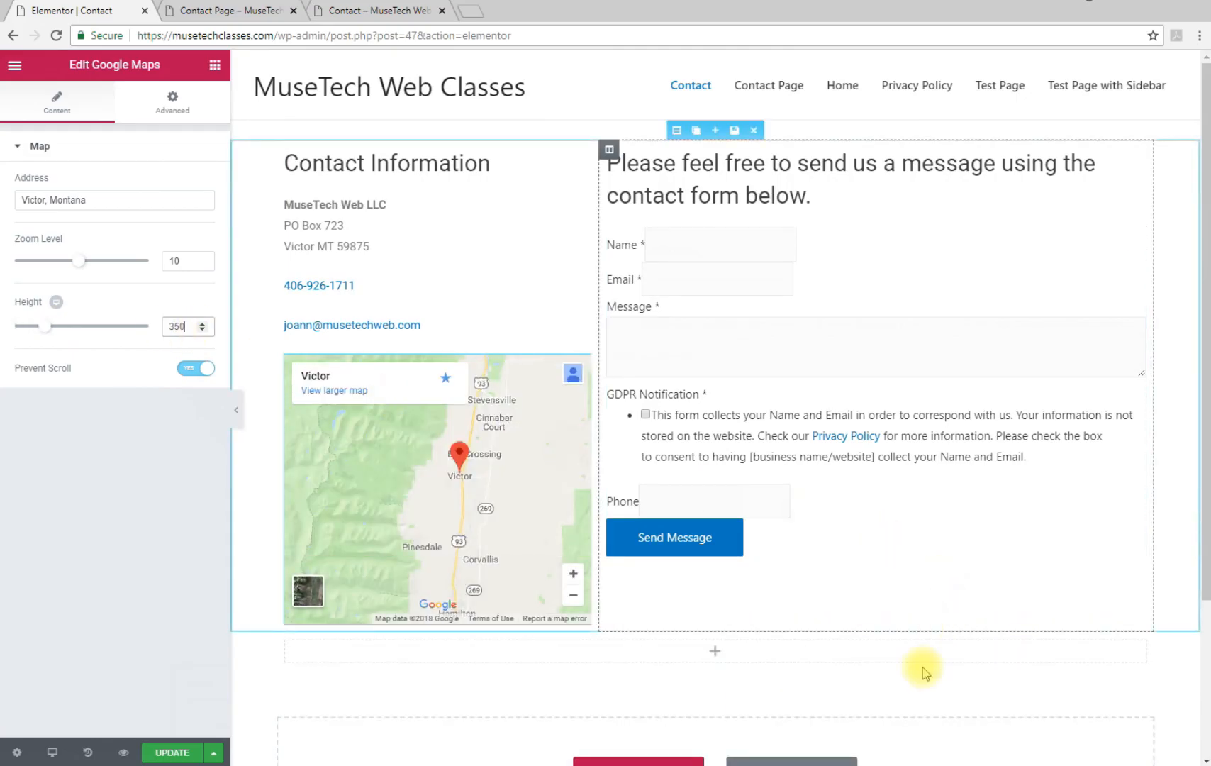
Delete the leftover empty section and save the page
{"action": "scroll", "coordinate": [815, 638], "scroll_direction": "down", "scroll_amount": 1}
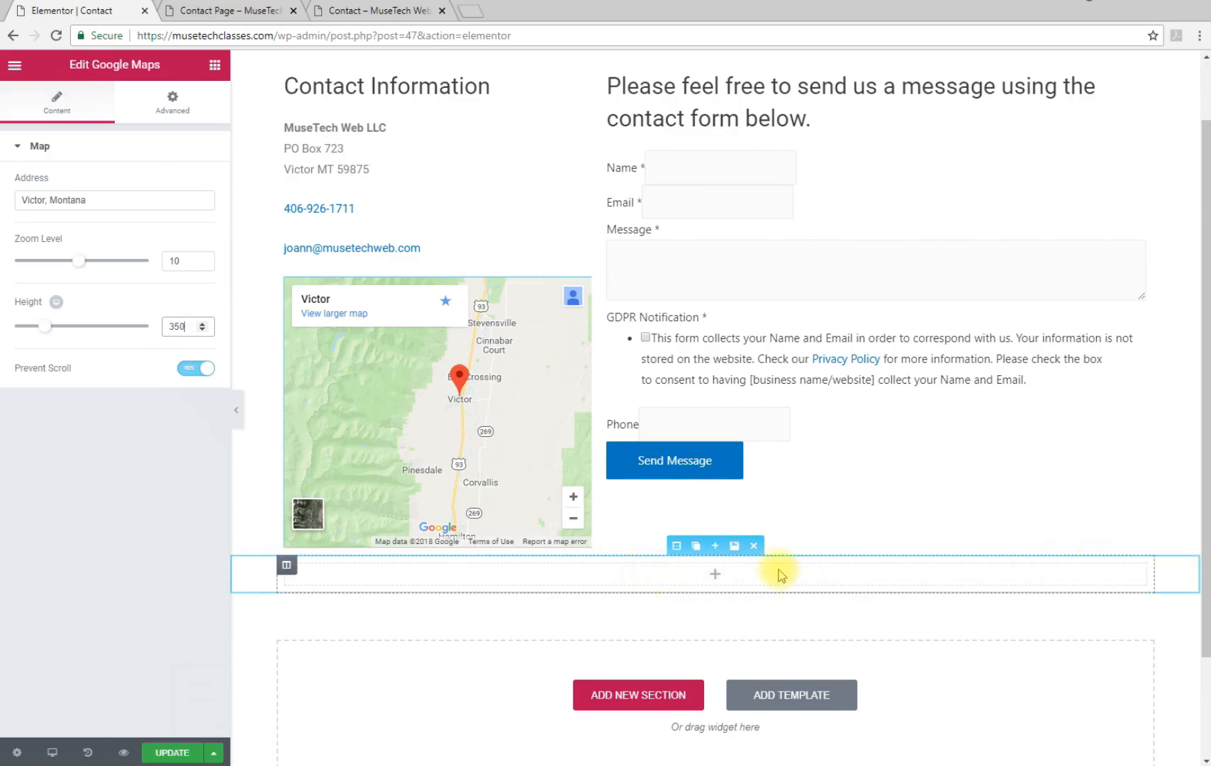
{"action": "left_click", "coordinate": [754, 548]}
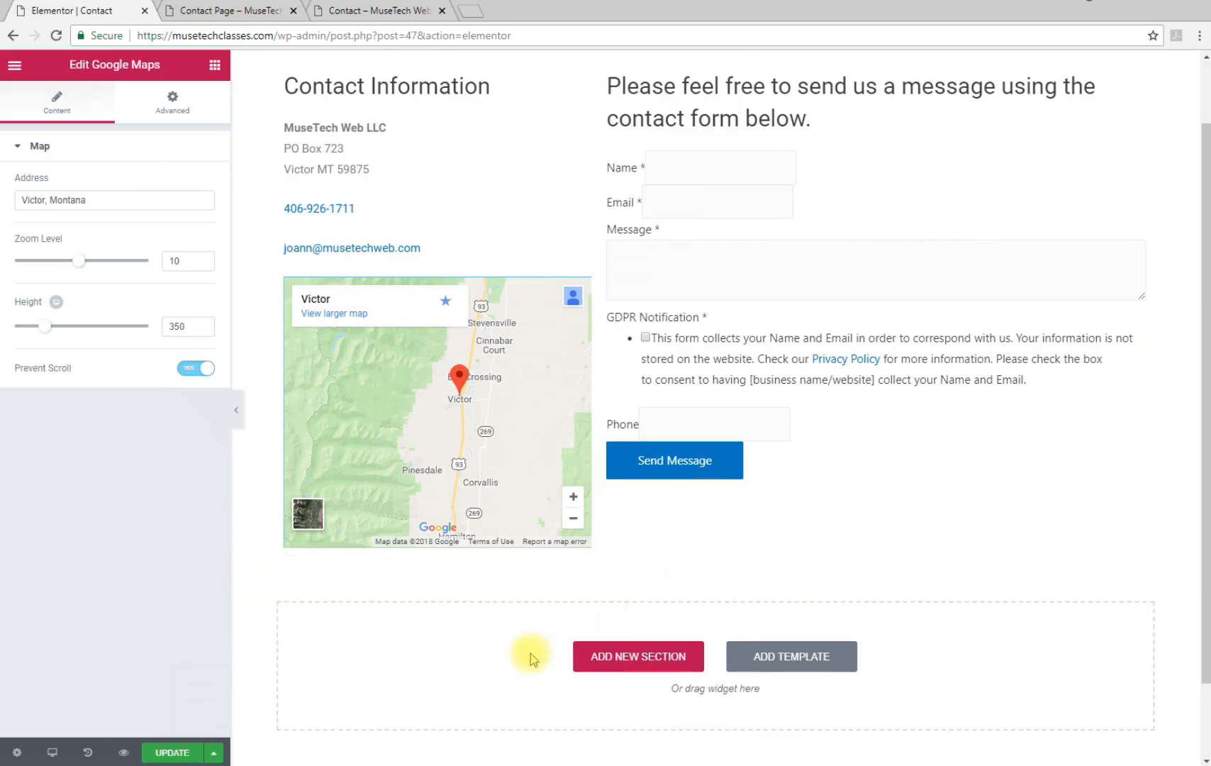
{"action": "left_click", "coordinate": [173, 752]}
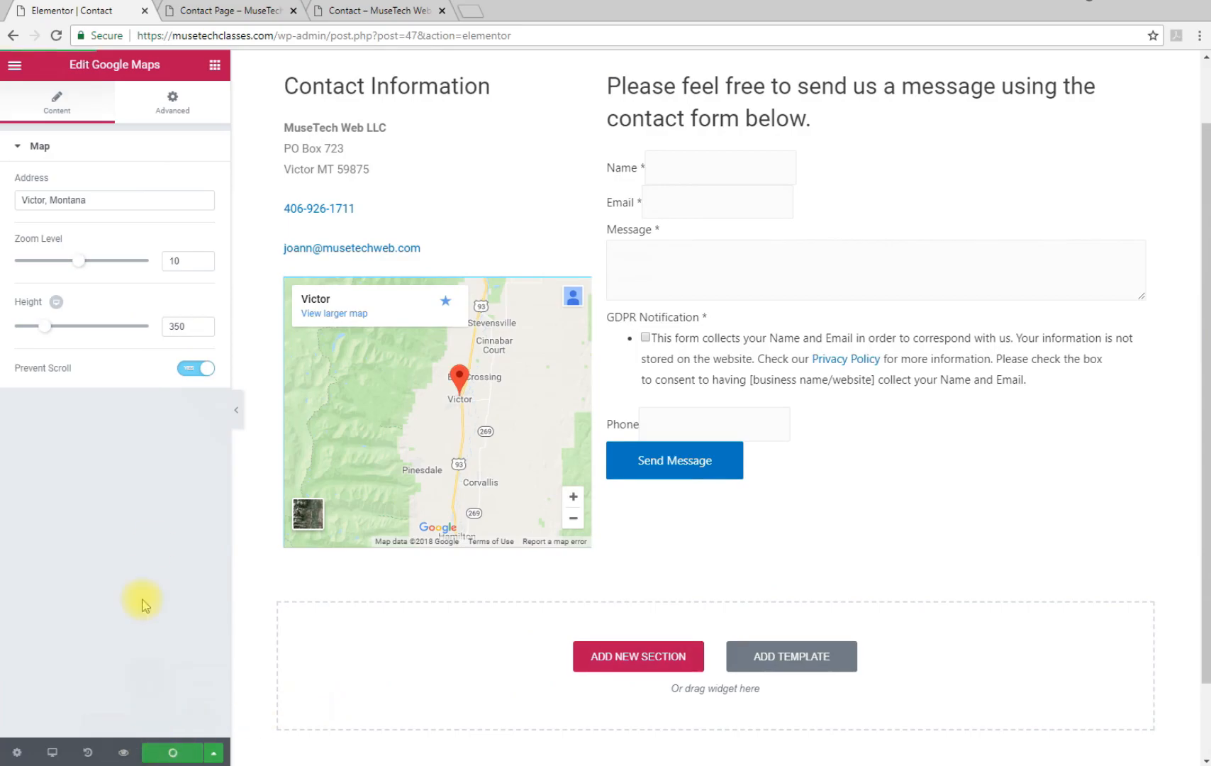
Reload the live Contact page to confirm the map under the contact details, comparing with the older layout
{"action": "left_click", "coordinate": [360, 11]}
{"action": "left_click", "coordinate": [56, 35]}
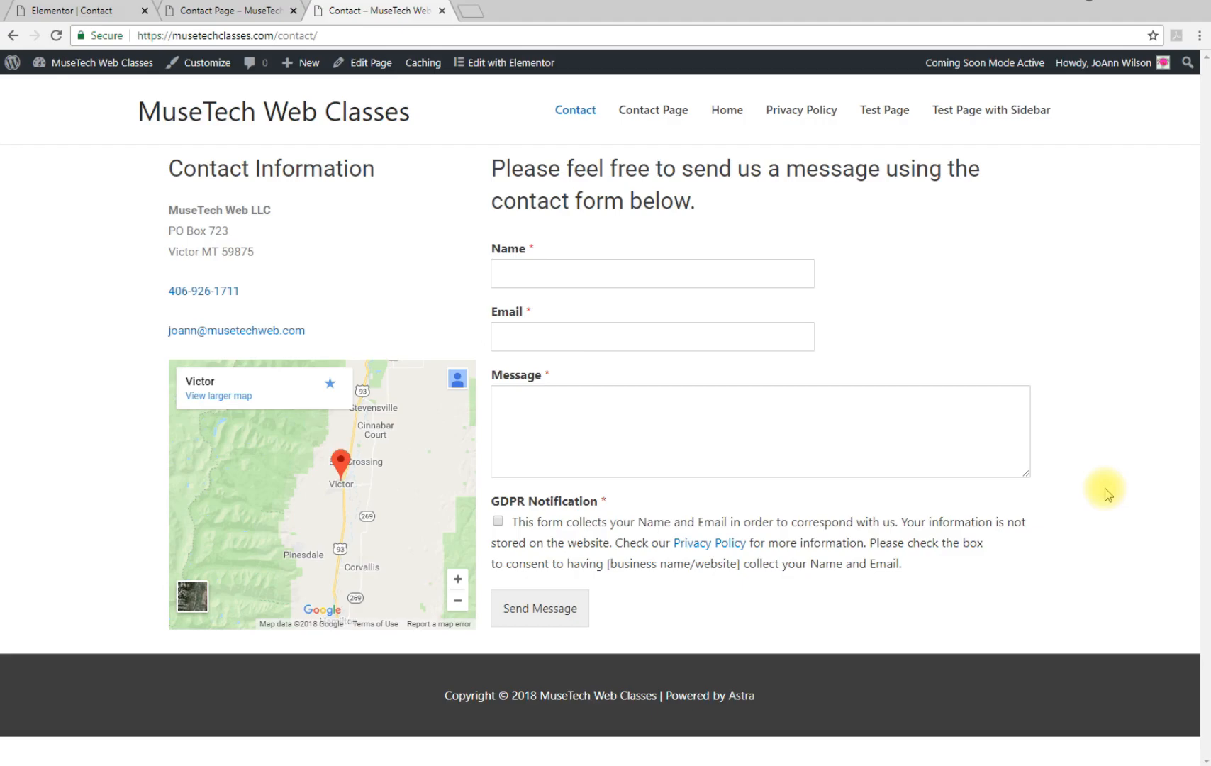
{"action": "left_click", "coordinate": [170, 10]}
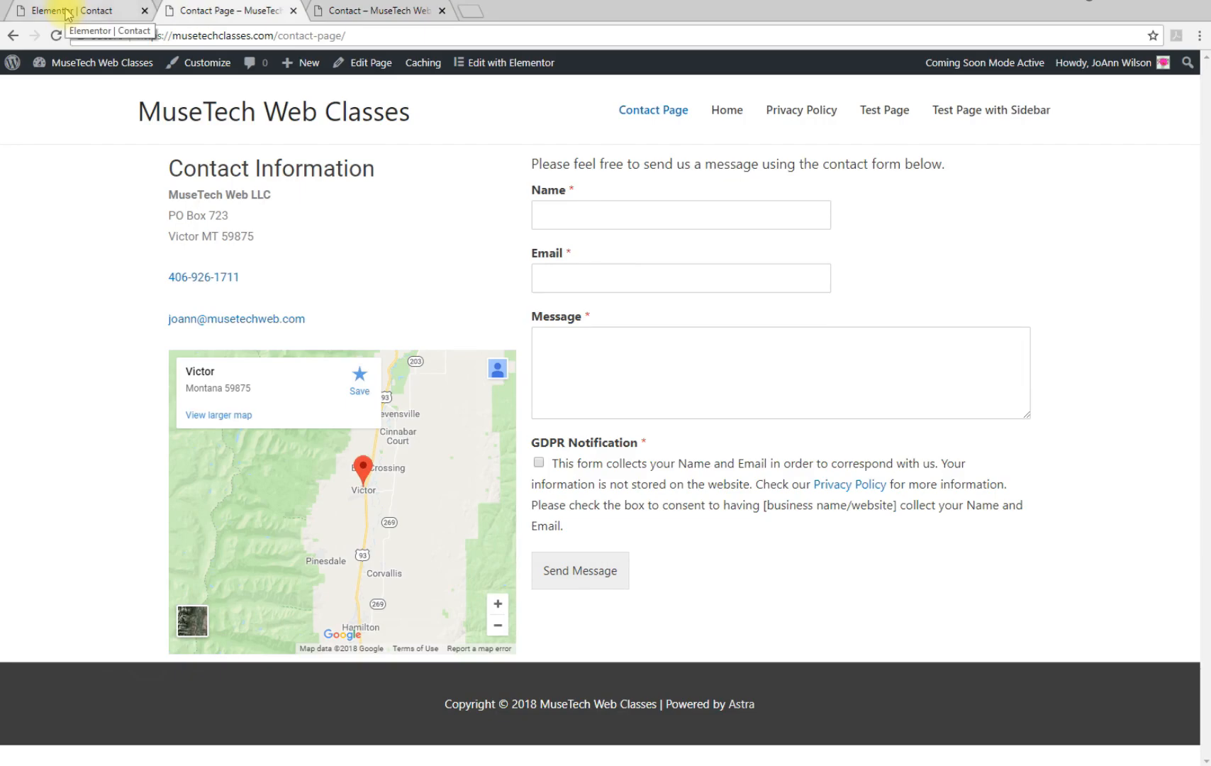
{"action": "left_click", "coordinate": [345, 10]}
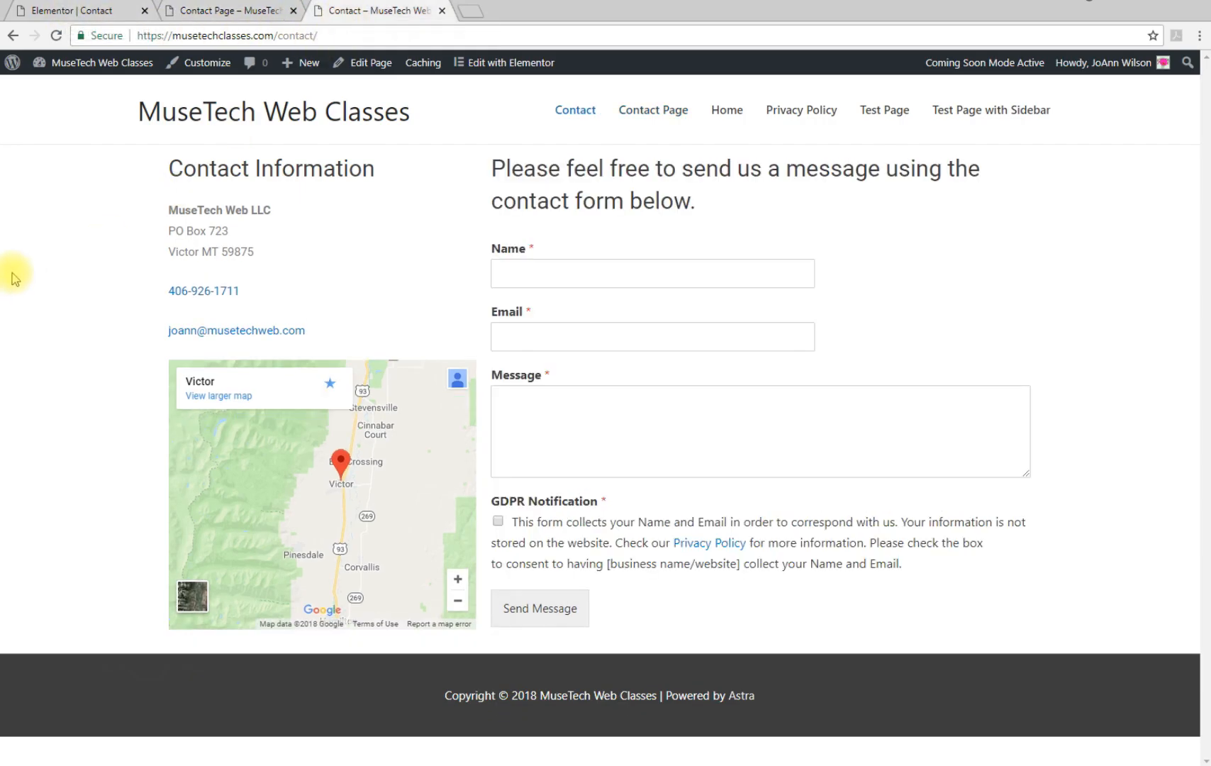